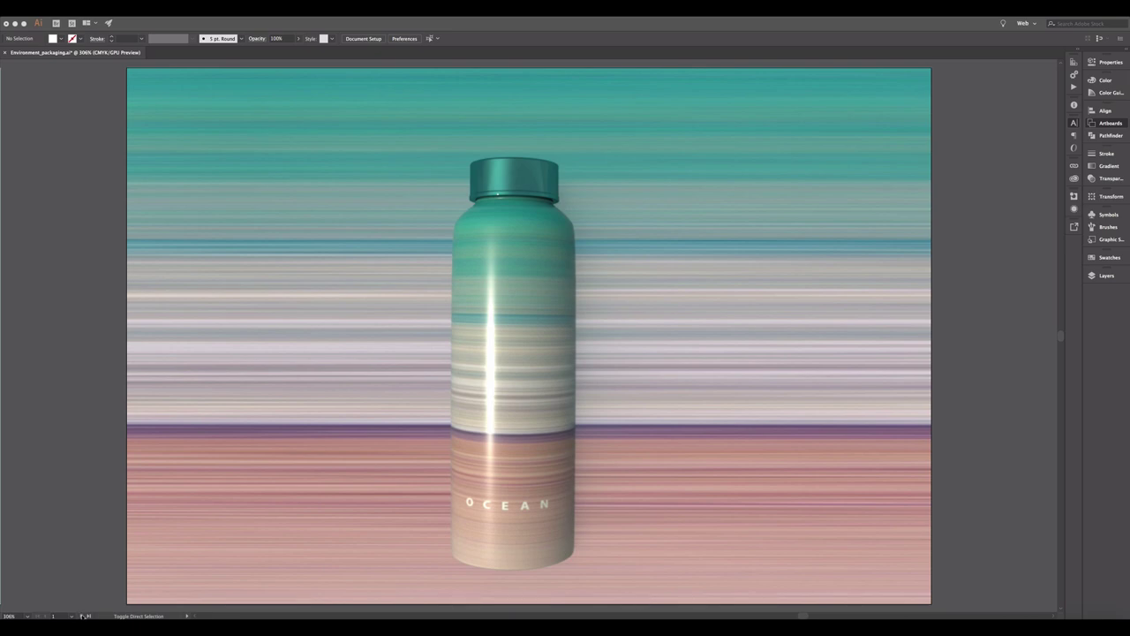
# Step: Show the hidden panels and look through the bottle mockup artboards and the Desert, Ocean and Forest pattern artboards
pyautogui.press('Tab')
pyautogui.click(82, 615)
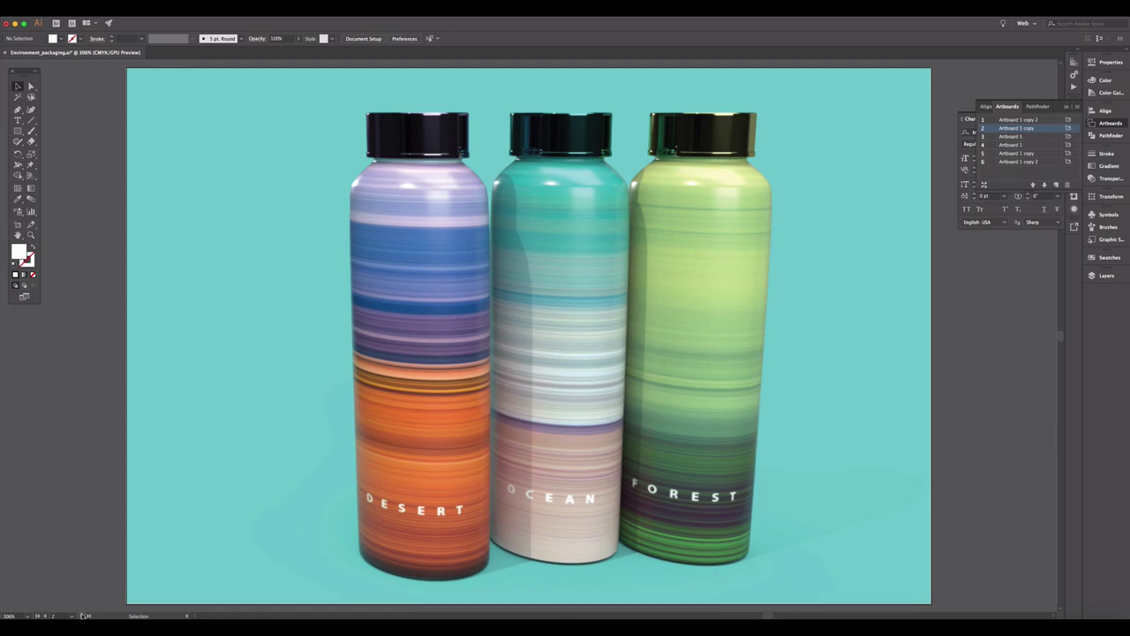
pyautogui.click(82, 616)
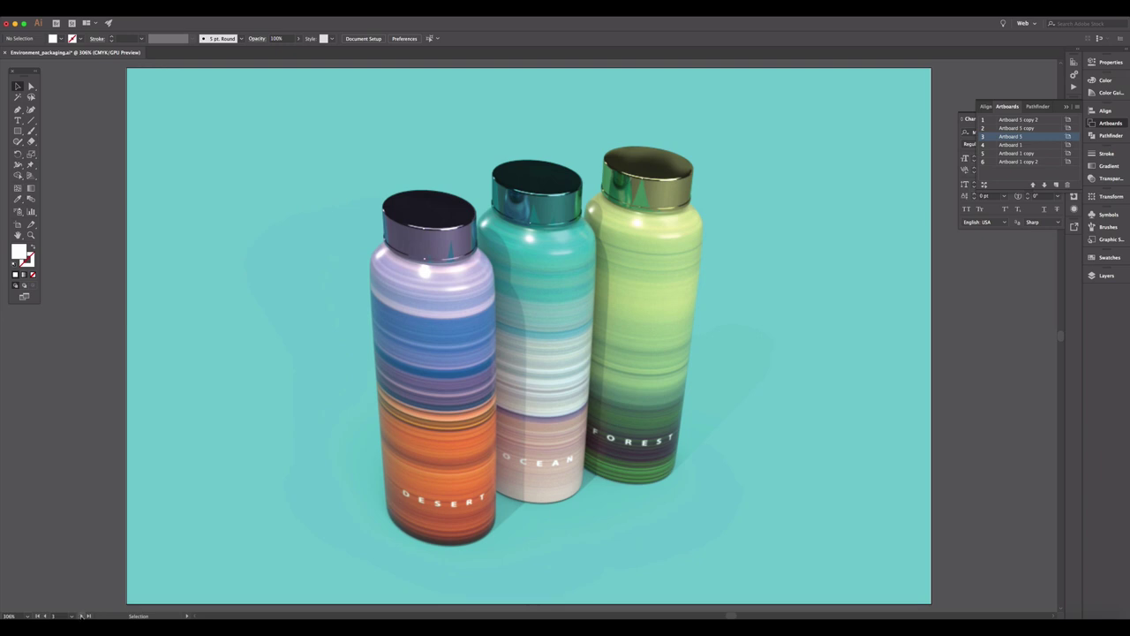
pyautogui.click(81, 615)
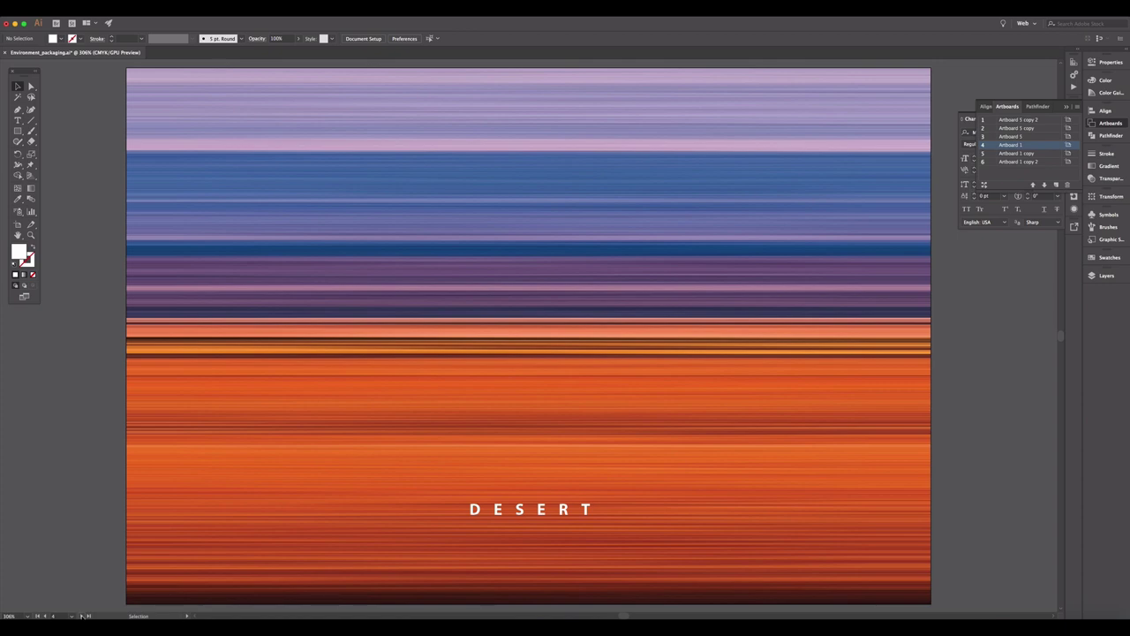
pyautogui.click(81, 615)
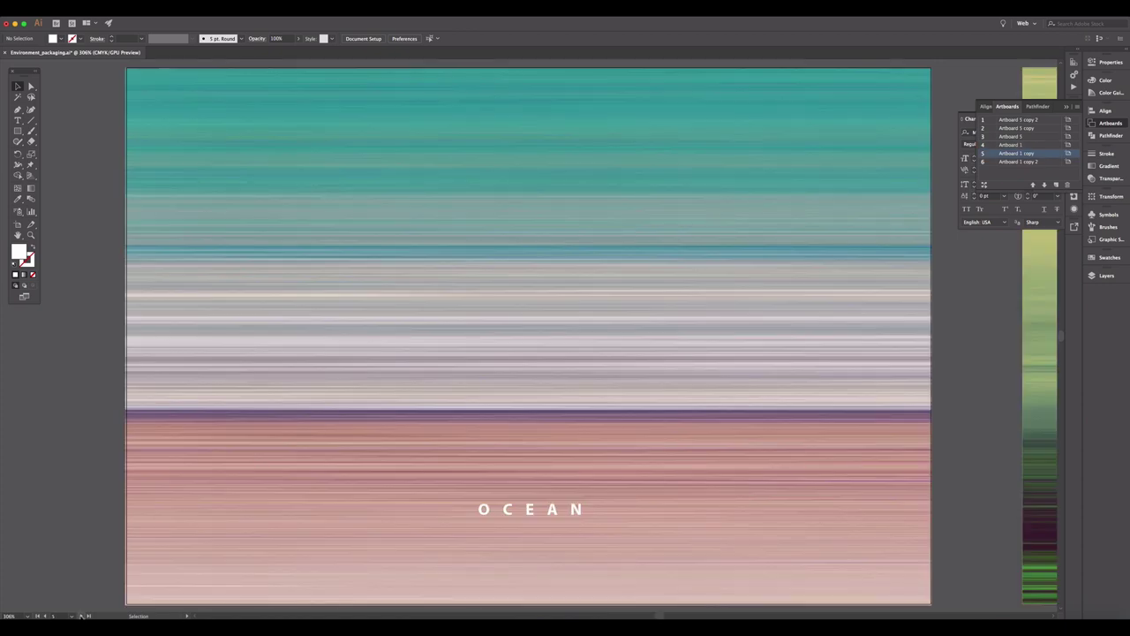
pyautogui.click(81, 615)
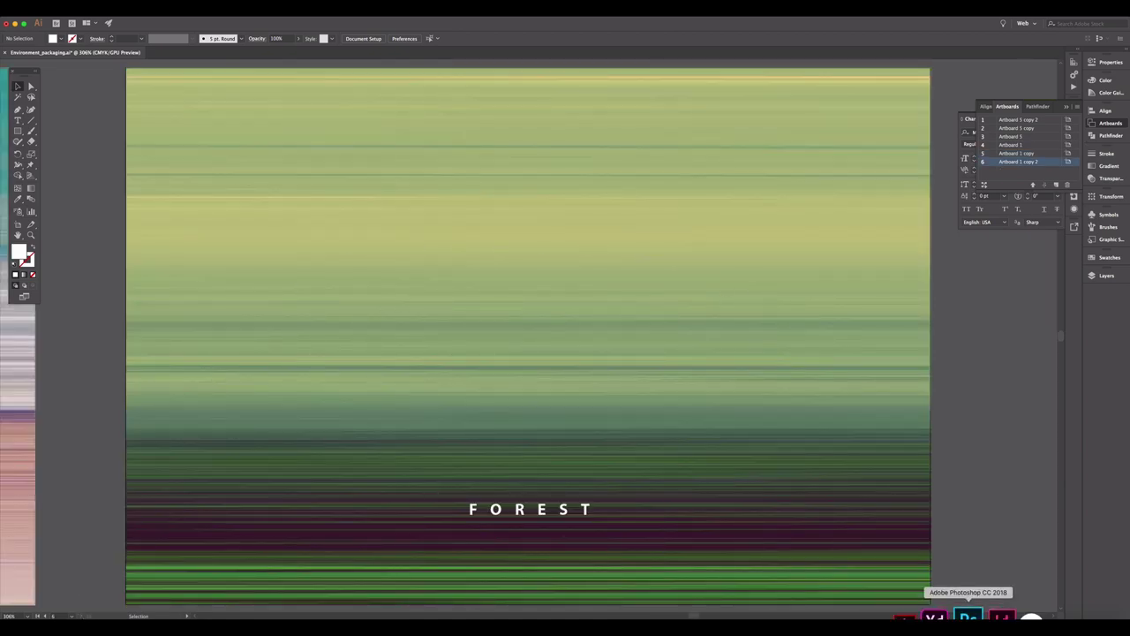
# Step: Switch to Photoshop and compare the open forest, desert and ocean photos, ending on the ocean photo
pyautogui.click(967, 609)
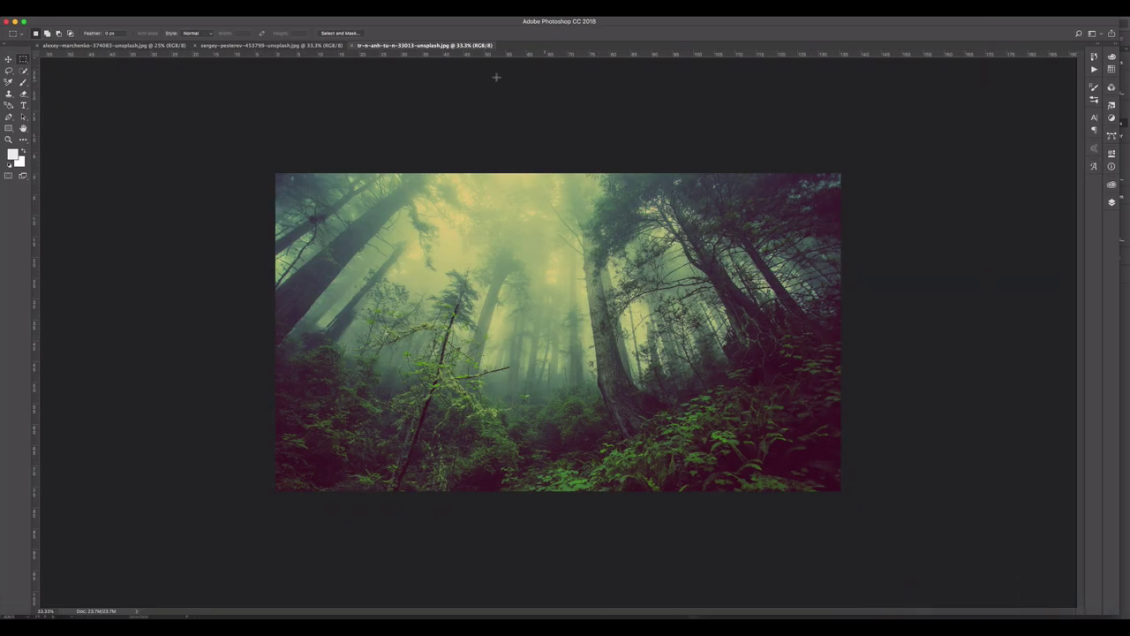
pyautogui.click(227, 46)
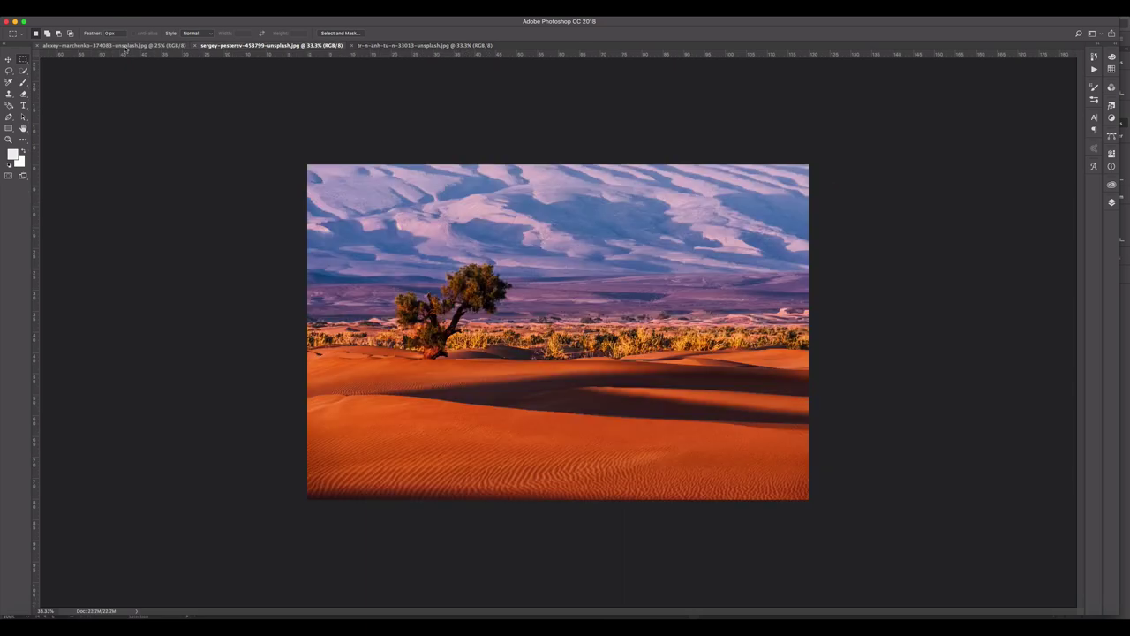
pyautogui.click(123, 46)
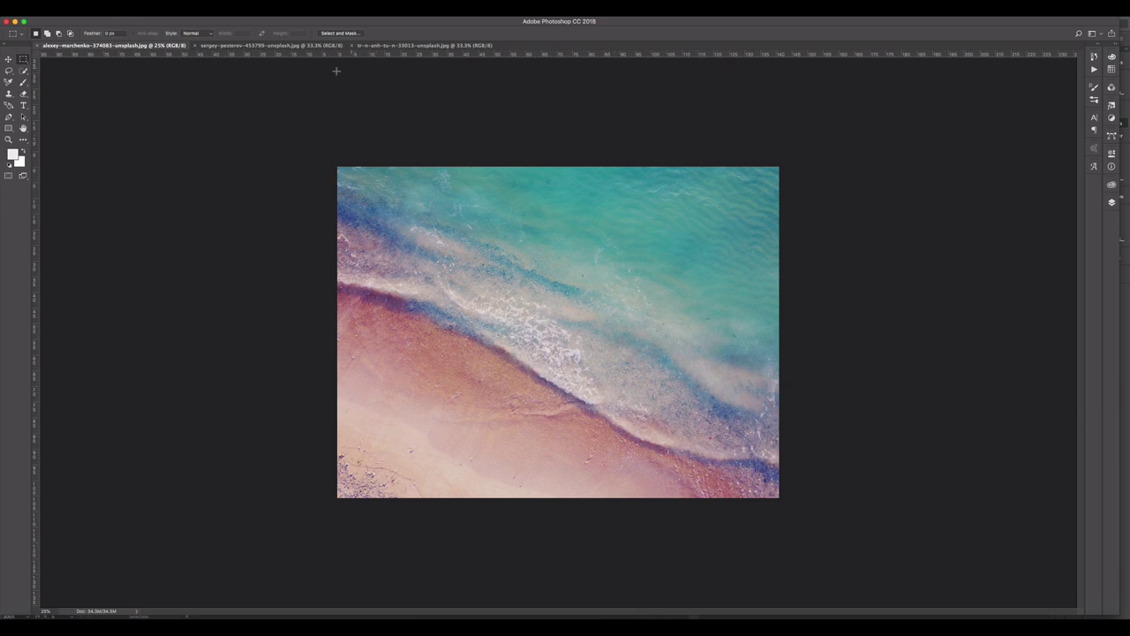
pyautogui.click(260, 45)
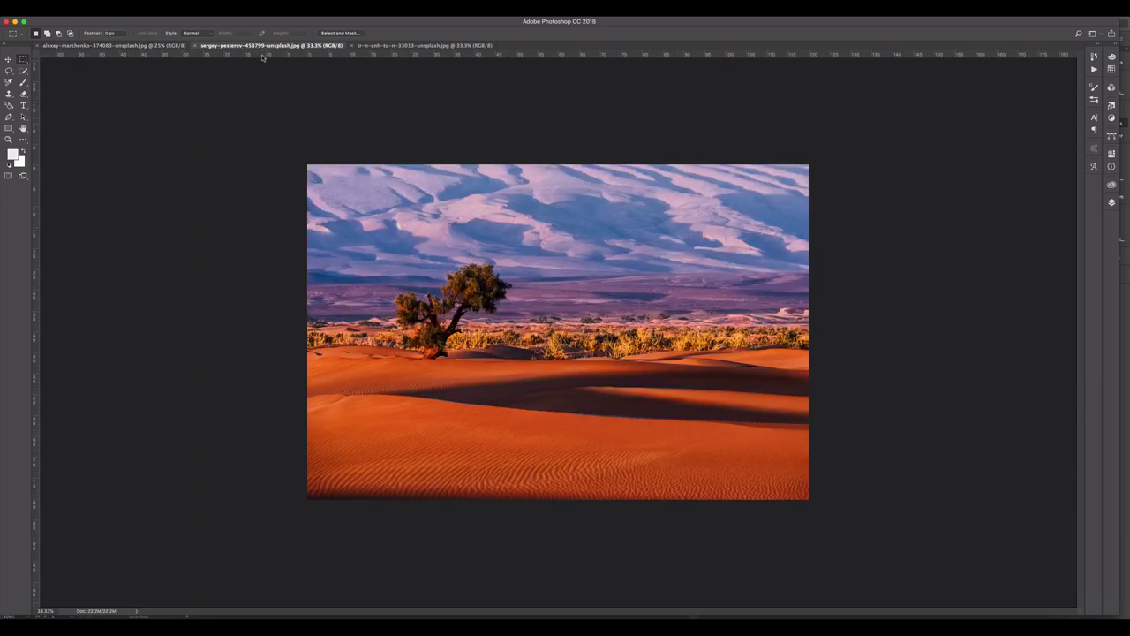
pyautogui.click(401, 45)
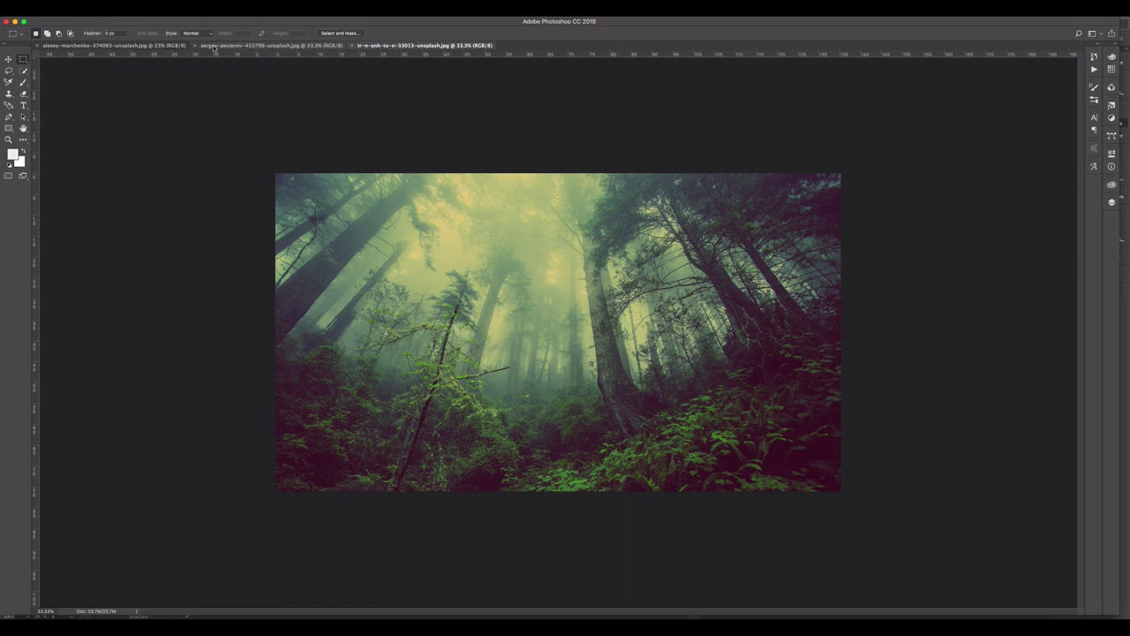
pyautogui.click(196, 44)
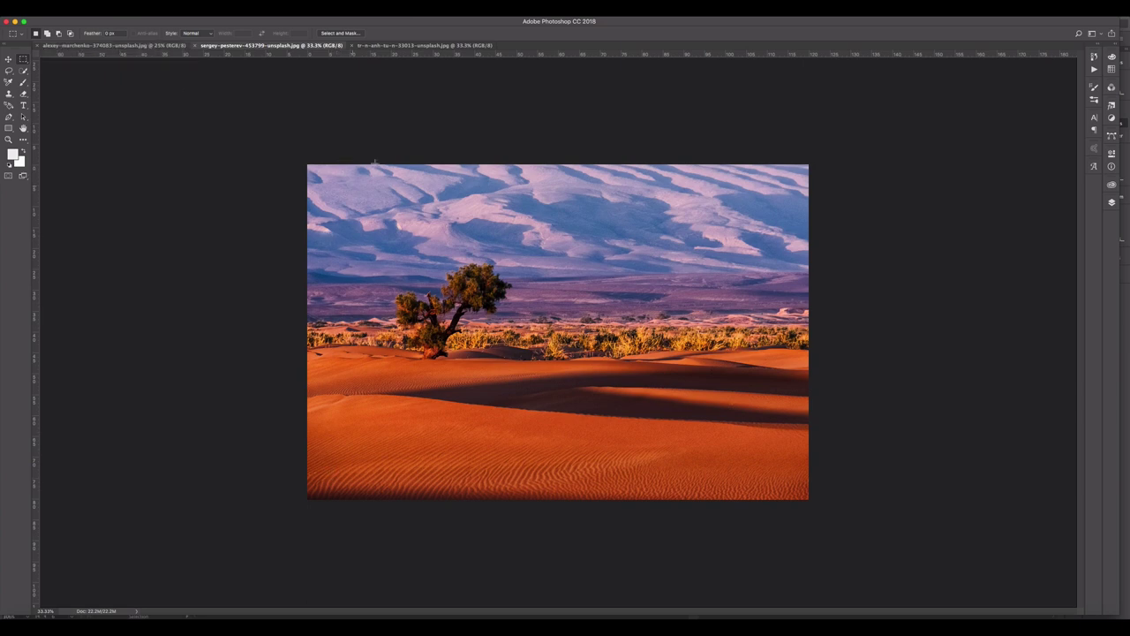
pyautogui.click(142, 45)
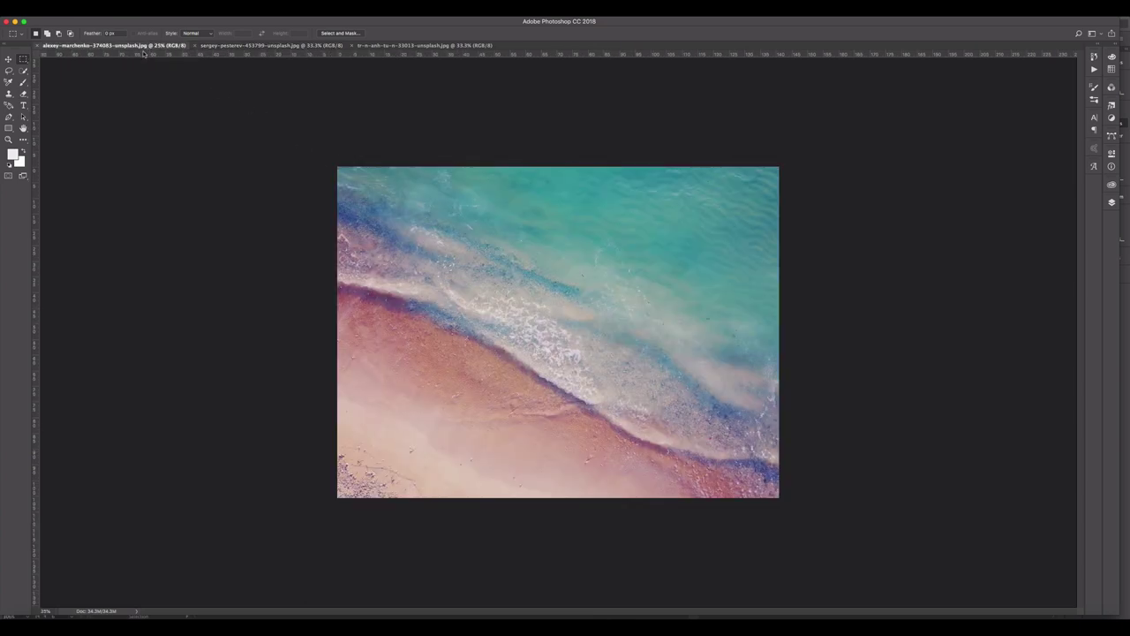
# Step: Try marquee-selecting narrow vertical strips of the ocean photo
pyautogui.press('super+plus')
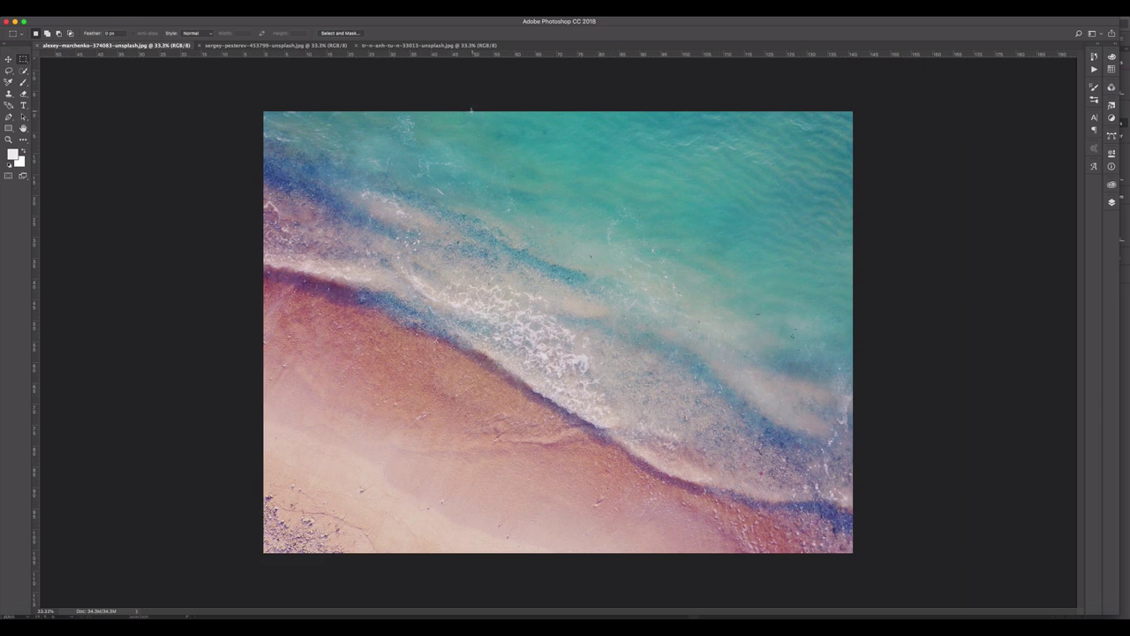
pyautogui.moveTo(472, 110); pyautogui.dragTo(472, 556)
pyautogui.moveTo(502, 130); pyautogui.dragTo(518, 301)
# Step: Set the ruler units to Pixels in the Units & Rulers preferences
pyautogui.click(44, 8)
pyautogui.moveTo(52, 40)
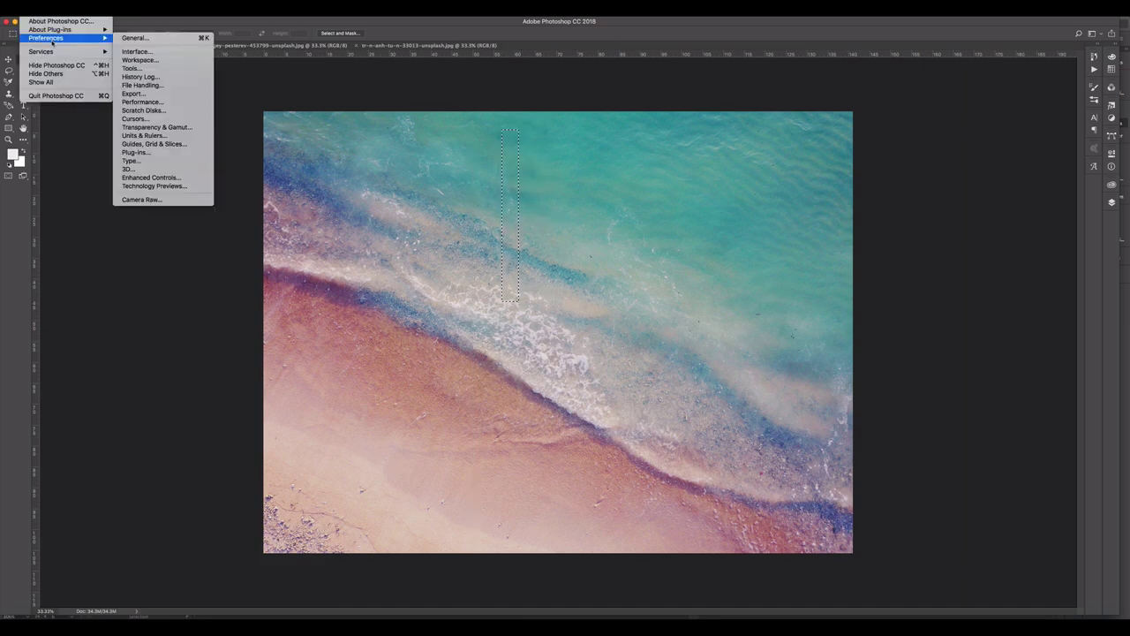
pyautogui.click(195, 137)
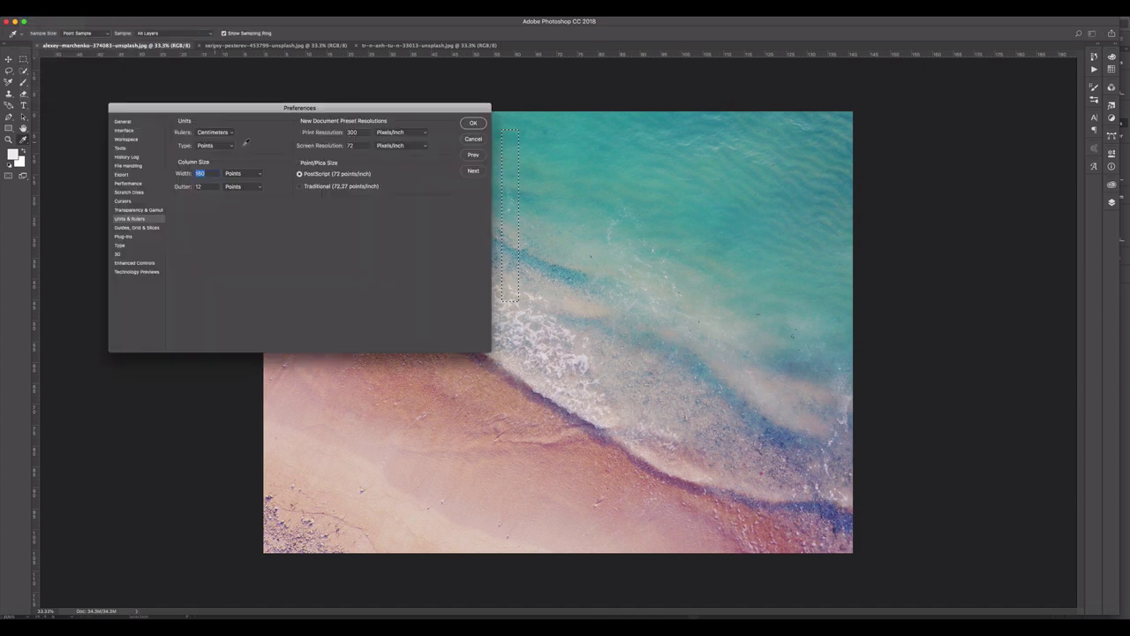
pyautogui.click(213, 132)
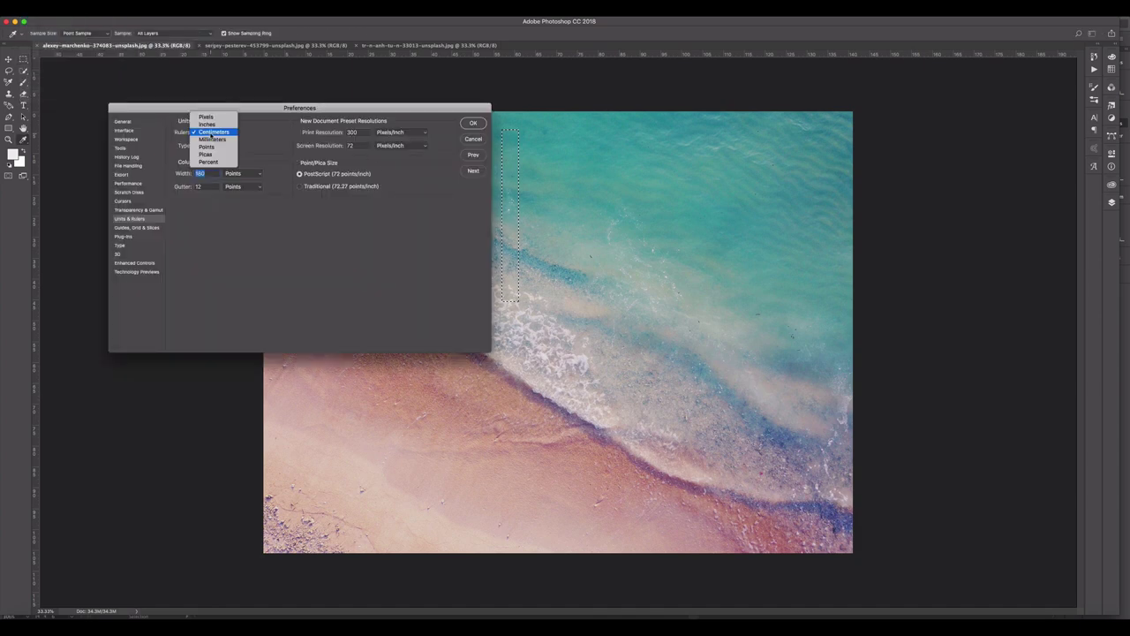
pyautogui.click(215, 116)
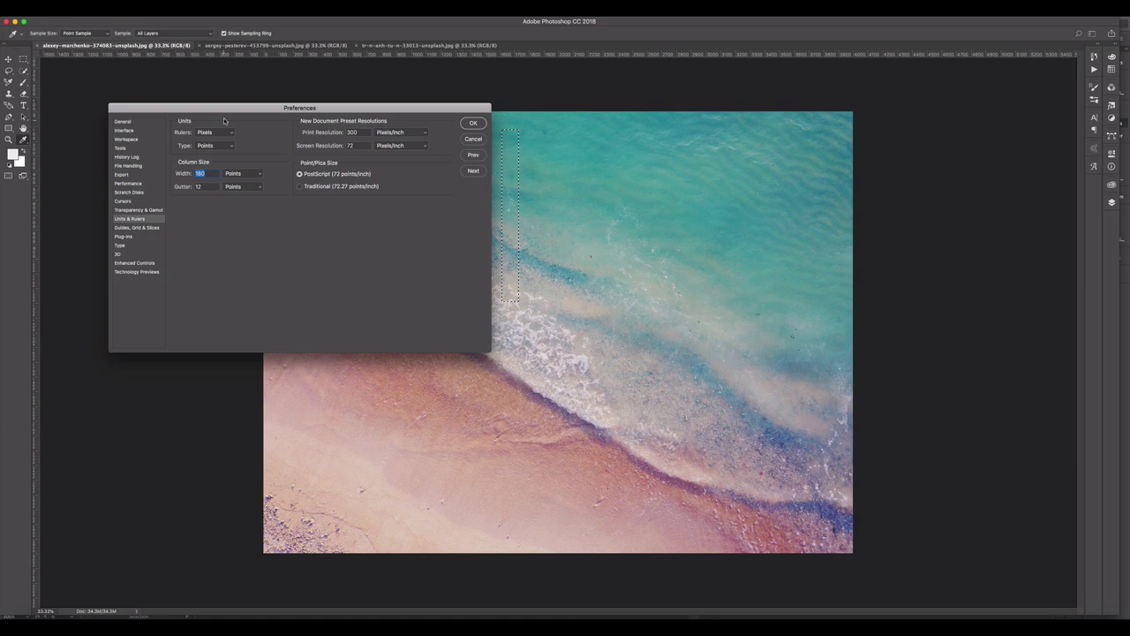
pyautogui.click(473, 123)
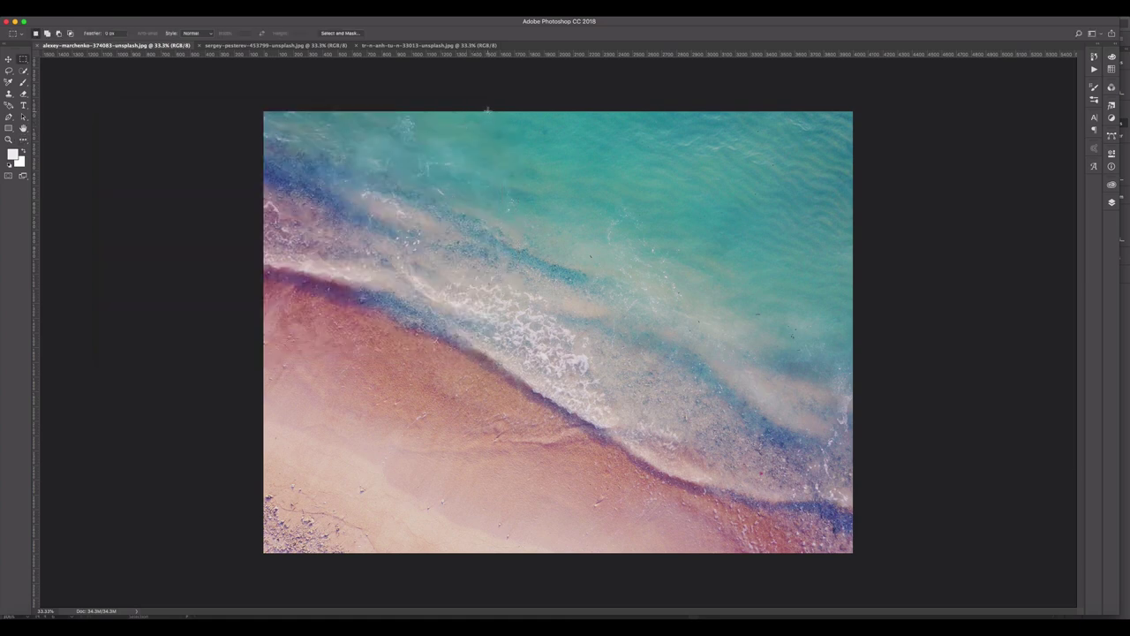
# Step: Copy a hairline-thin, full-height vertical strip of the ocean photo to a new layer and show the layer list
pyautogui.moveTo(491, 110); pyautogui.dragTo(492, 565)
pyautogui.press('super+j')
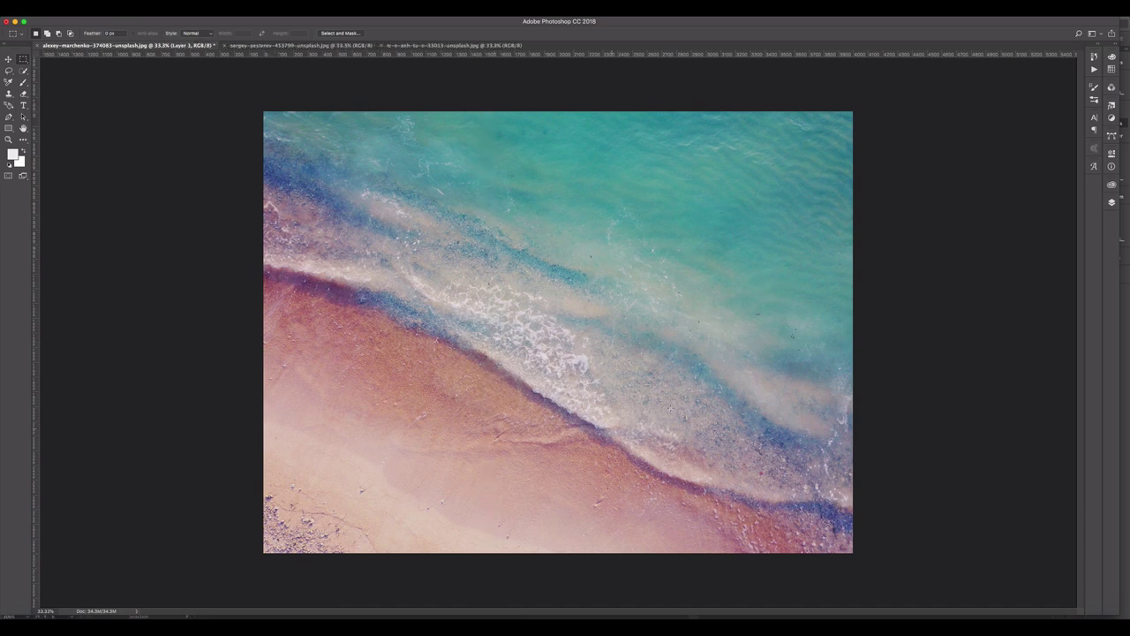
pyautogui.click(1111, 203)
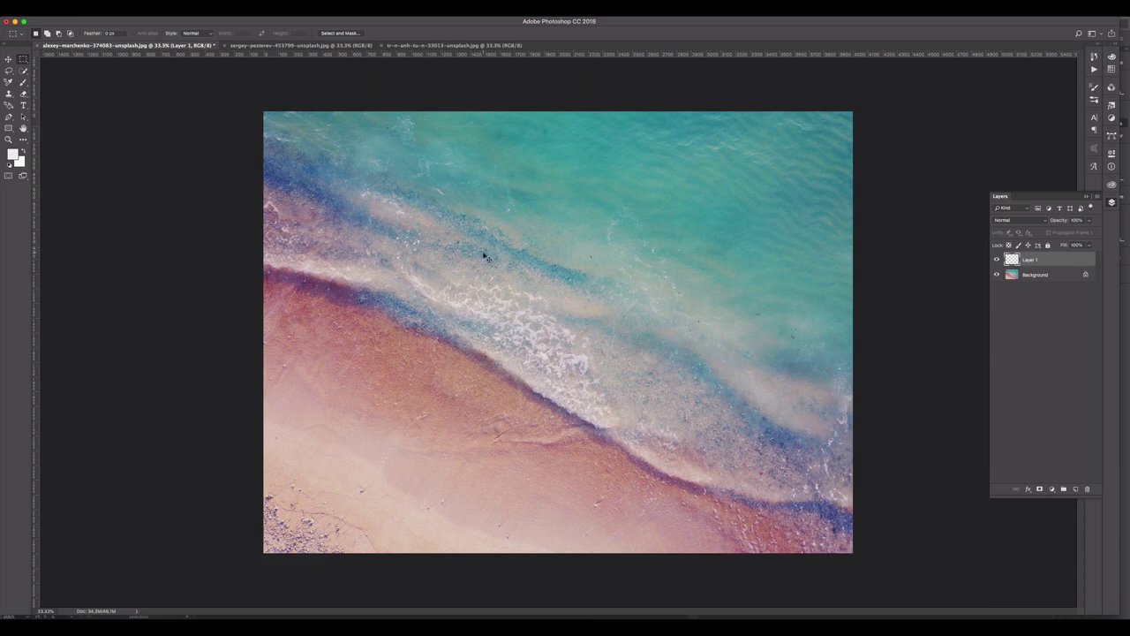
# Step: Stretch the copied ocean strip horizontally past both edges with Free Transform so it covers the whole canvas
pyautogui.press('super+t')
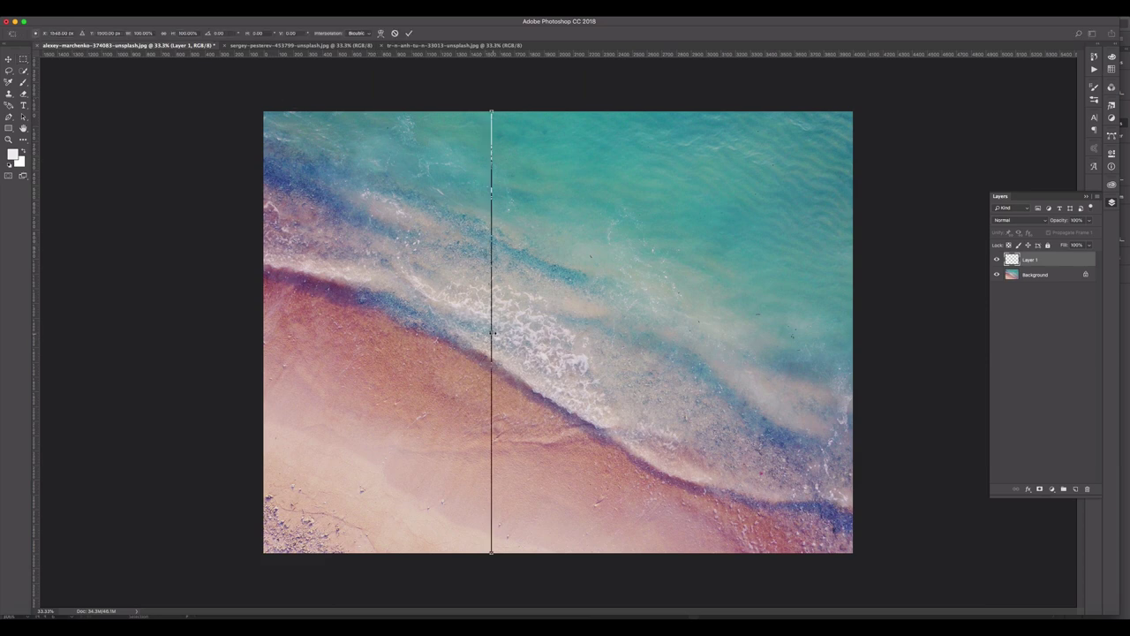
pyautogui.moveTo(494, 331)
pyautogui.mouseDown()
pyautogui.moveTo(755, 360)
pyautogui.moveTo(867, 388)
pyautogui.mouseUp()
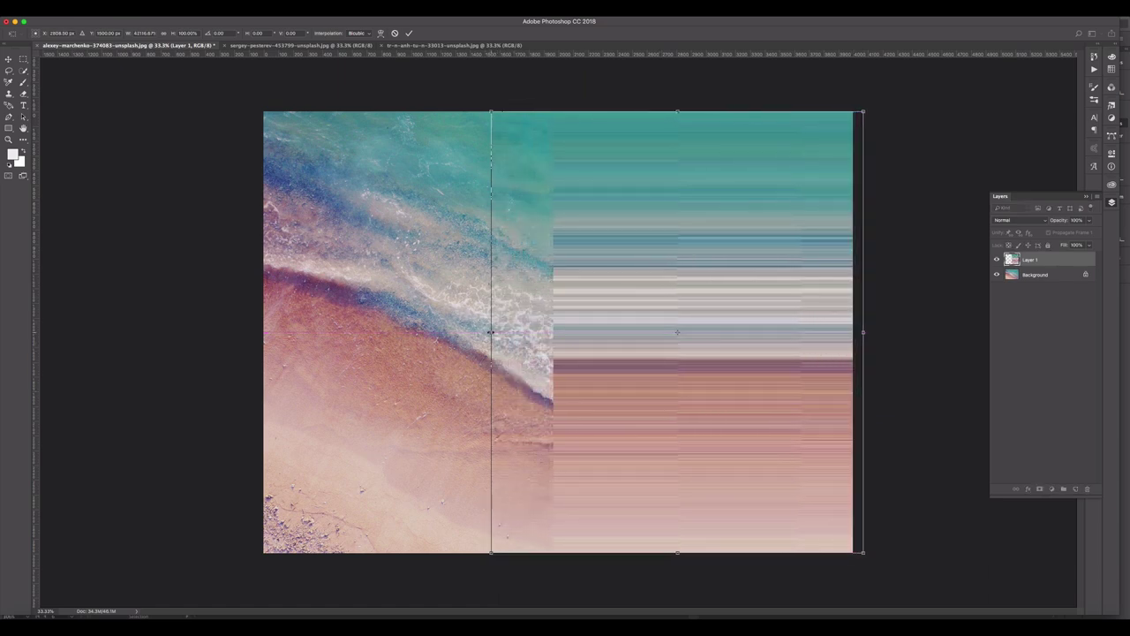
pyautogui.moveTo(491, 331); pyautogui.dragTo(121, 314)
pyautogui.press('Return')
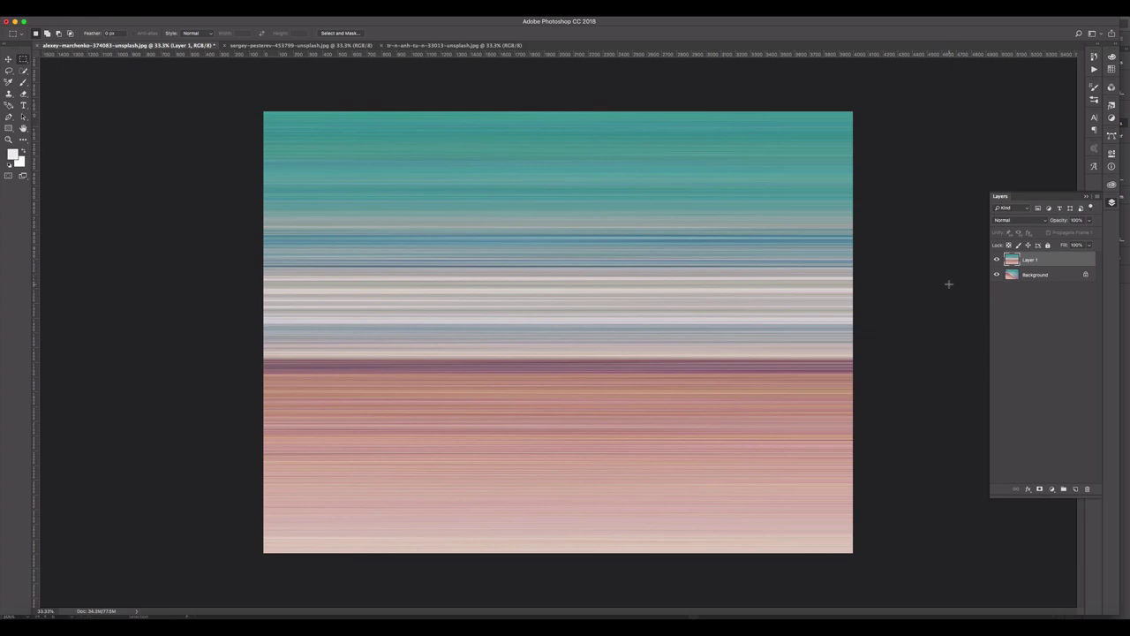
# Step: Start saving the striped ocean image under a new name and create a "New images" folder inside DEX Week 27
pyautogui.press('super+shift+s')
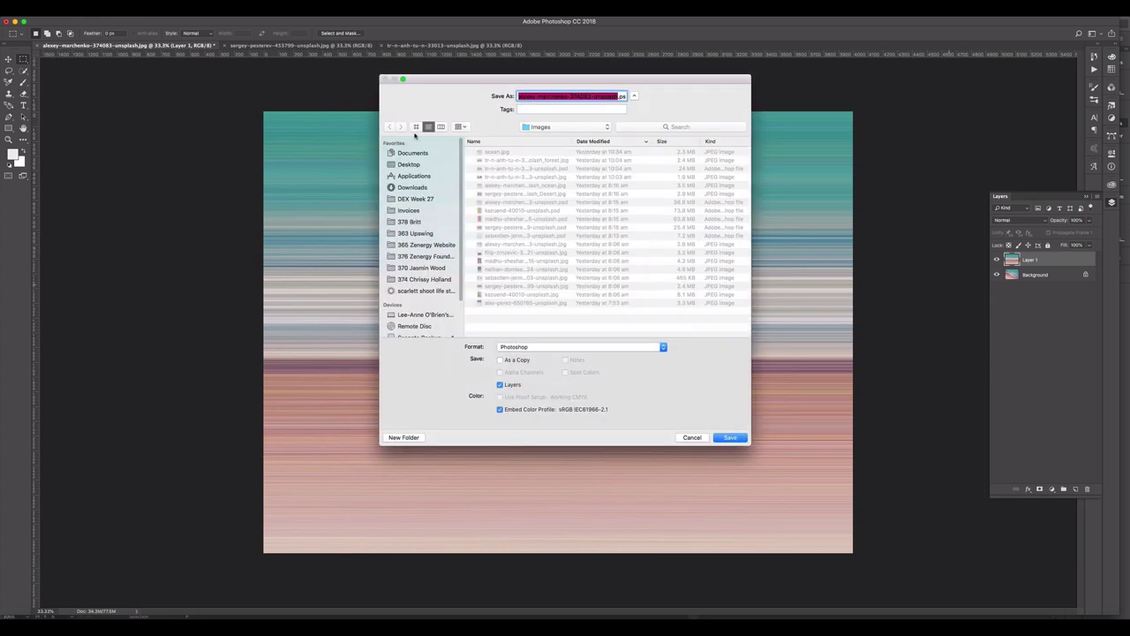
pyautogui.click(522, 129)
pyautogui.click(541, 138)
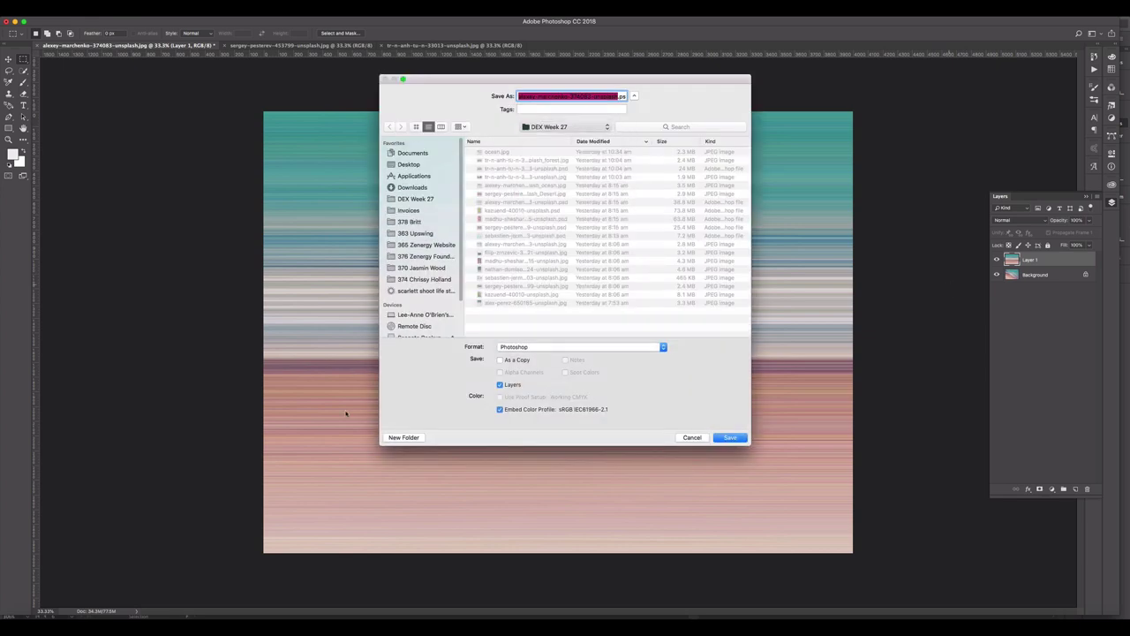
pyautogui.click(405, 437)
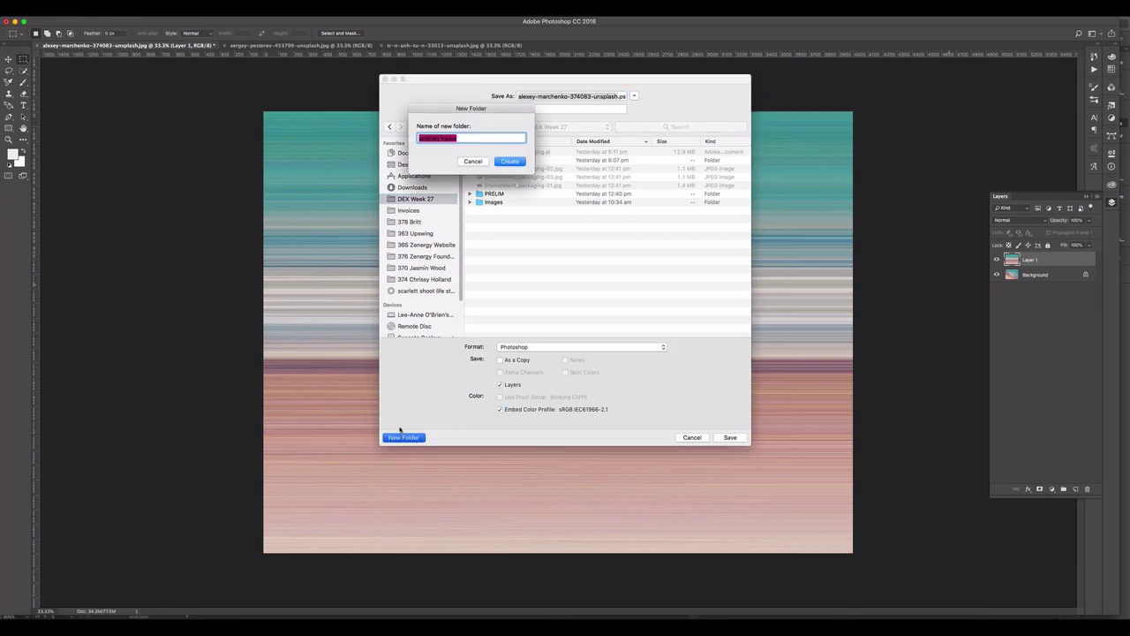
pyautogui.write('New images')
pyautogui.press('Return')
# Step: Save the striped image as ocean.jpg in JPEG format with Maximum quality and the Baseline ("Standard") option
pyautogui.write('ocean.psd')
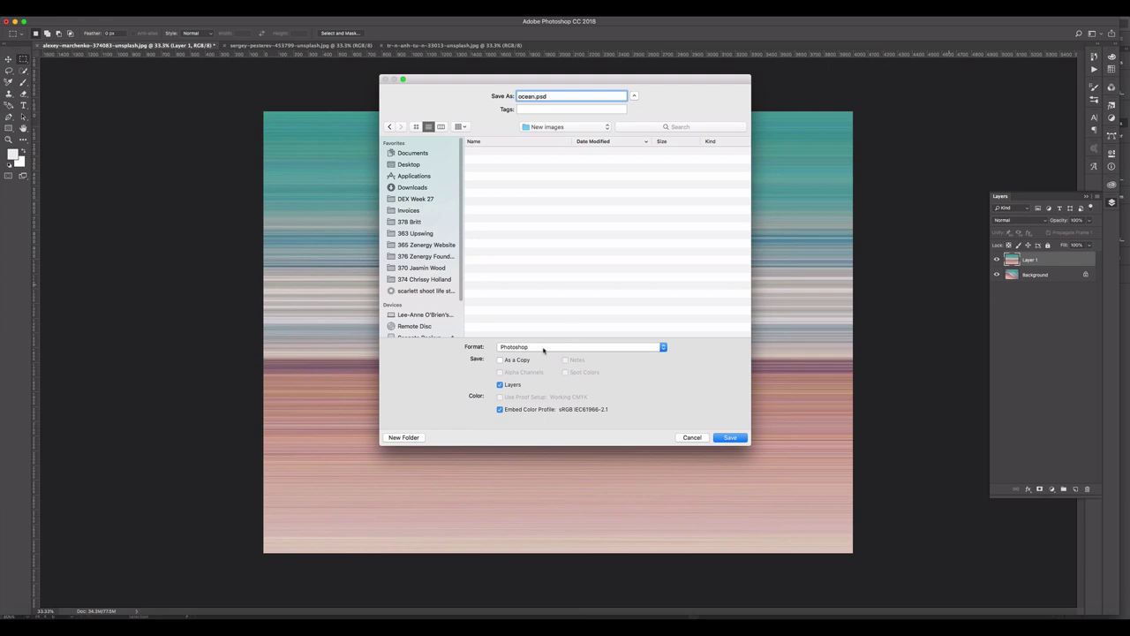
pyautogui.click(543, 351)
pyautogui.click(545, 353)
pyautogui.click(547, 347)
pyautogui.click(541, 390)
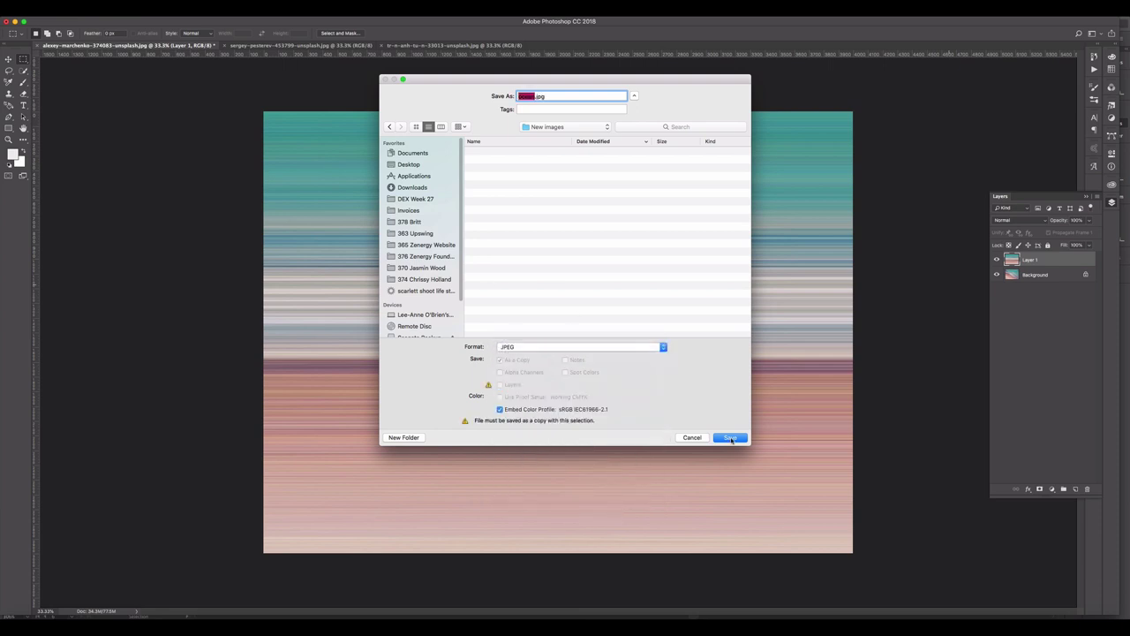
pyautogui.click(730, 437)
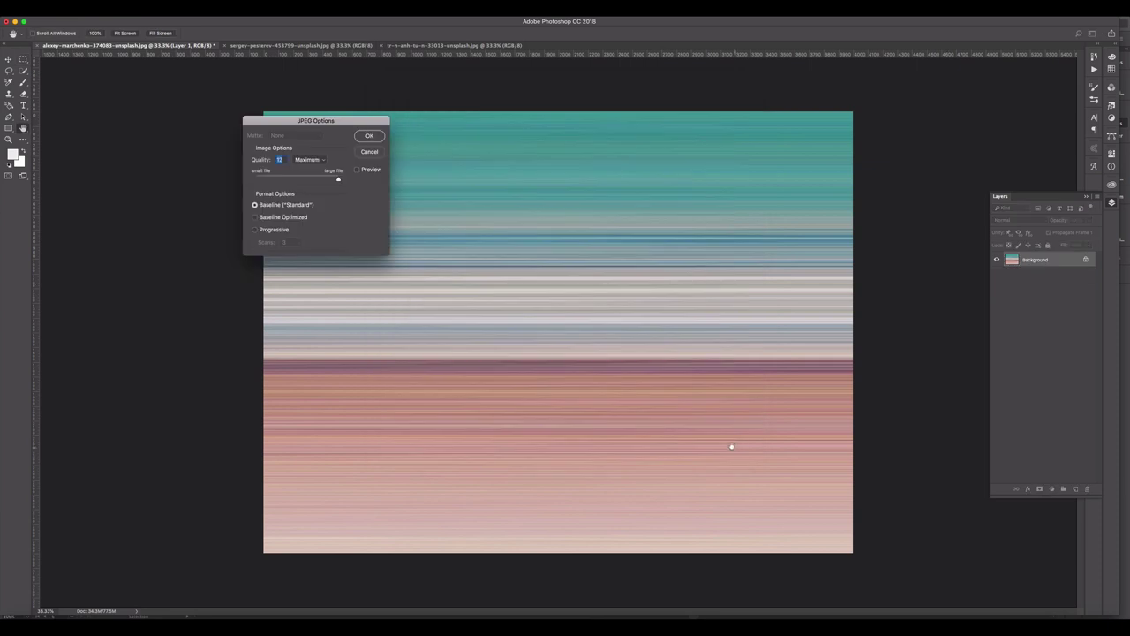
pyautogui.click(370, 136)
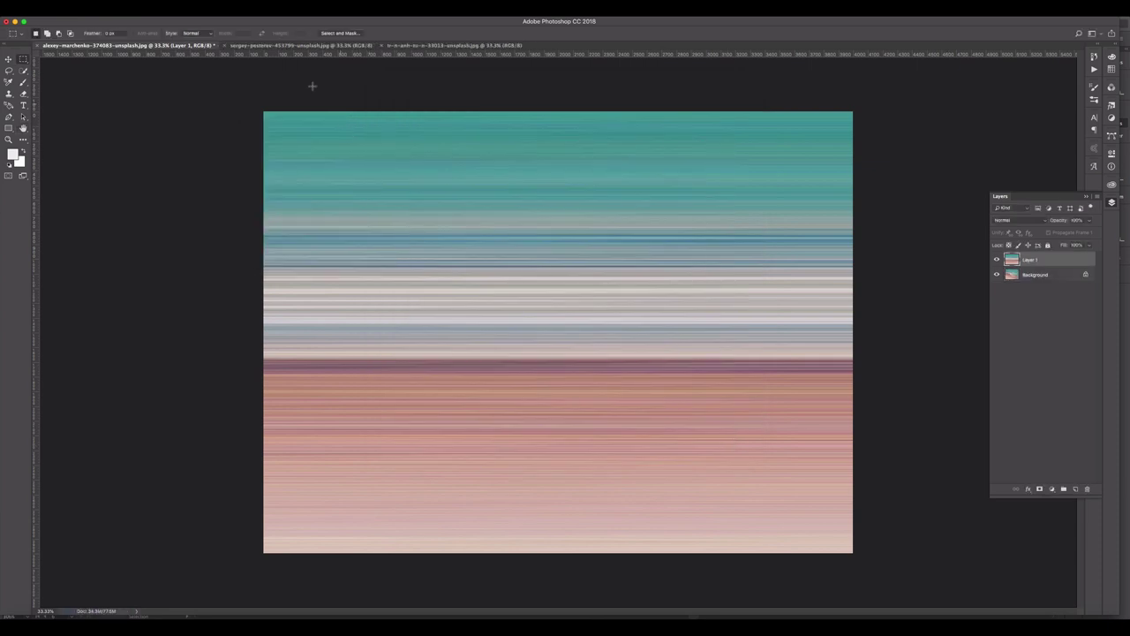
# Step: In the desert photo, copy a hairline-thin, full-height vertical strip near the photo's left edge to a new layer
pyautogui.click(267, 45)
pyautogui.rightClick(23, 59)
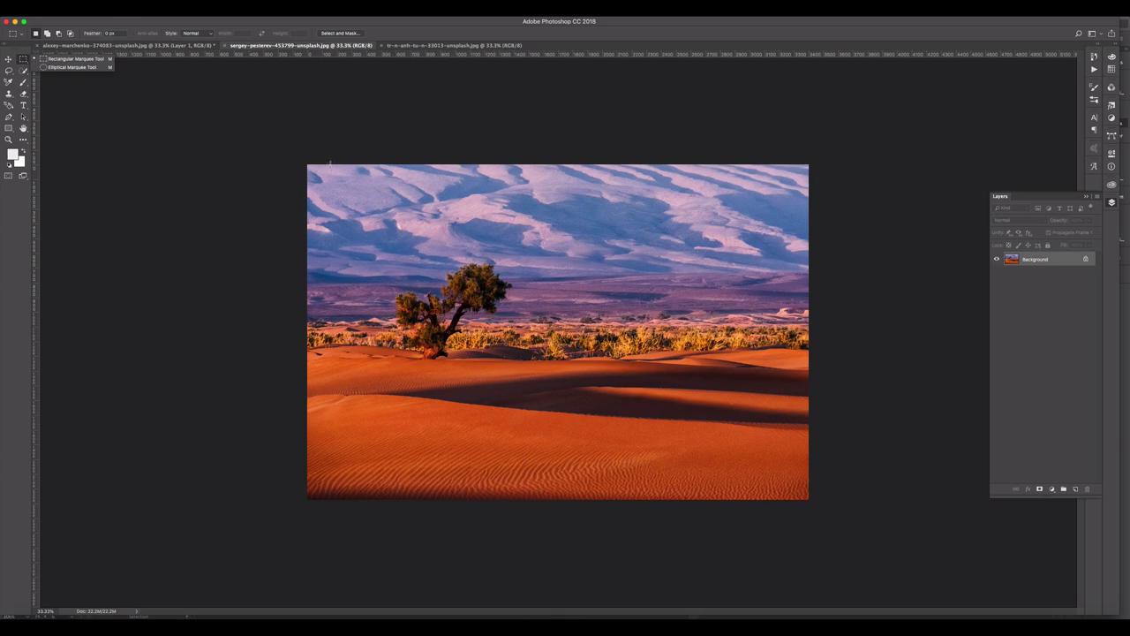
pyautogui.moveTo(330, 162); pyautogui.dragTo(331, 508)
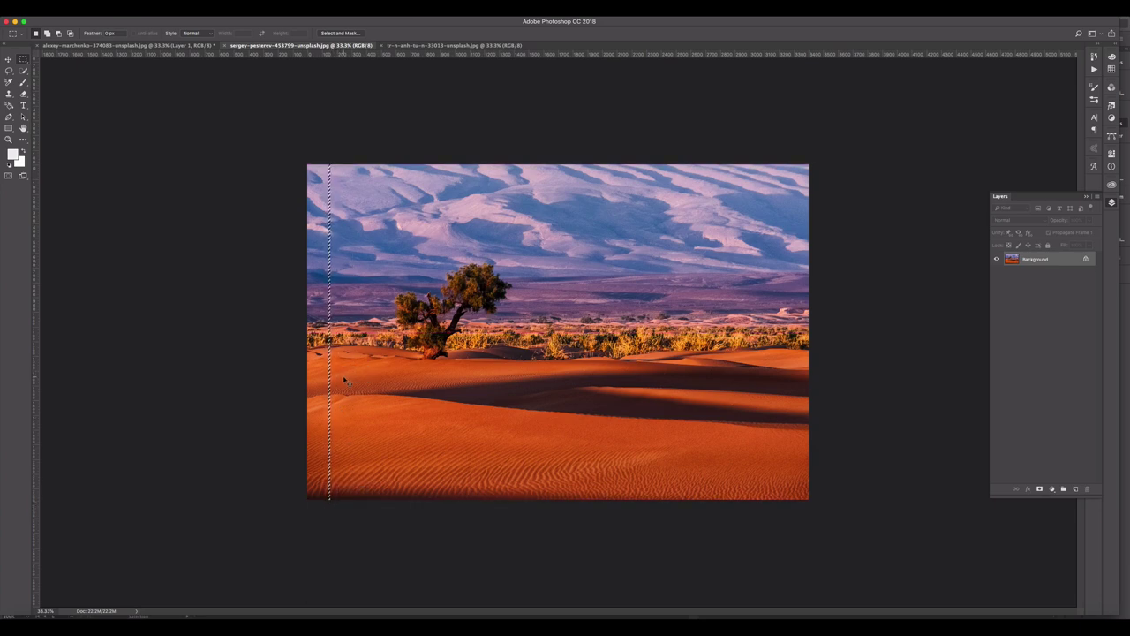
pyautogui.press('super+j')
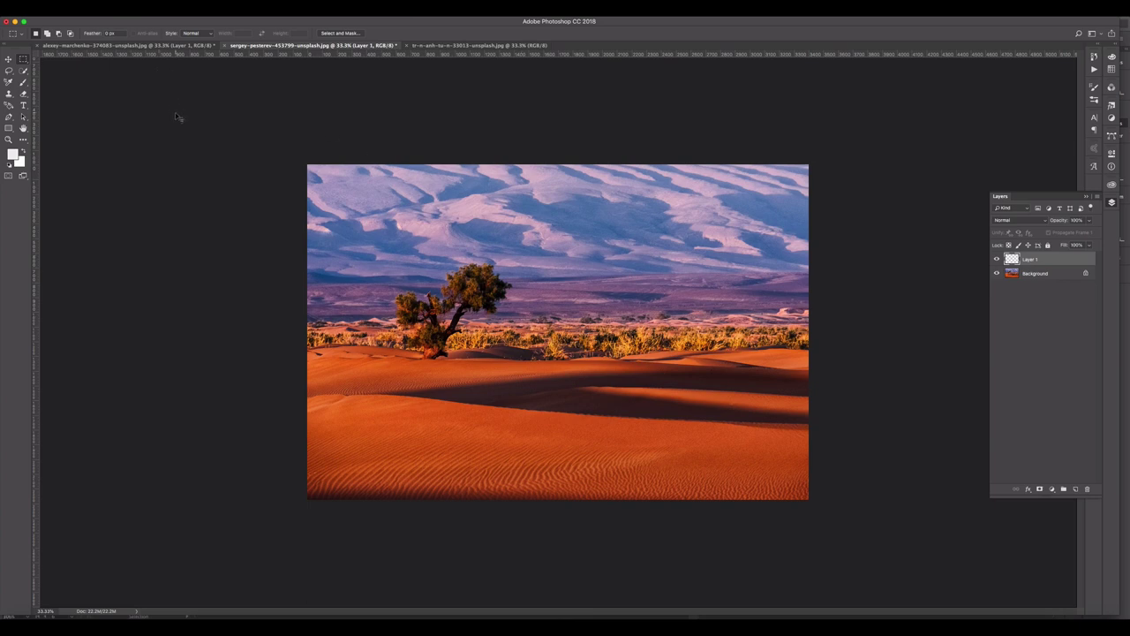
# Step: Stretch the copied desert strip horizontally past both edges with Free Transform so it covers the whole canvas
pyautogui.press('super+t')
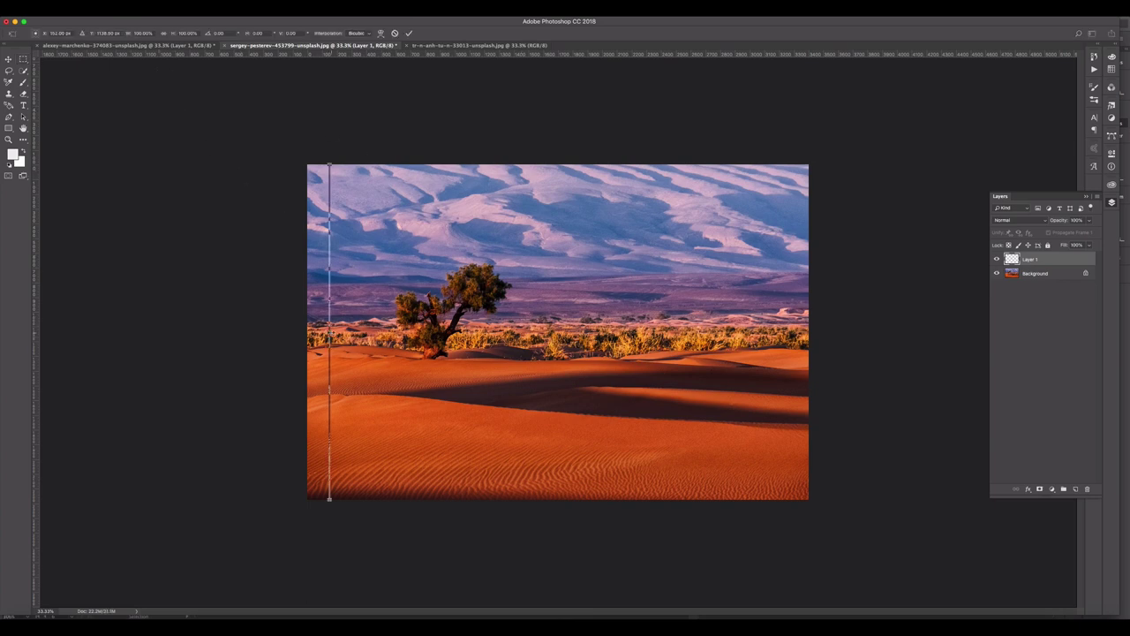
pyautogui.moveTo(330, 332)
pyautogui.mouseDown()
pyautogui.moveTo(447, 362)
pyautogui.moveTo(830, 402)
pyautogui.mouseUp()
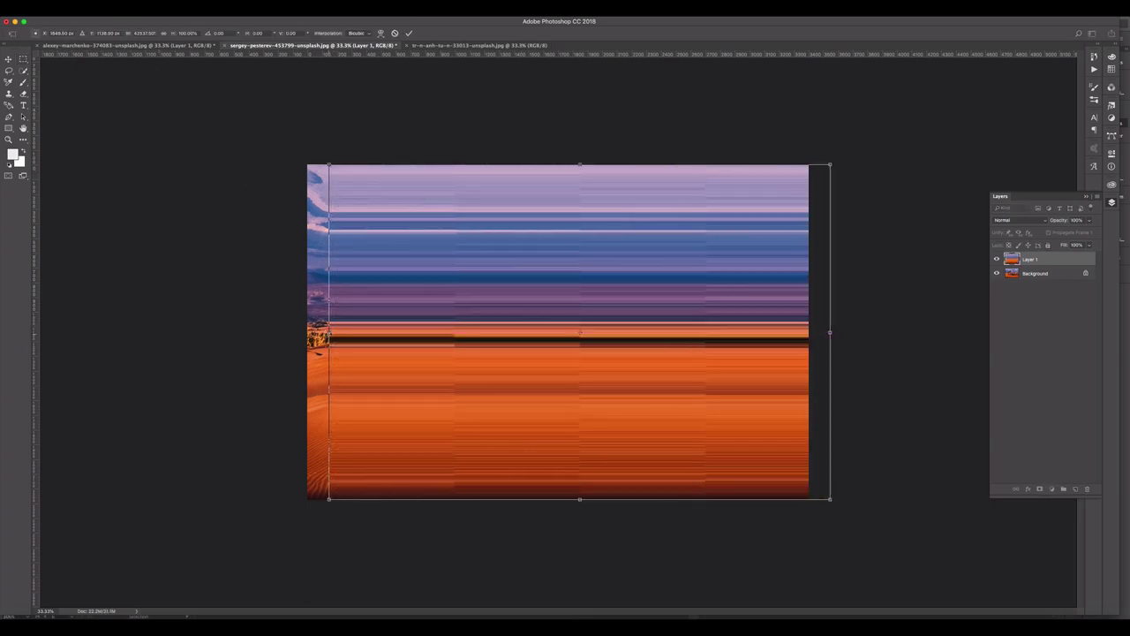
pyautogui.moveTo(329, 333); pyautogui.dragTo(286, 333)
pyautogui.press('Return')
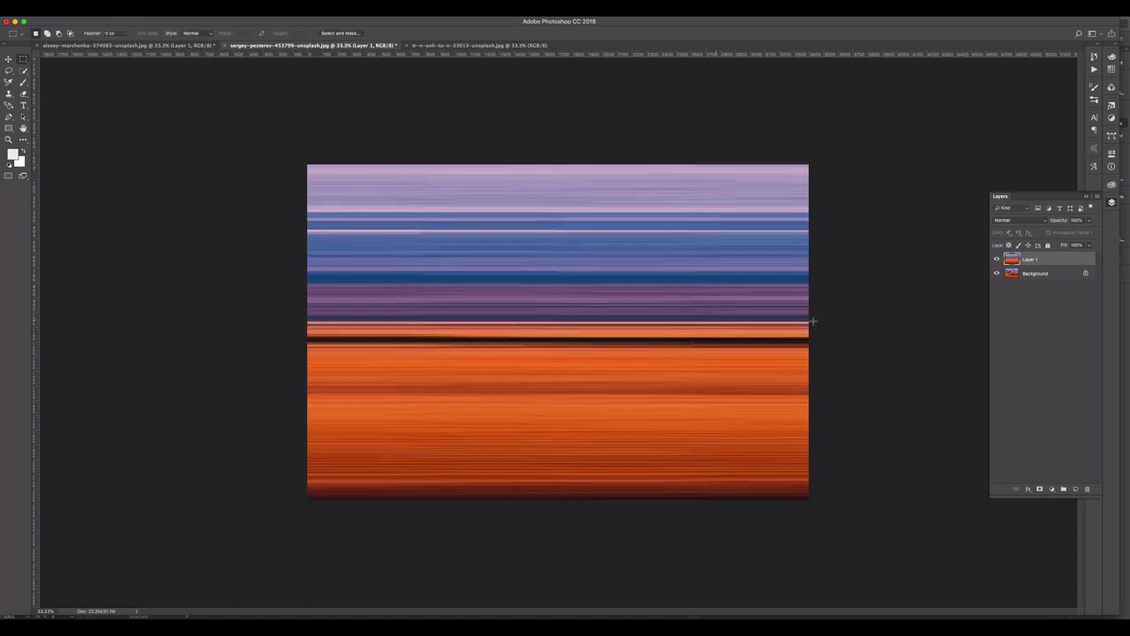
pyautogui.press('super+equal')
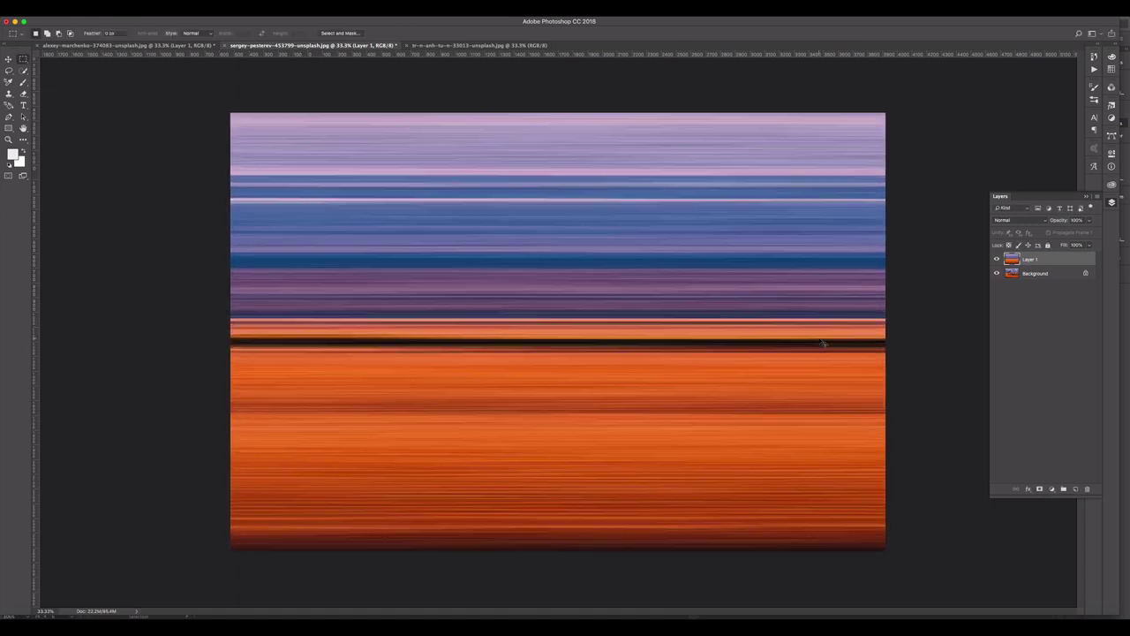
pyautogui.press('super+equal')
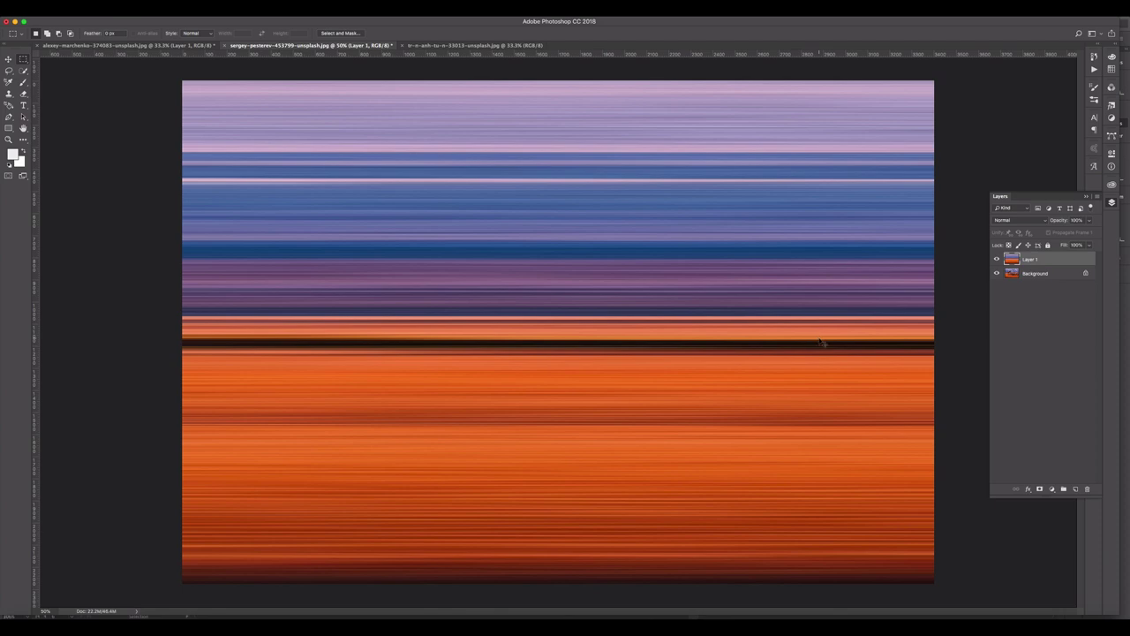
# Step: Save the striped desert image as desert.jpg in the New images folder, in JPEG format with Maximum quality and Baseline ("Standard")
pyautogui.press('super+shift+s')
pyautogui.click(561, 129)
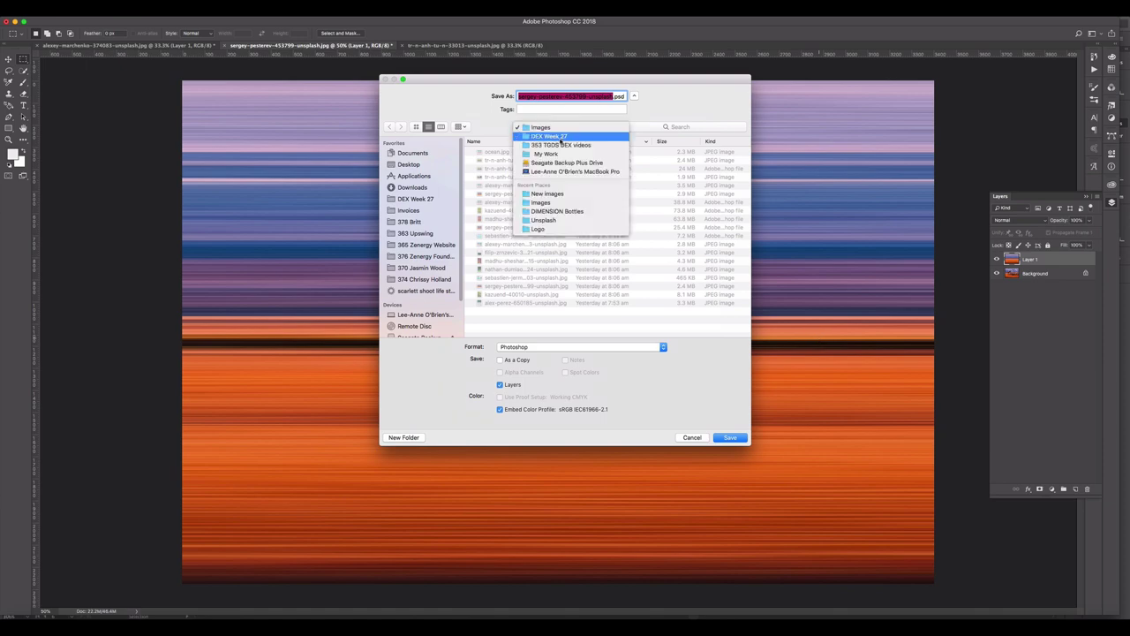
pyautogui.click(526, 161)
pyautogui.doubleClick(507, 154)
pyautogui.click(506, 155)
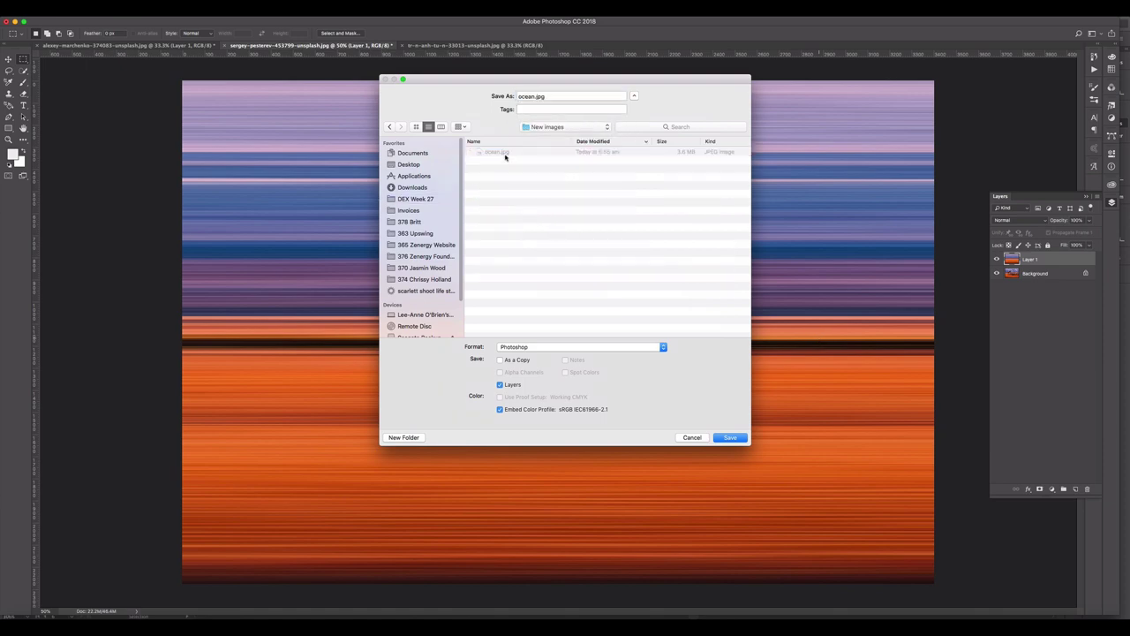
pyautogui.click(544, 347)
pyautogui.click(530, 393)
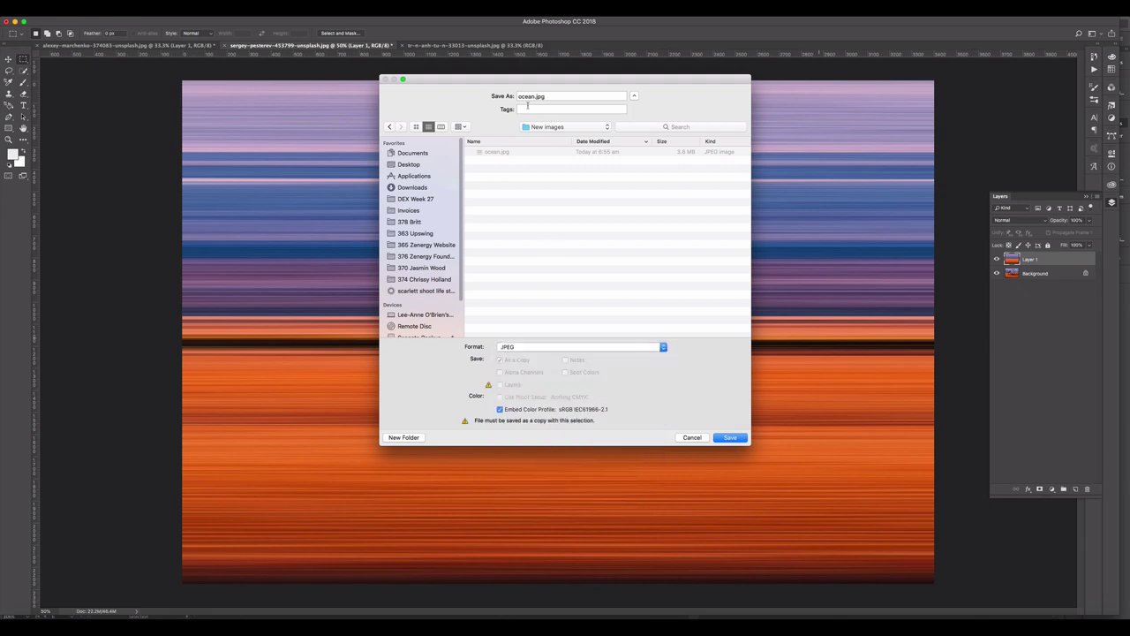
pyautogui.doubleClick(531, 97)
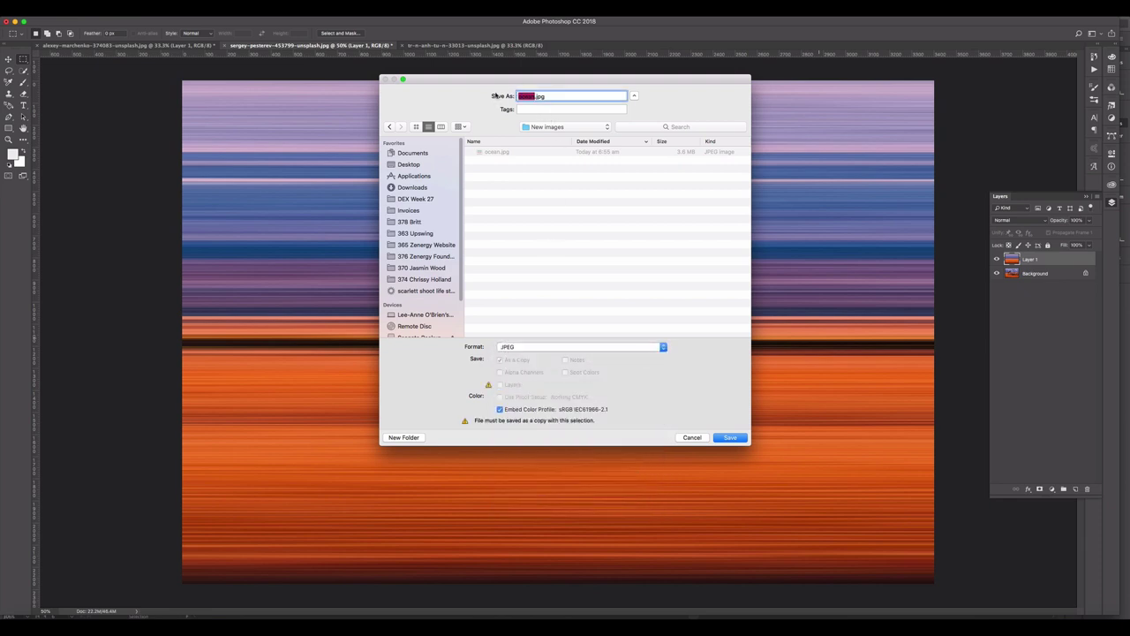
pyautogui.write('desert')
pyautogui.press('Return')
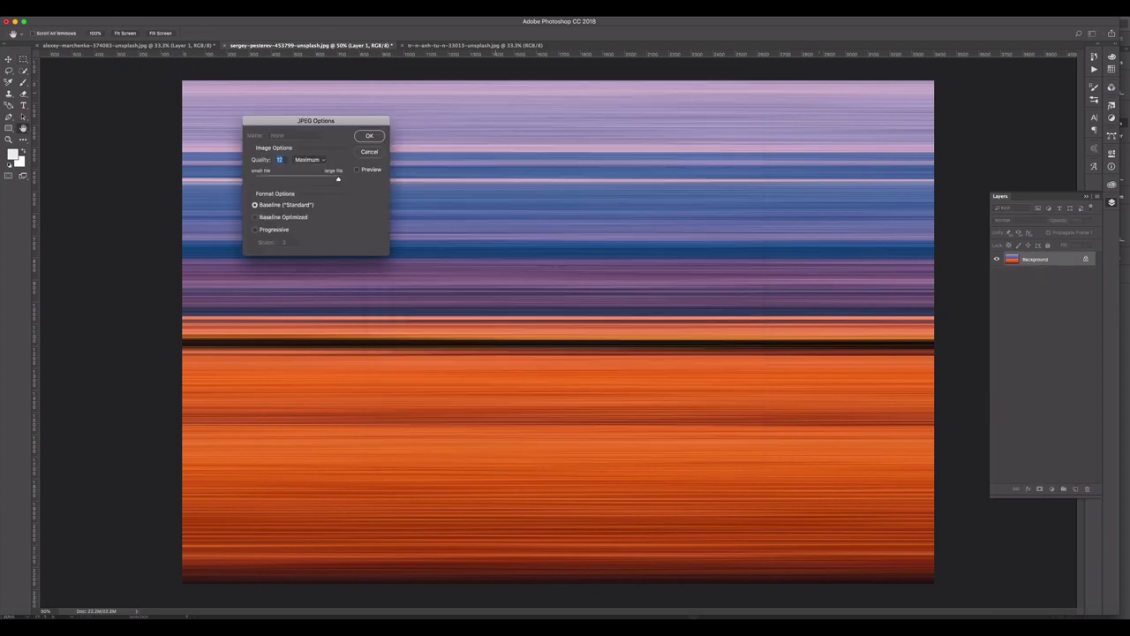
pyautogui.press('Return')
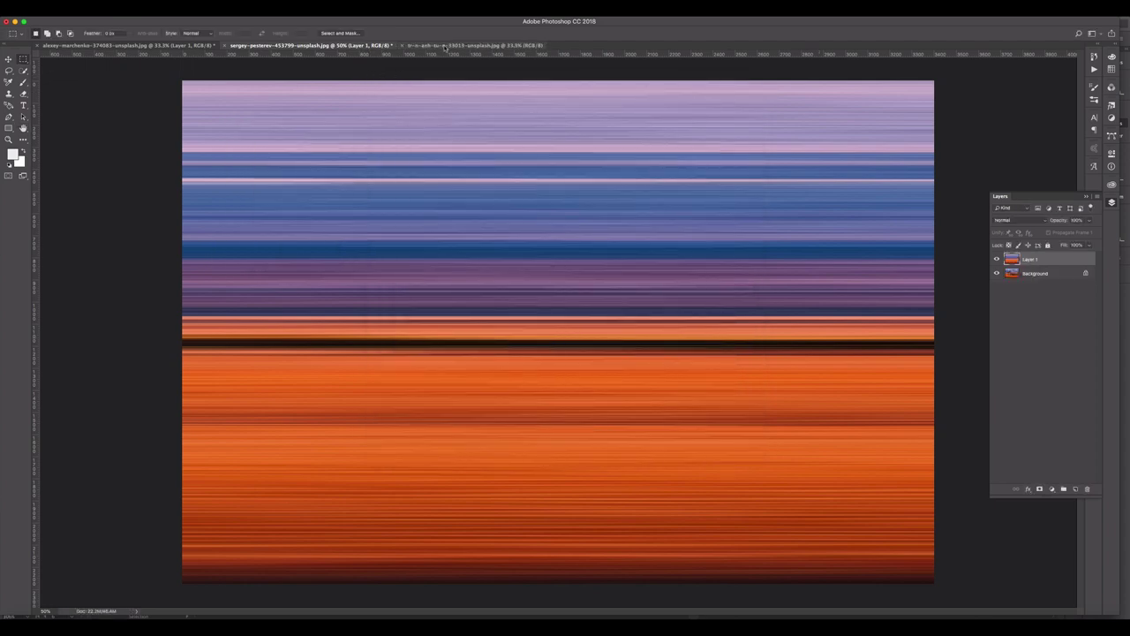
# Step: In the forest photo, copy a hairline-thin, full-height vertical strip just left of the photo's centre to a new layer
pyautogui.click(446, 45)
pyautogui.press('m')
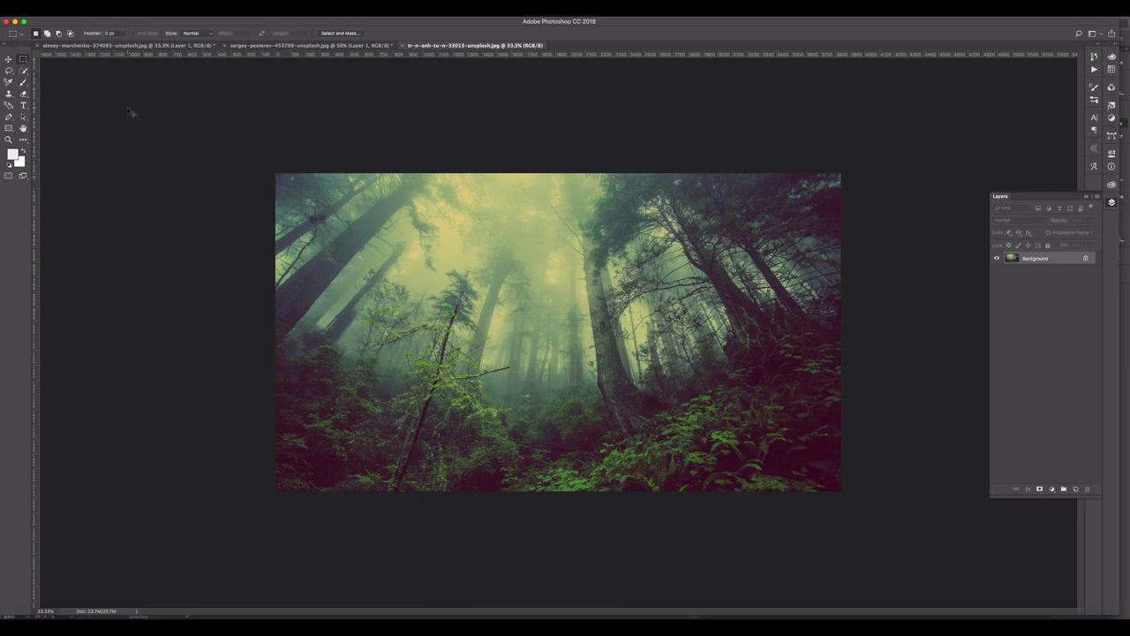
pyautogui.press('super+equal')
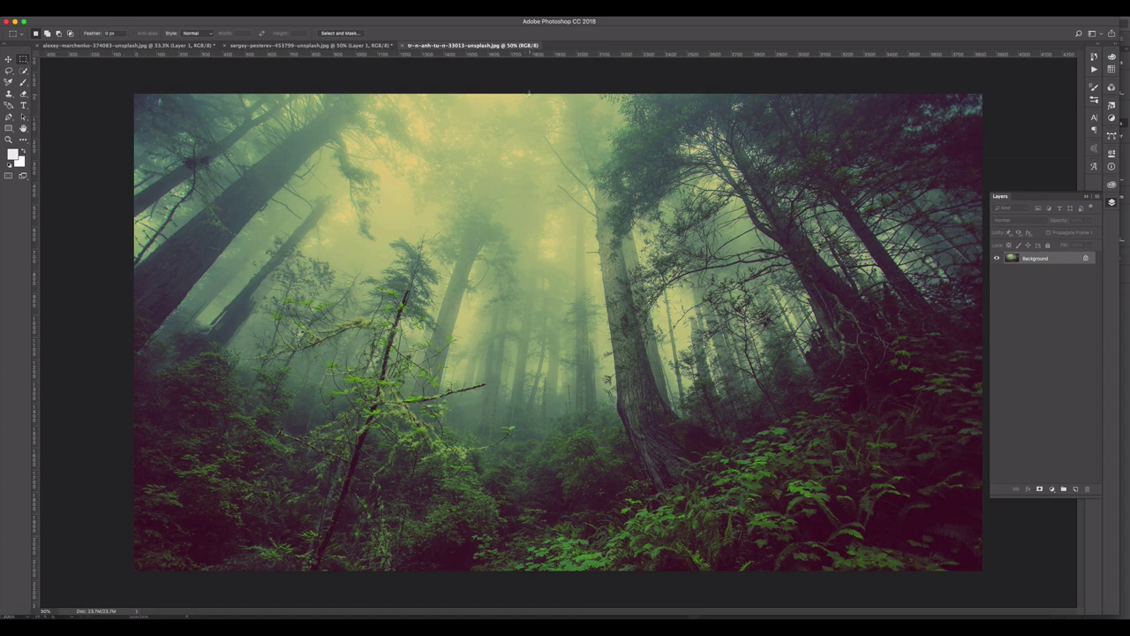
pyautogui.moveTo(529, 92); pyautogui.dragTo(534, 584)
pyautogui.hotkey('ctrl', 'j')
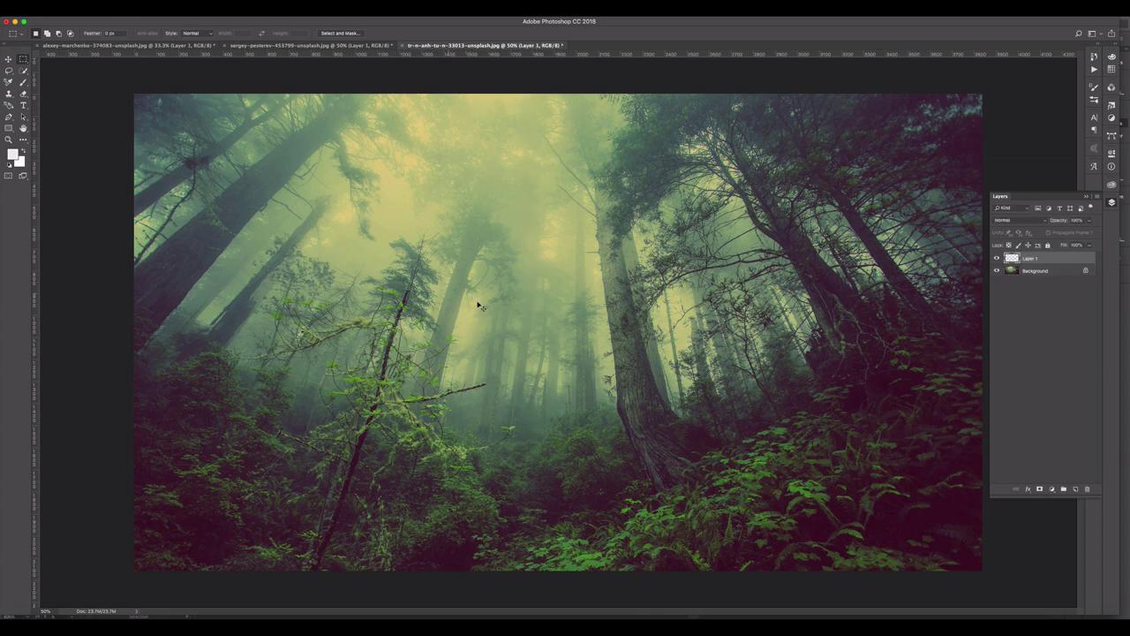
# Step: Stretch the copied forest strip horizontally past both edges with Free Transform so it covers the whole canvas
pyautogui.hotkey('ctrl', 't')
pyautogui.moveTo(532, 333); pyautogui.dragTo(1010, 333)
pyautogui.moveTo(531, 331); pyautogui.dragTo(2, 270)
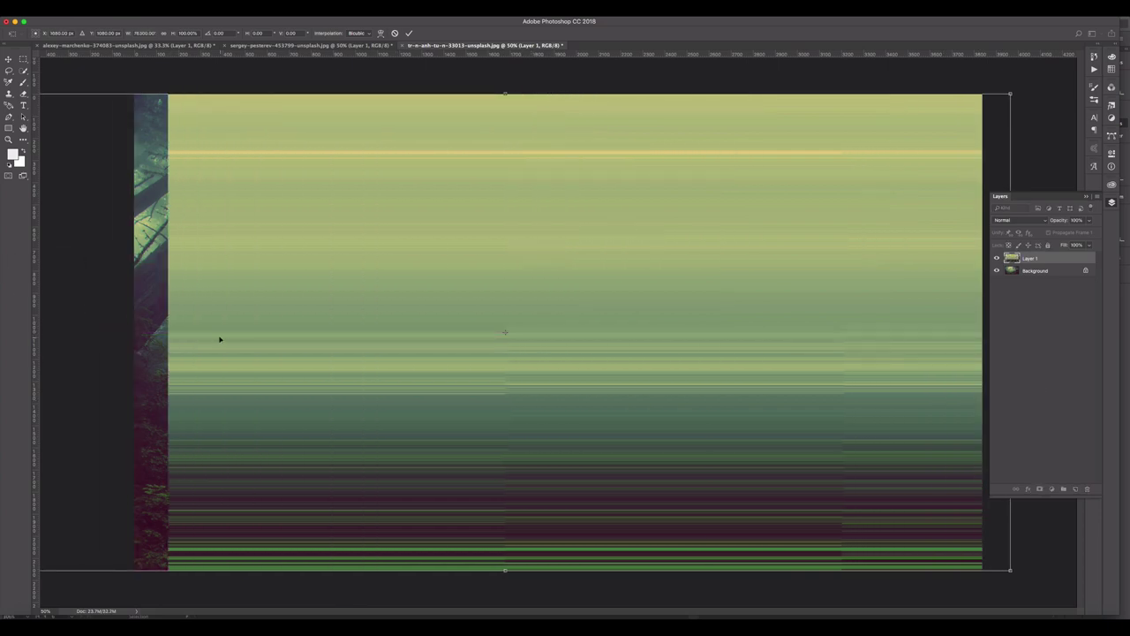
pyautogui.press('super+minus')
pyautogui.press('Return')
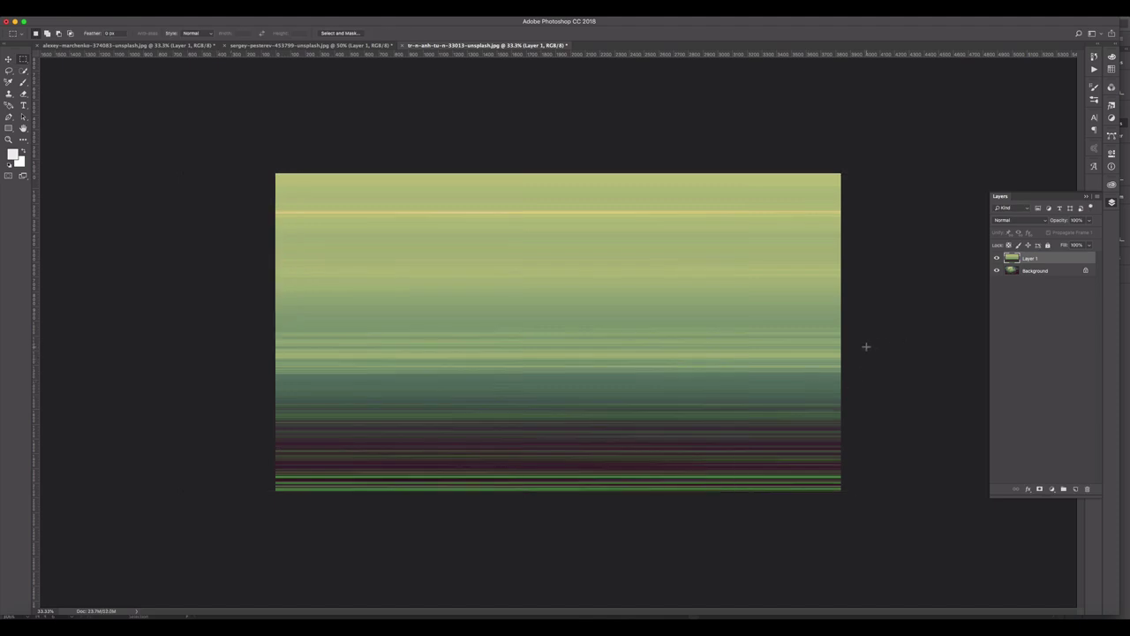
# Step: Save the striped forest image as forest.jpg in the New images folder, in JPEG format with Maximum quality and Baseline ("Standard")
pyautogui.press('super+shift+s')
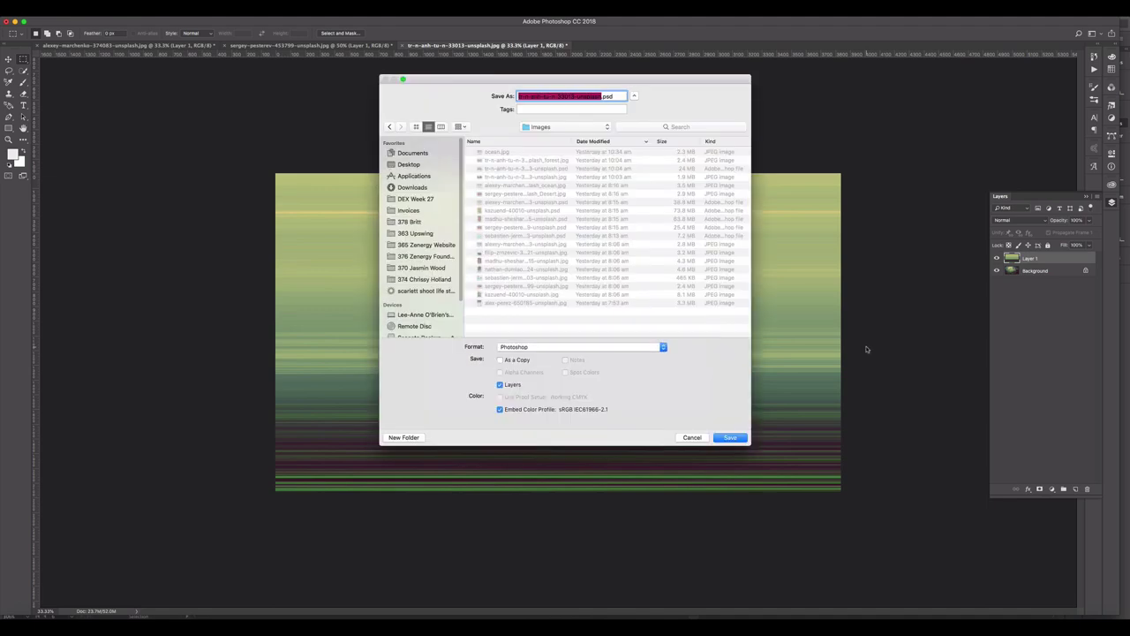
pyautogui.click(553, 127)
pyautogui.click(549, 134)
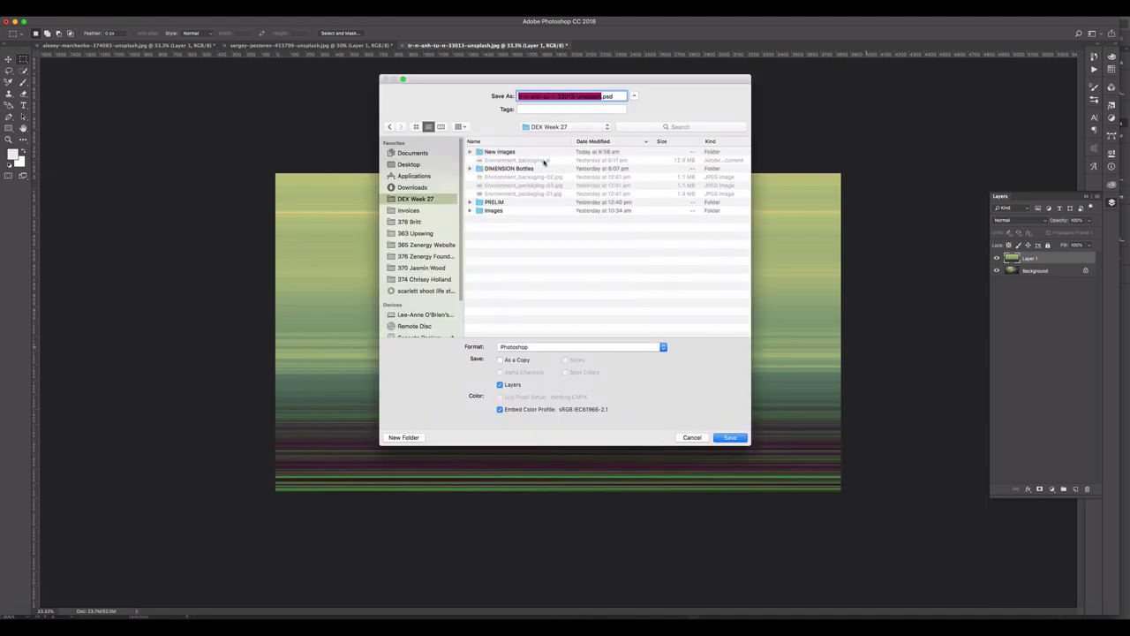
pyautogui.click(499, 152)
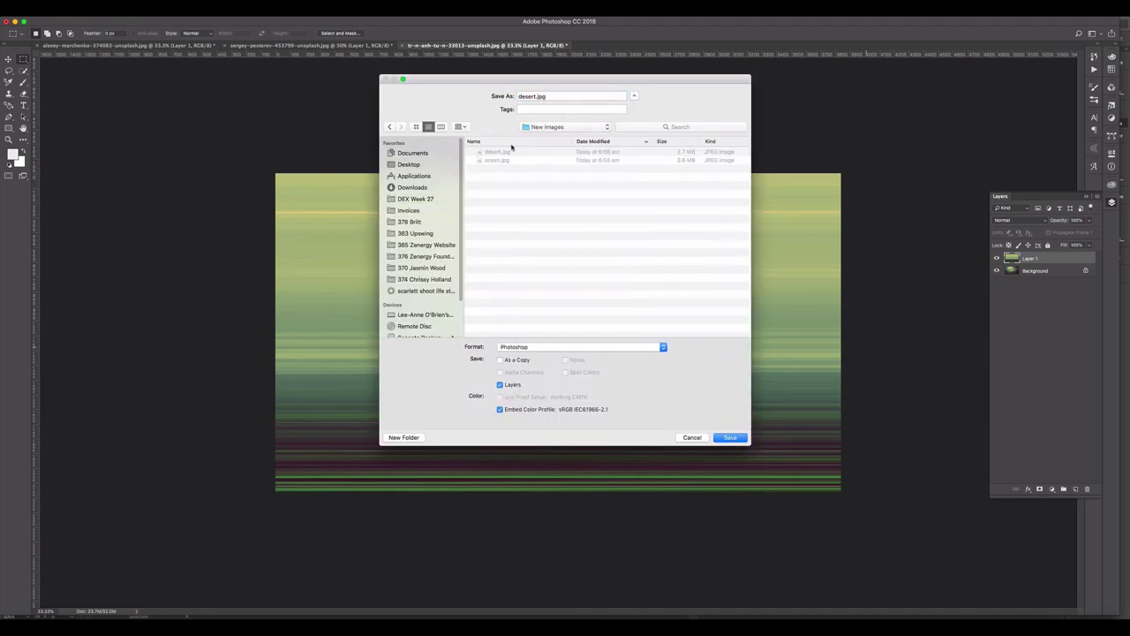
pyautogui.click(562, 347)
pyautogui.click(544, 399)
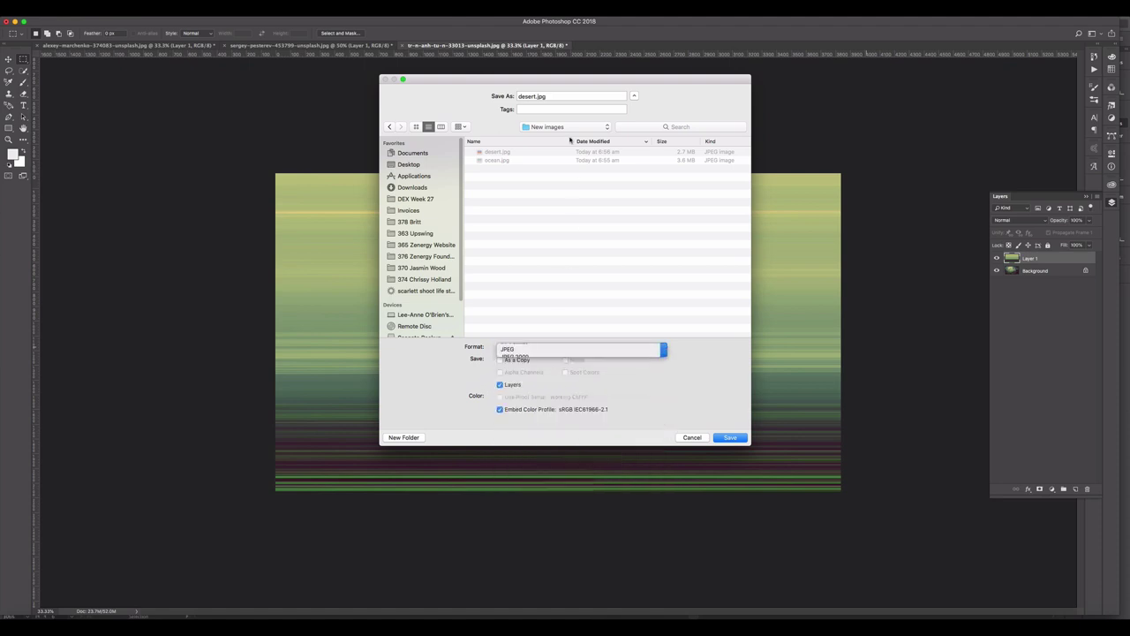
pyautogui.doubleClick(535, 96)
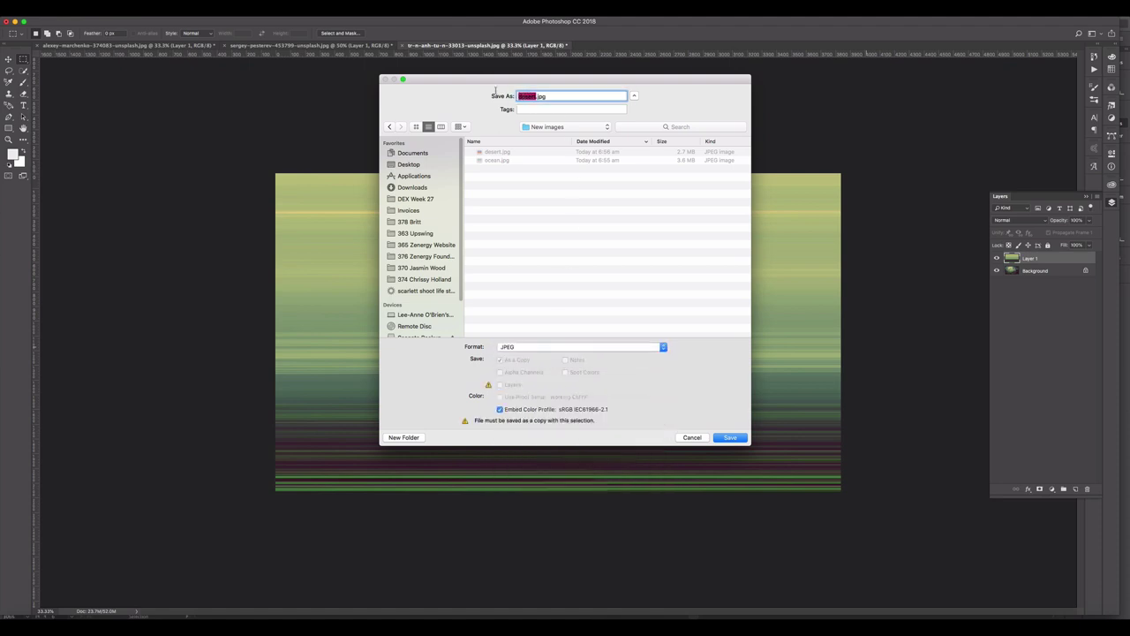
pyautogui.write('forest')
pyautogui.press('Return')
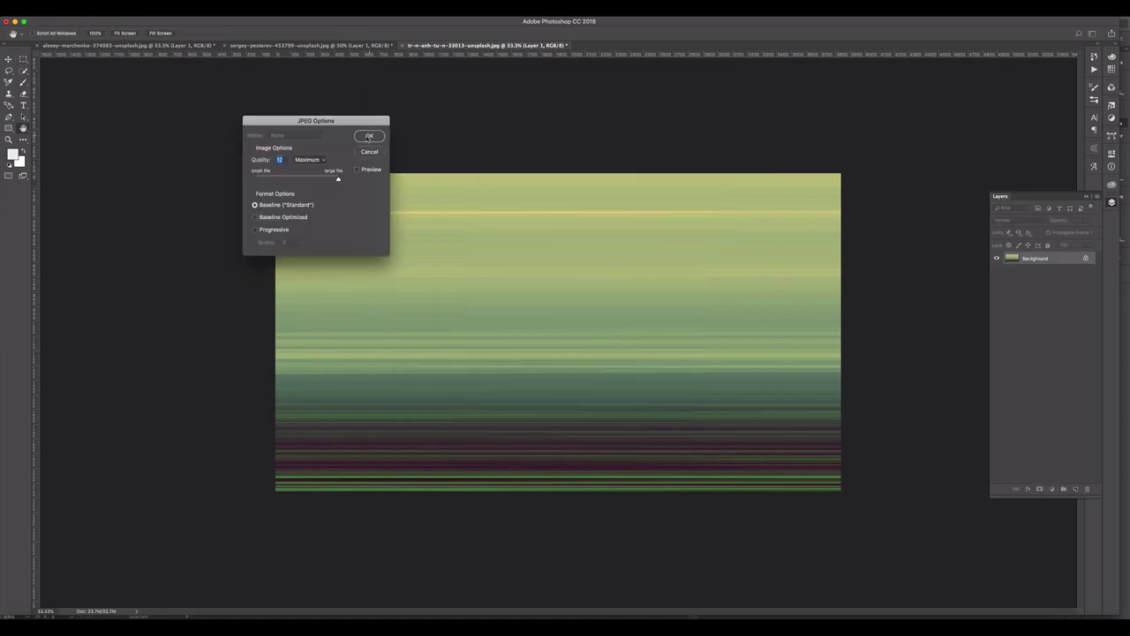
pyautogui.click(369, 137)
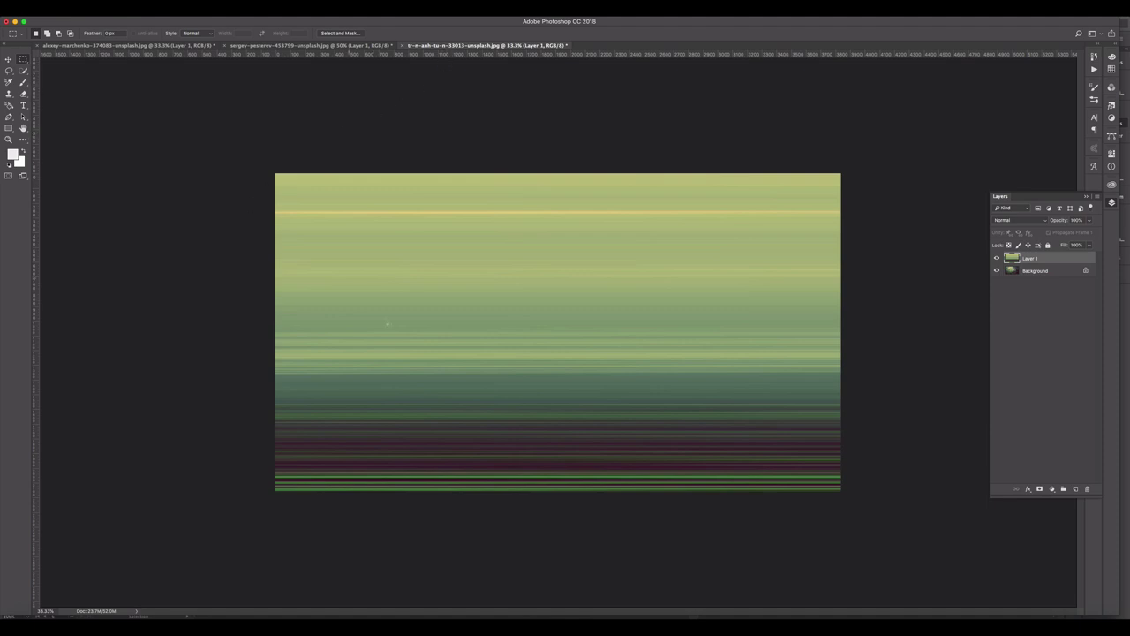
# Step: Switch to Environment_packaging.ai in Illustrator and examine the FOREST label's character settings and the OCEAN and DESERT artboards
pyautogui.press('super+Tab')
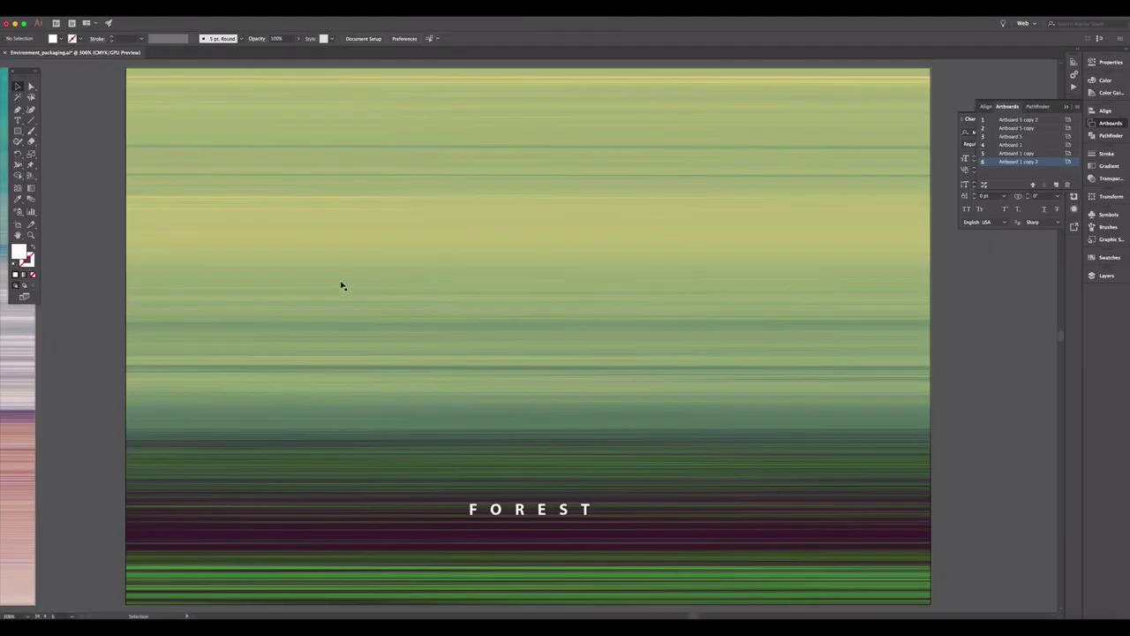
pyautogui.click(496, 521)
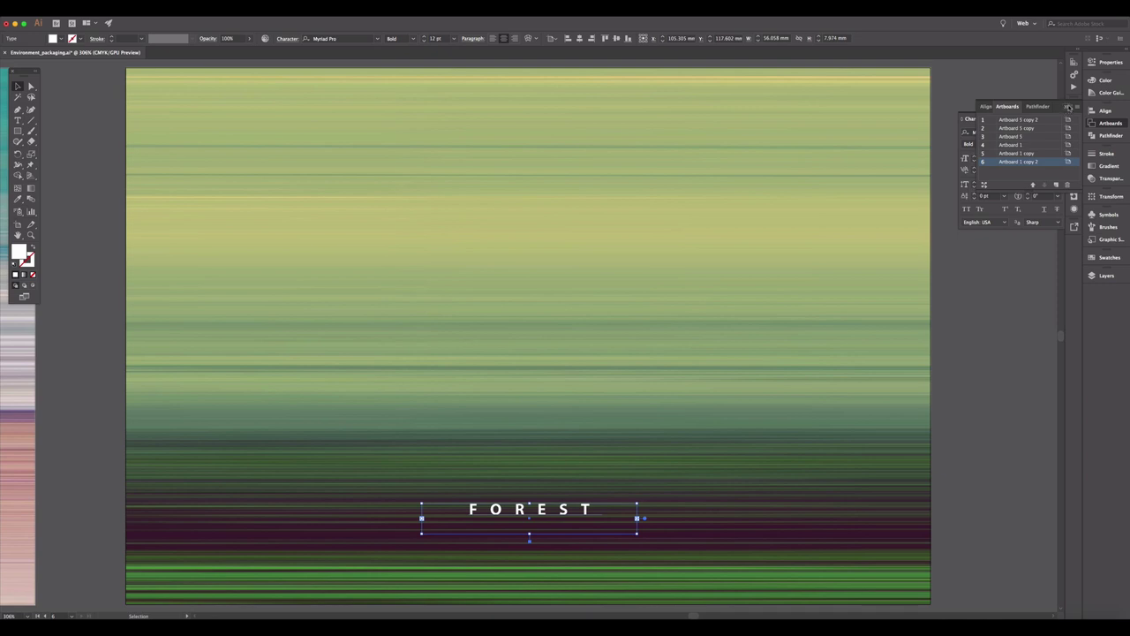
pyautogui.click(1067, 106)
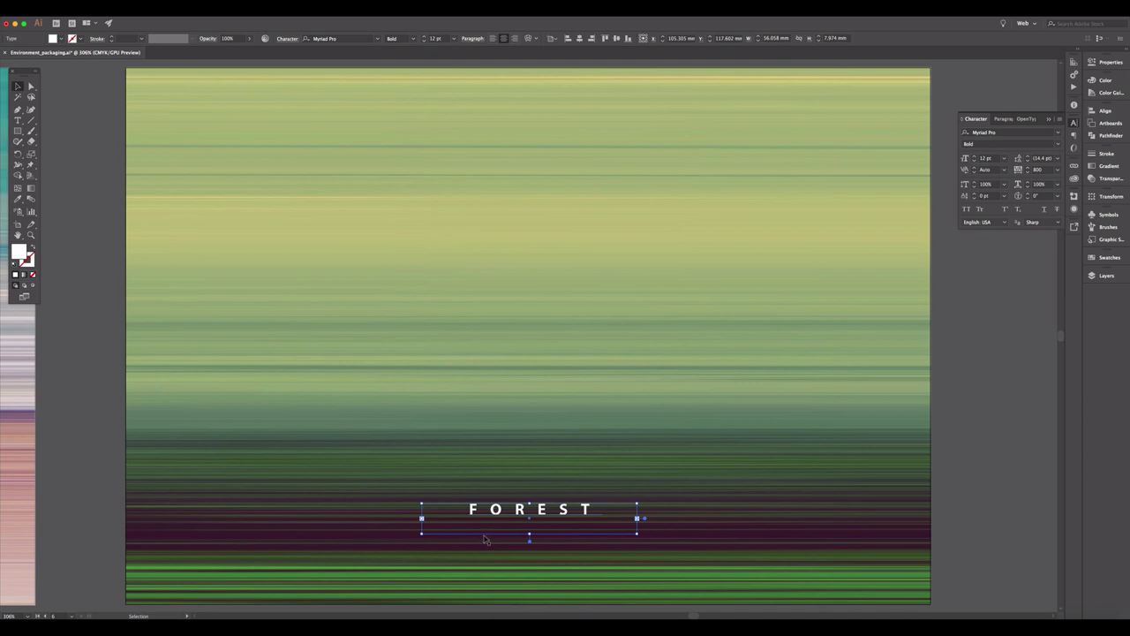
pyautogui.click(46, 615)
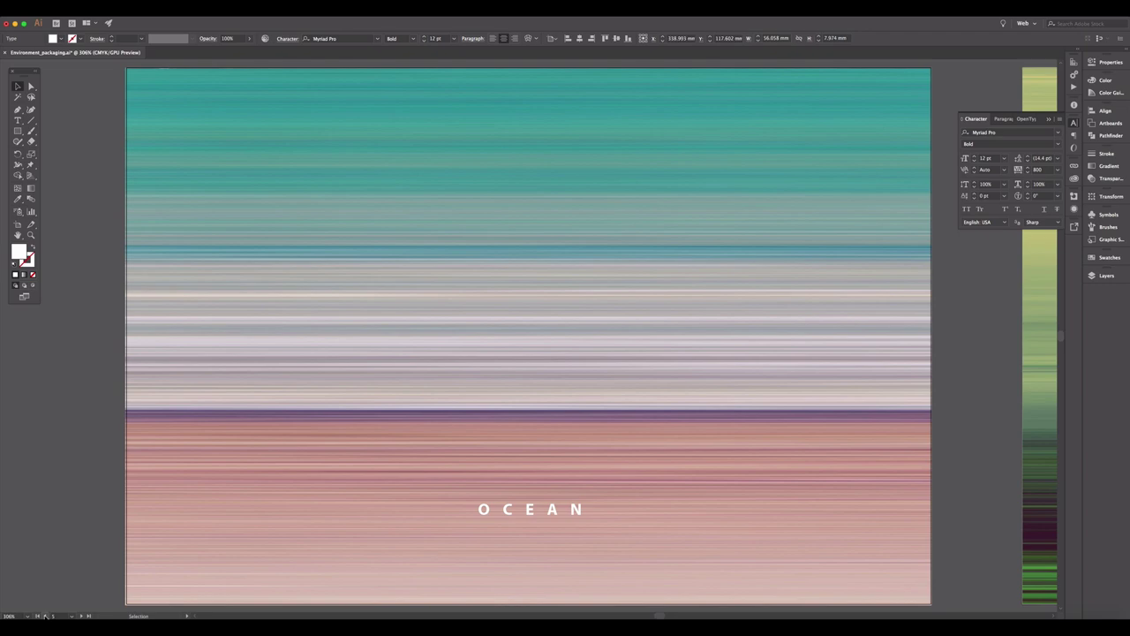
pyautogui.click(45, 615)
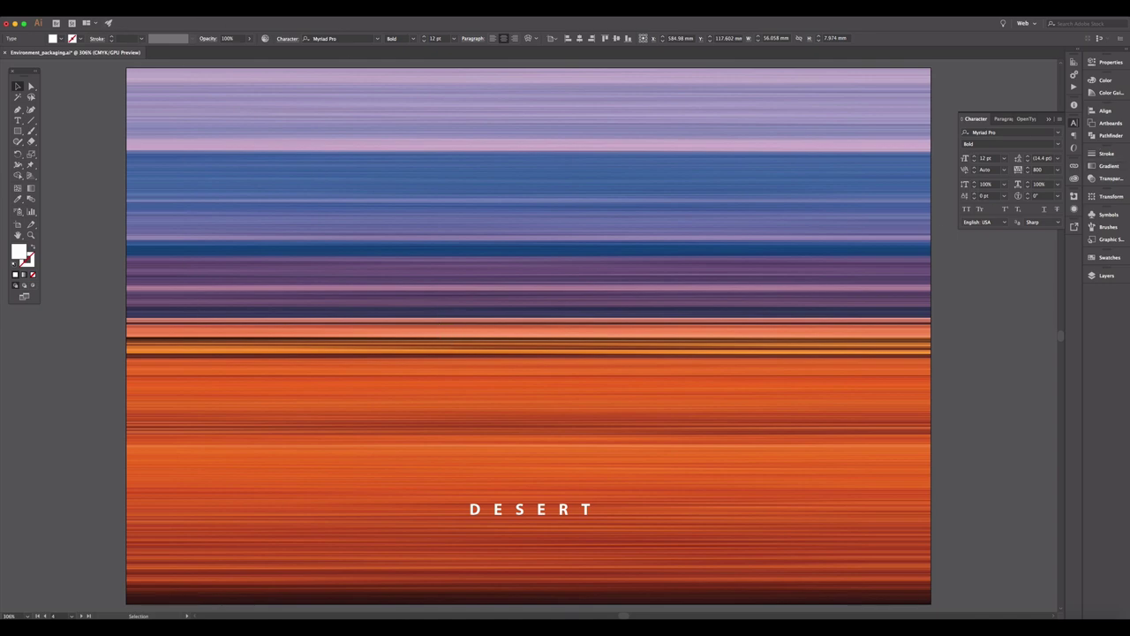
# Step: Set up an artboard export of Environment_packaging.jpg in JPEG format with range 4-6, and close it without exporting
pyautogui.click(84, 8)
pyautogui.moveTo(98, 155)
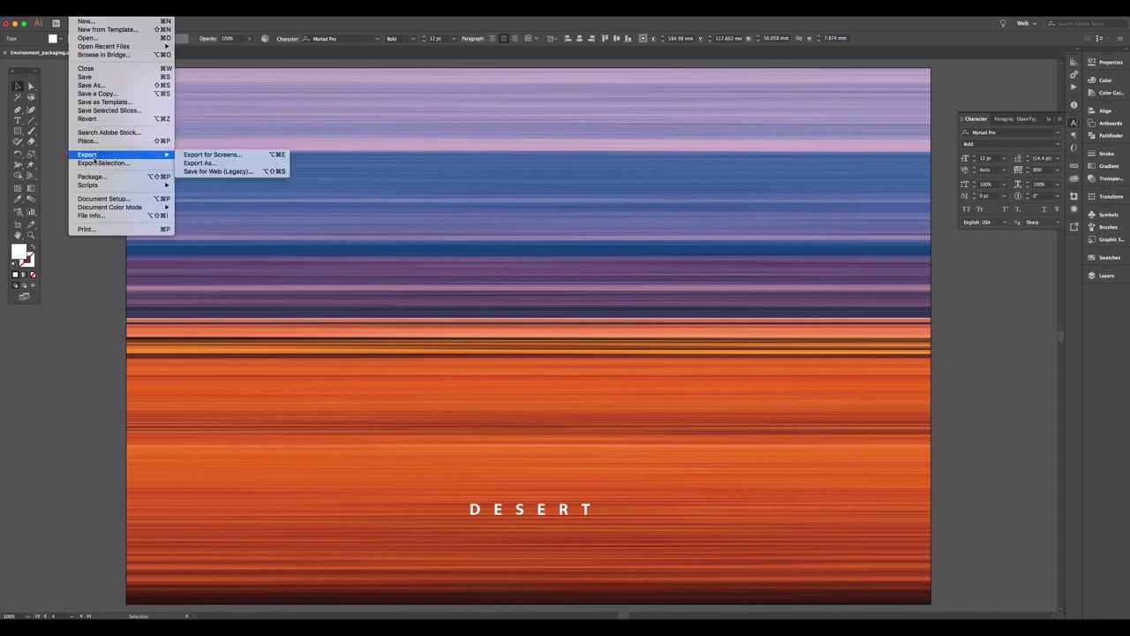
pyautogui.click(199, 164)
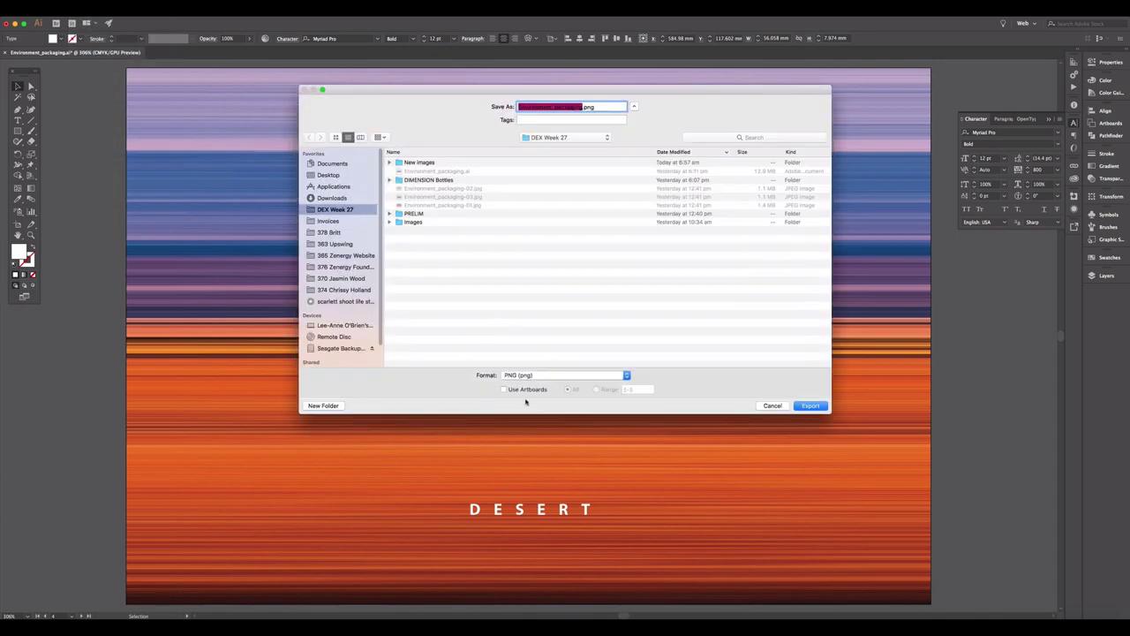
pyautogui.click(504, 389)
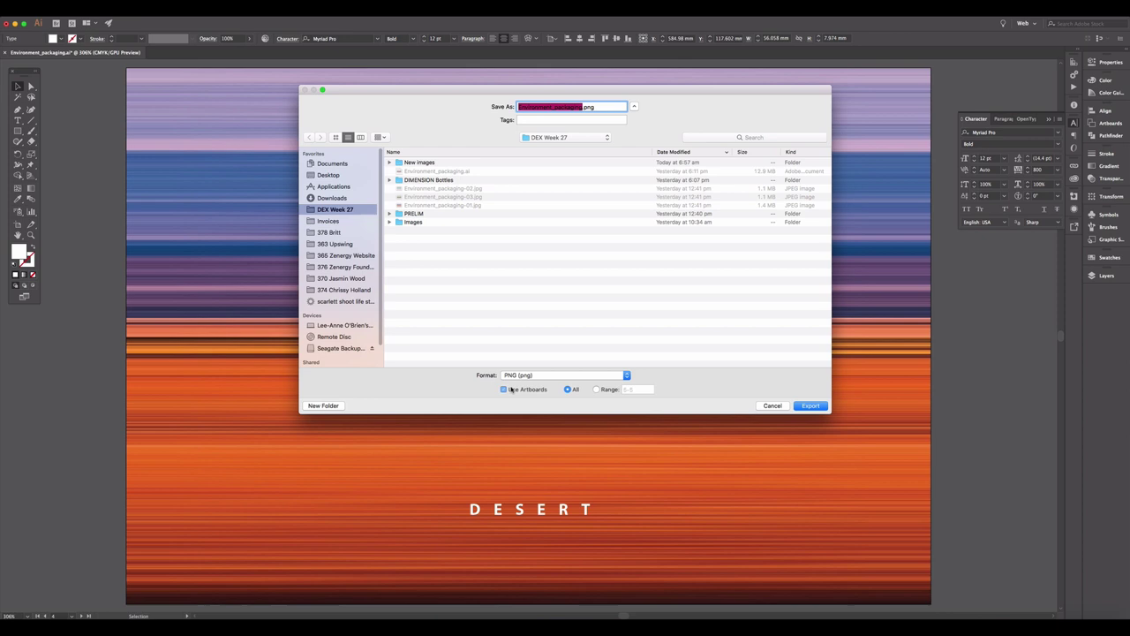
pyautogui.click(596, 389)
pyautogui.tripleClick(632, 389)
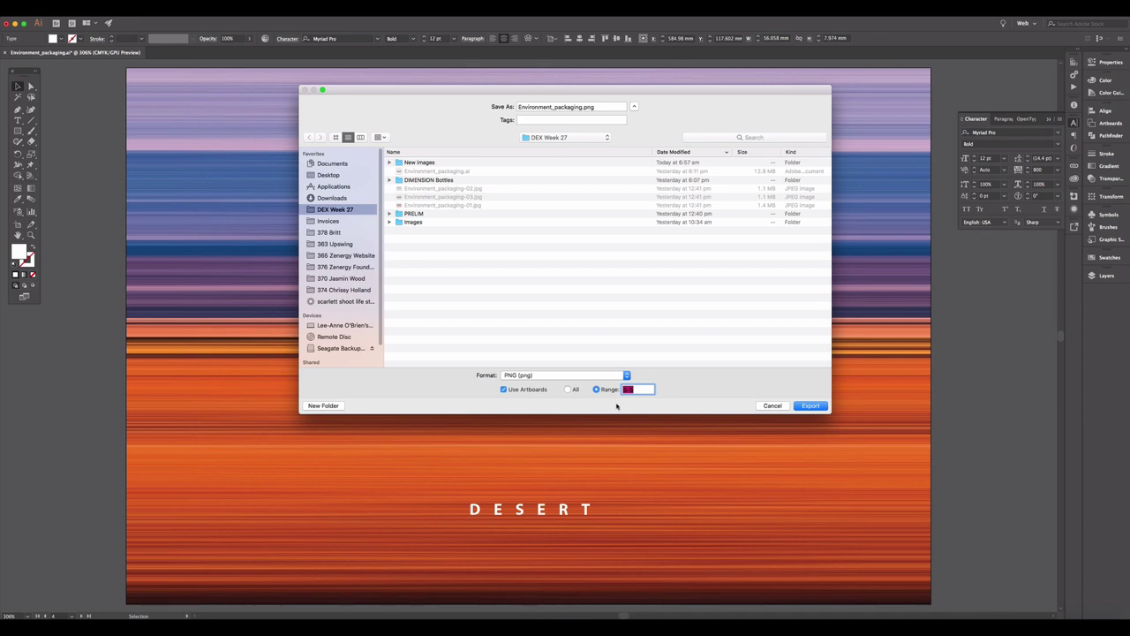
pyautogui.write('4-6')
pyautogui.click(565, 375)
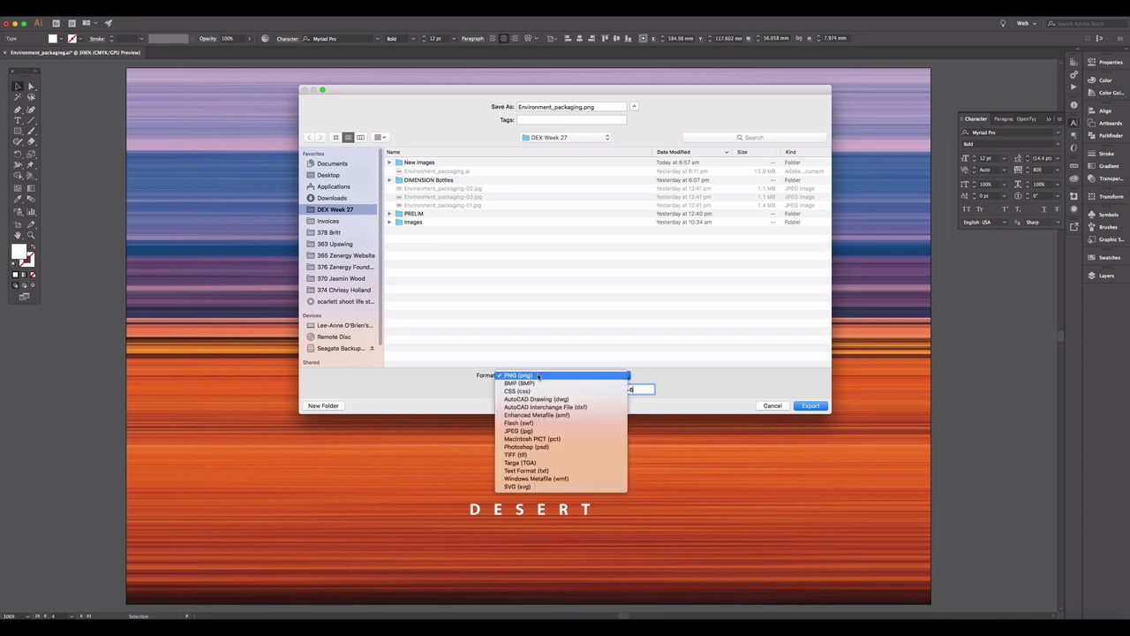
pyautogui.click(519, 431)
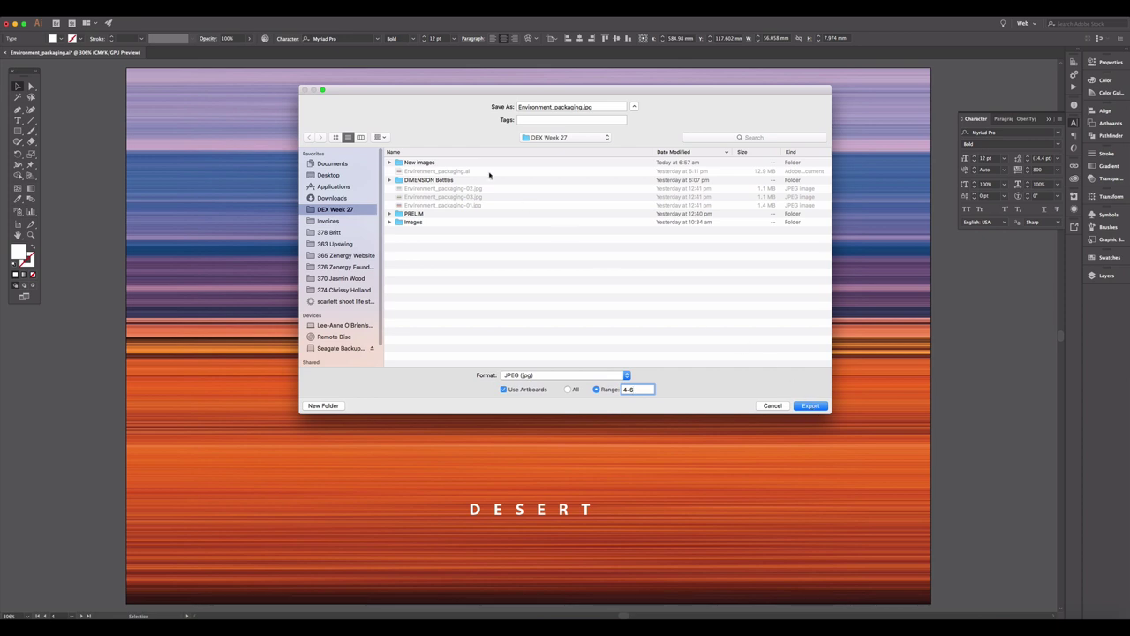
pyautogui.click(772, 405)
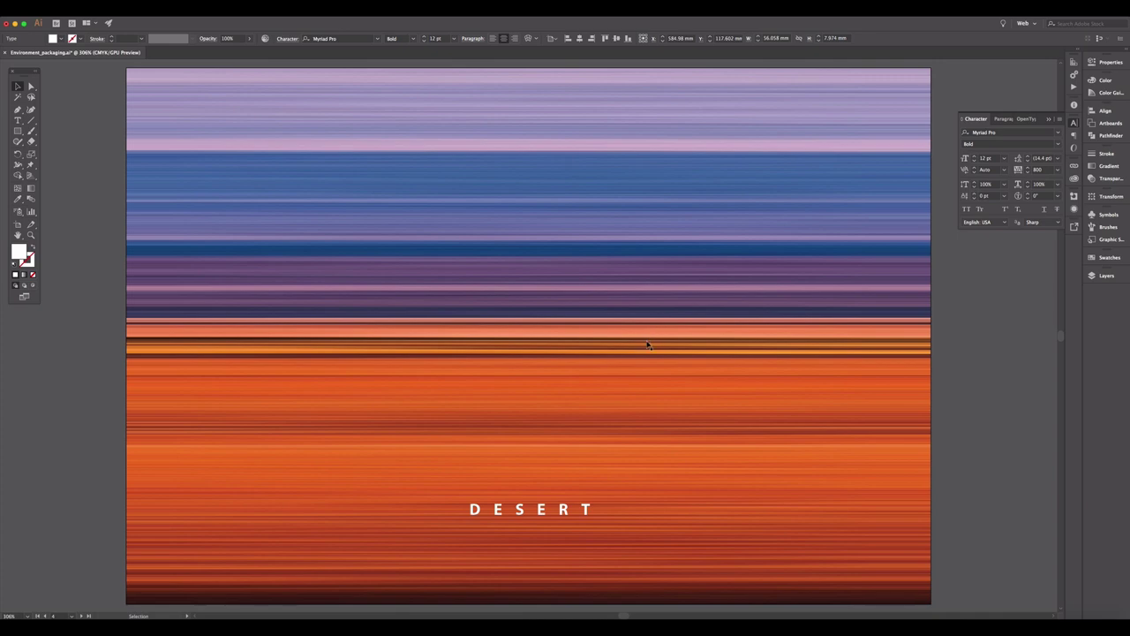
# Step: Switch to Adobe Dimension CC and create a new document
pyautogui.press('super+Tab')
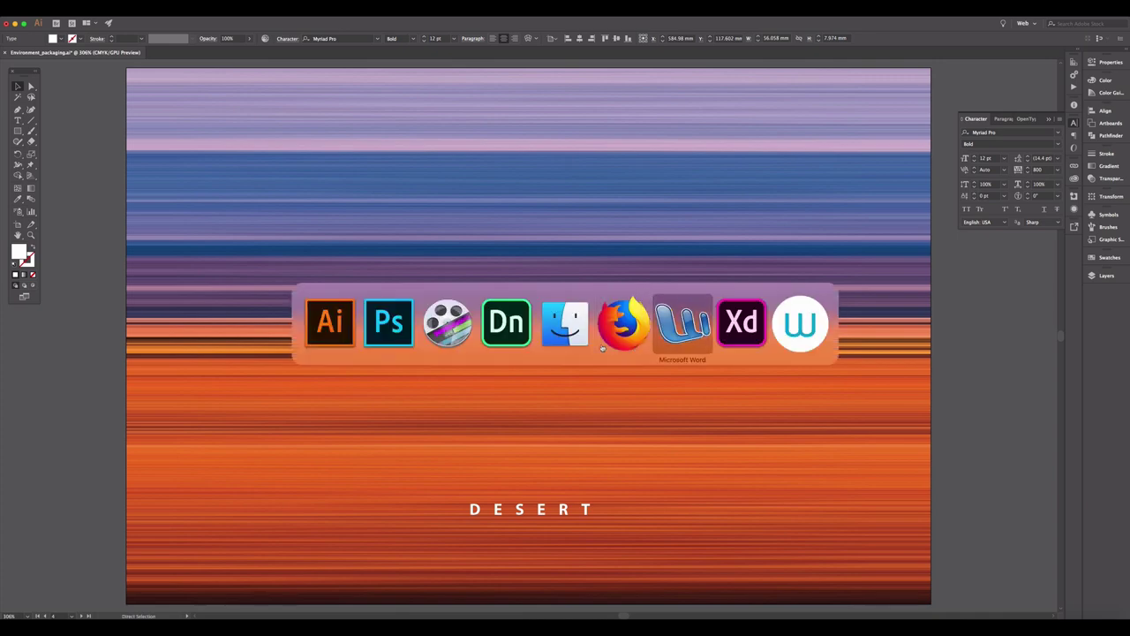
pyautogui.press('super+Tab')
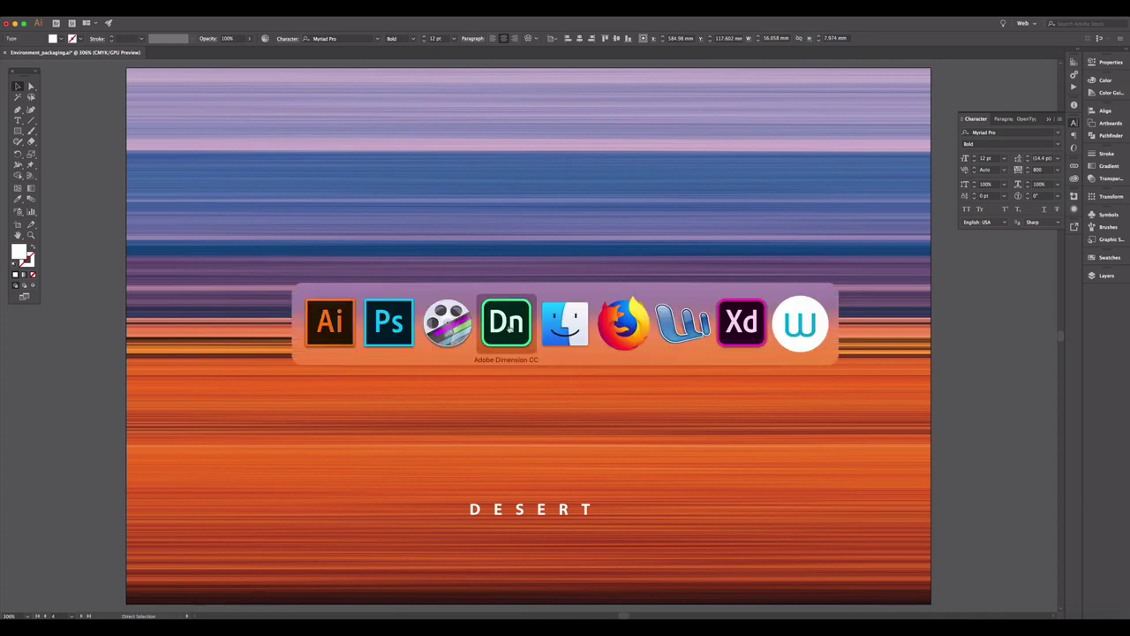
pyautogui.click(505, 325)
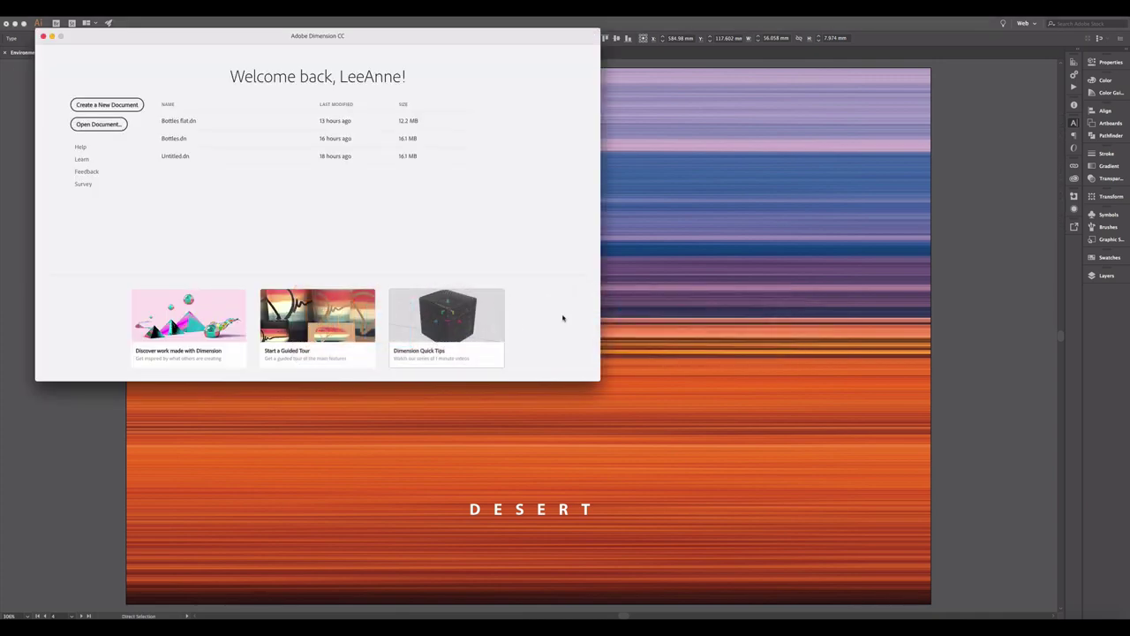
pyautogui.click(107, 107)
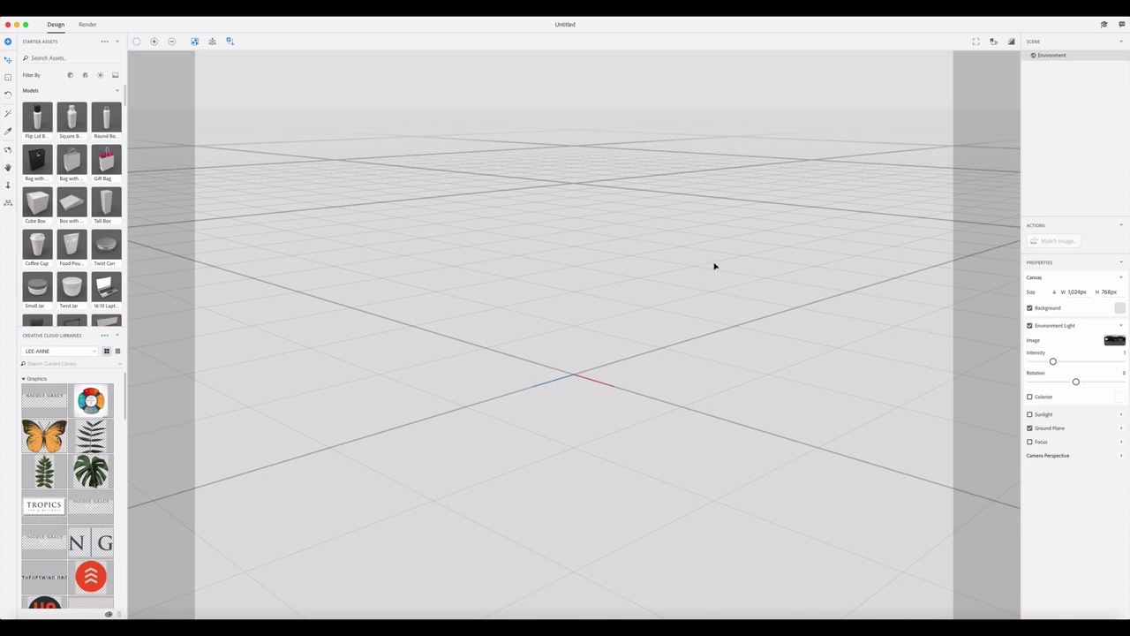
pyautogui.moveTo(448, 126); pyautogui.dragTo(705, 439)
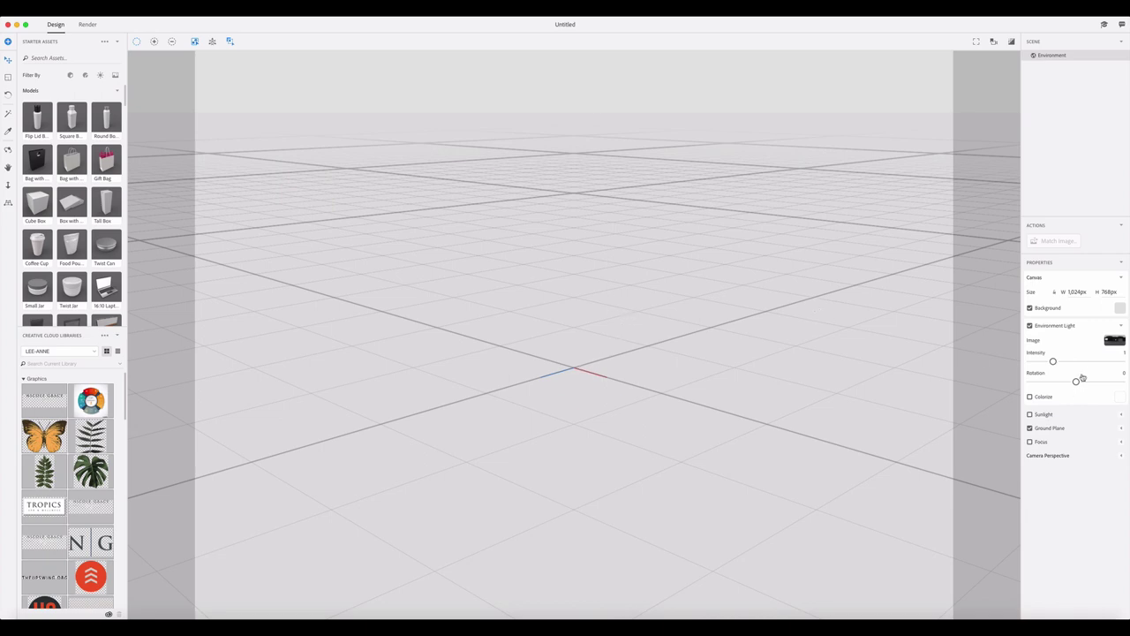
# Step: Set the scene's background color to a light turquoise, about RGB 148, 219, 227
pyautogui.click(1118, 310)
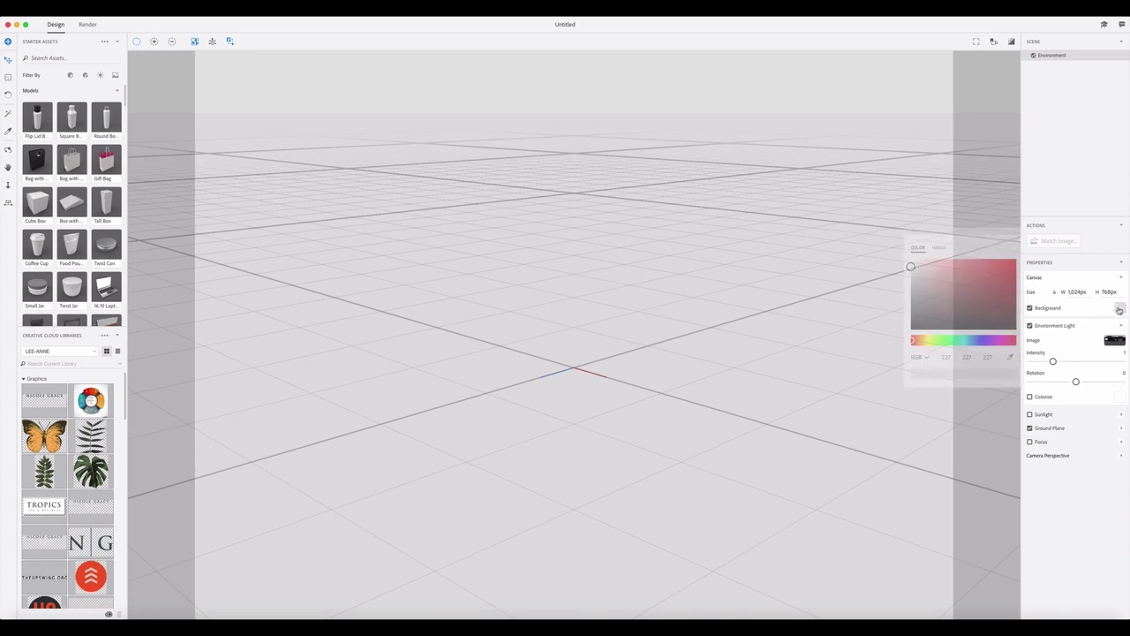
pyautogui.click(966, 341)
pyautogui.moveTo(946, 292); pyautogui.dragTo(947, 266)
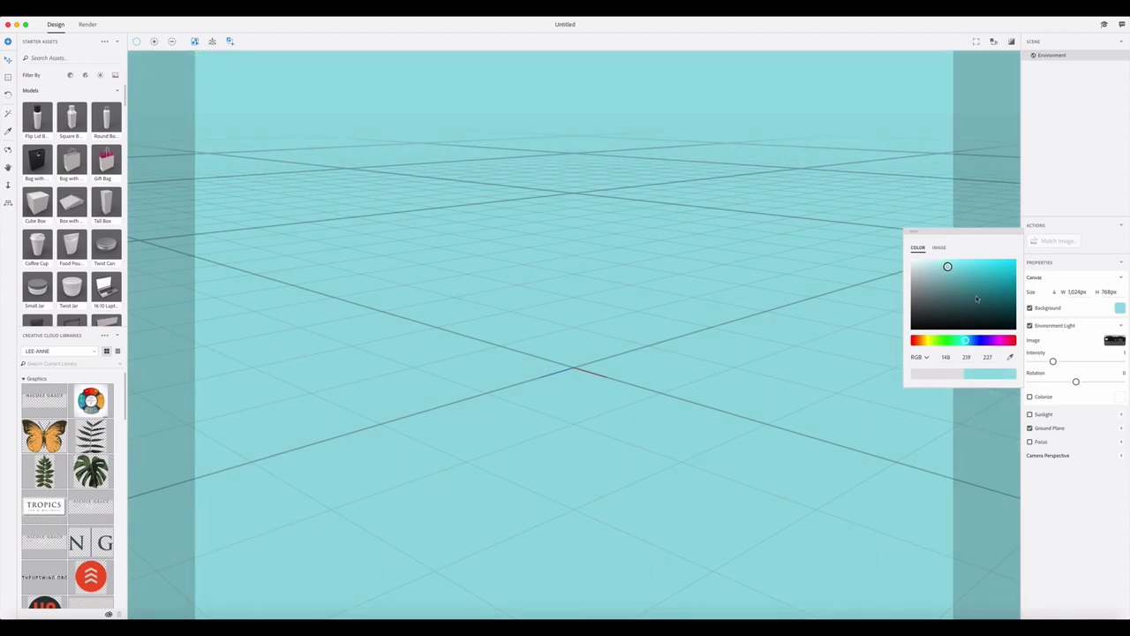
pyautogui.click(980, 206)
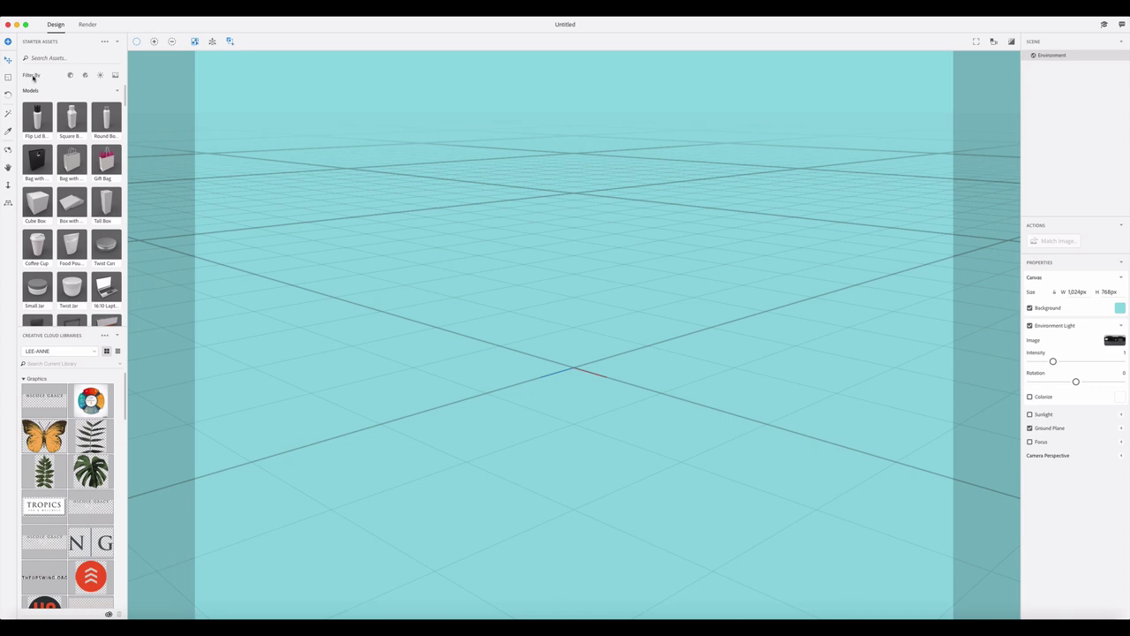
# Step: Browse the starter materials, lights and images, and collapse the Graphics group of the Creative Cloud library
pyautogui.click(86, 77)
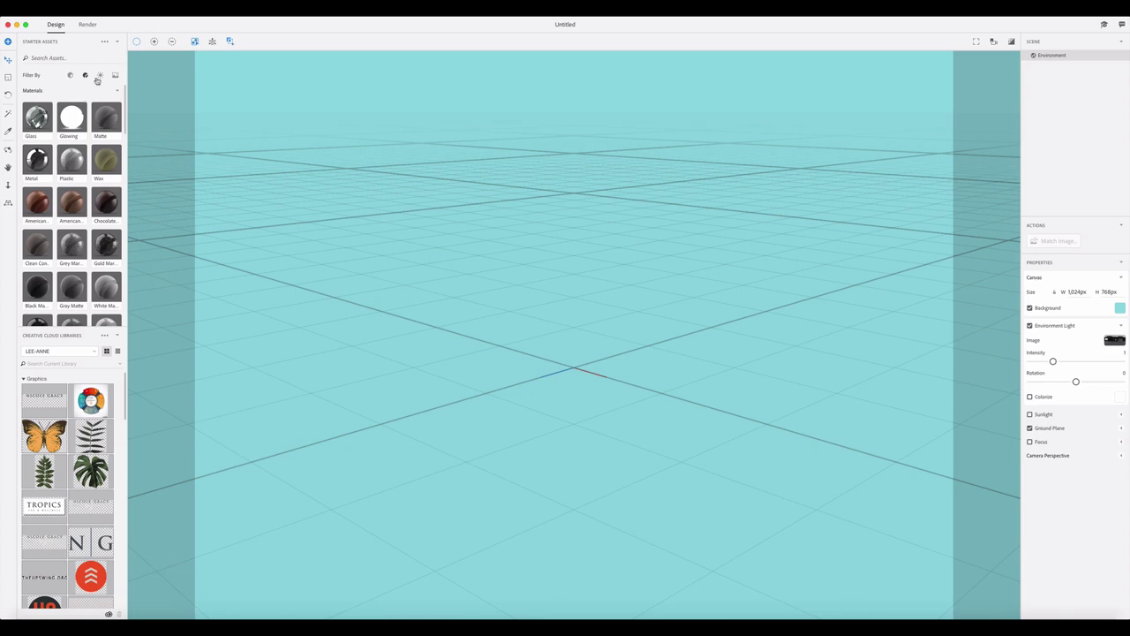
pyautogui.click(100, 76)
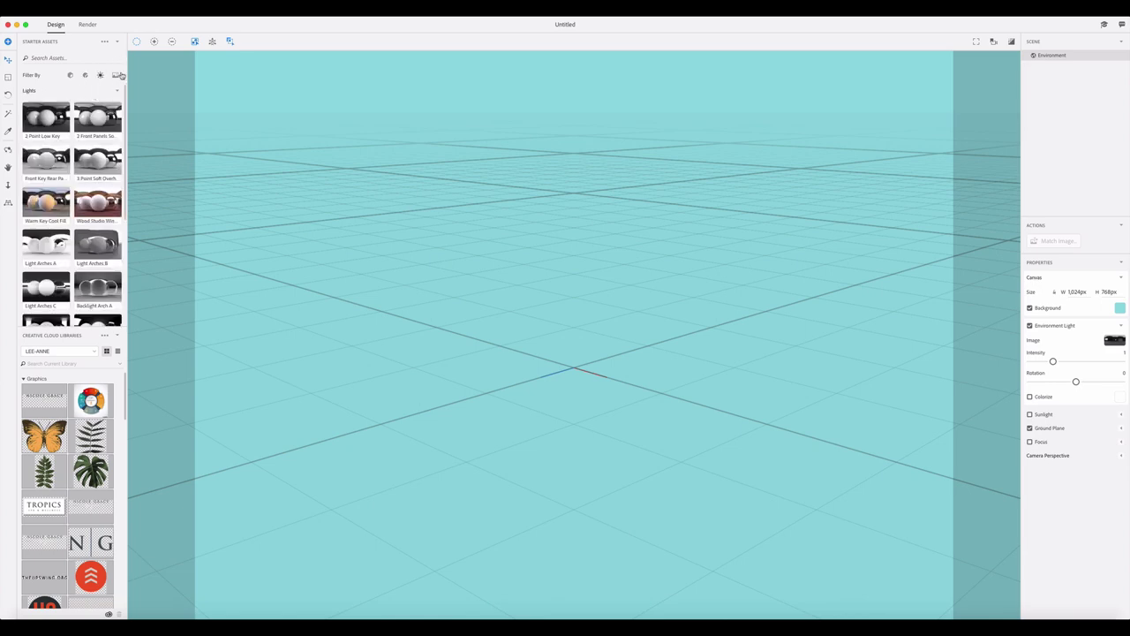
pyautogui.click(114, 76)
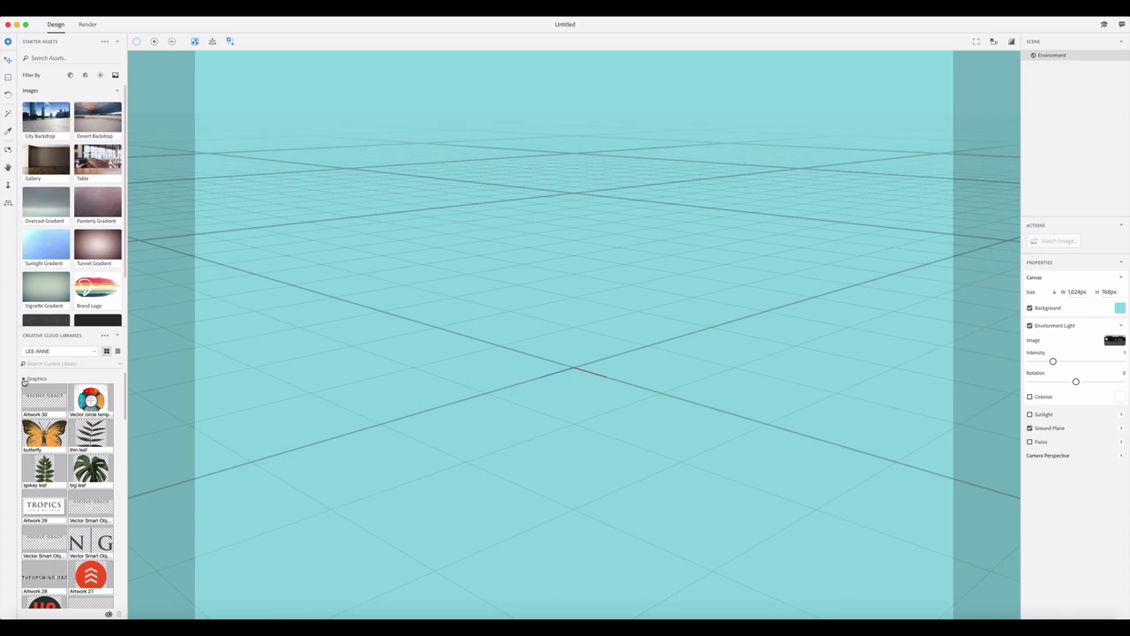
pyautogui.click(24, 380)
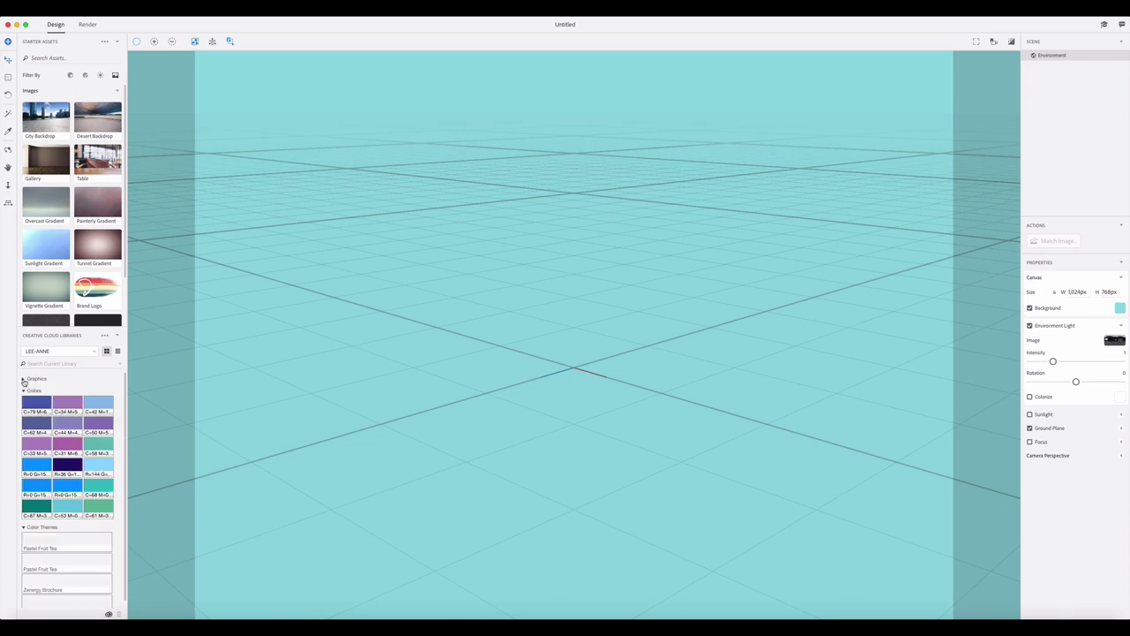
# Step: Add the Round Bottle starter model to the scene and move it to about X 11.8, Z 14.8 on the ground plane
pyautogui.click(70, 75)
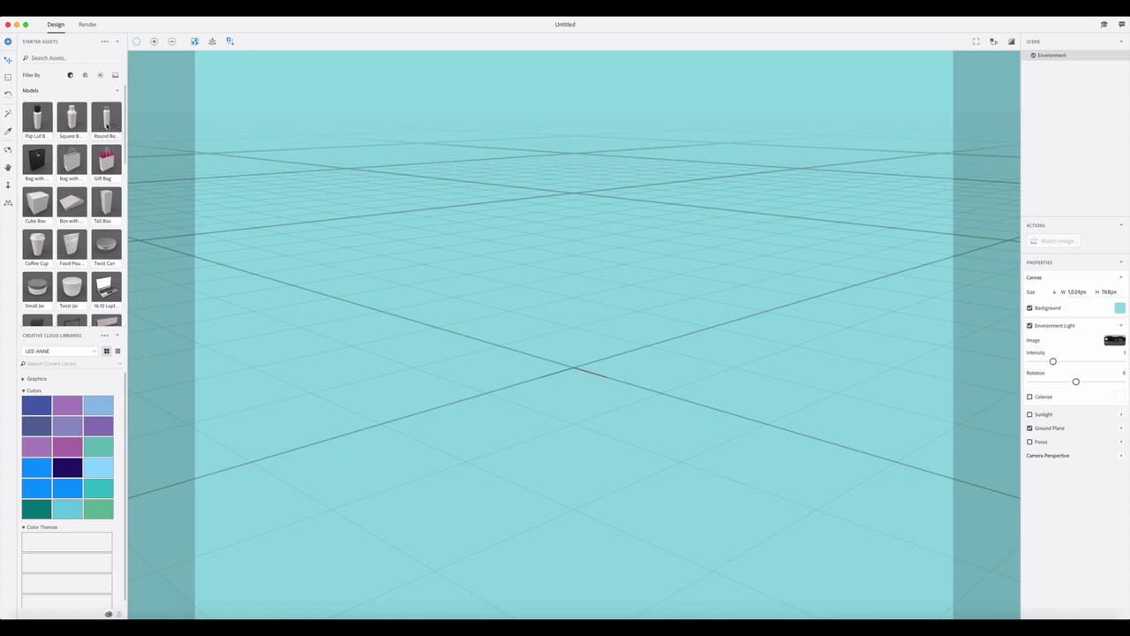
pyautogui.moveTo(106, 122)
pyautogui.mouseDown()
pyautogui.moveTo(144, 172)
pyautogui.moveTo(527, 327)
pyautogui.moveTo(539, 322)
pyautogui.mouseUp()
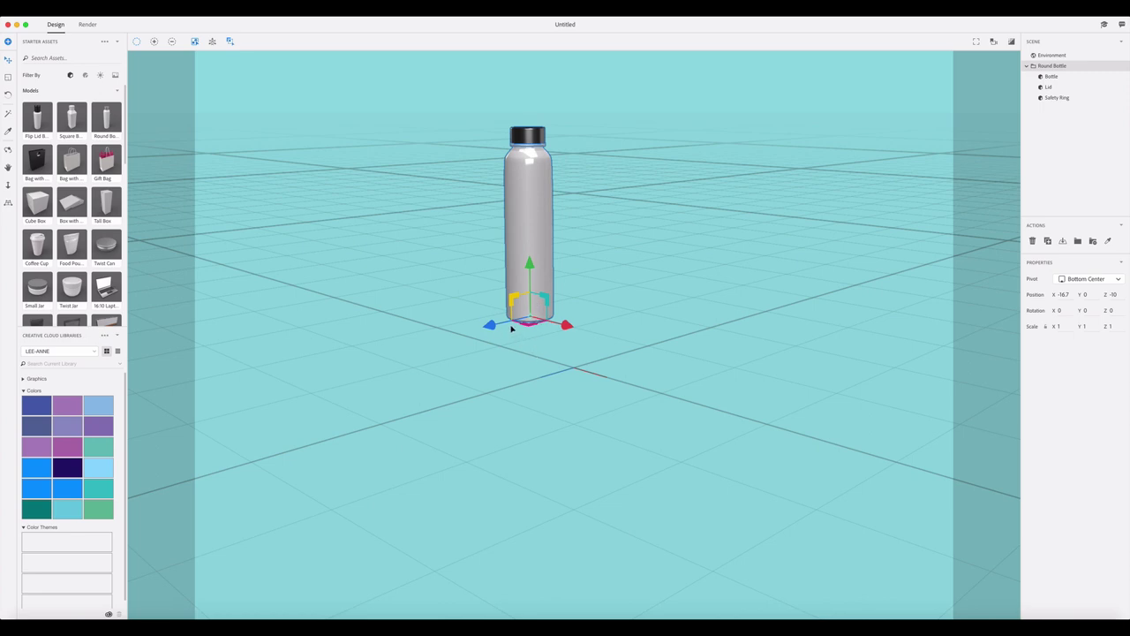
pyautogui.moveTo(493, 326); pyautogui.dragTo(431, 347)
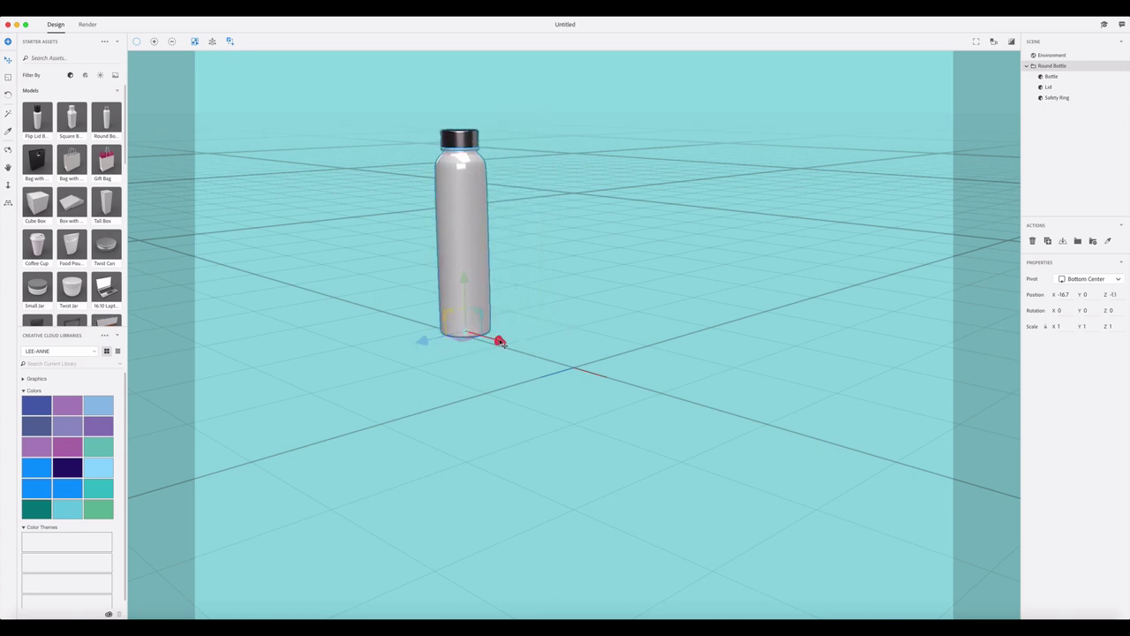
pyautogui.moveTo(500, 343); pyautogui.dragTo(607, 404)
pyautogui.moveTo(585, 274); pyautogui.dragTo(553, 330)
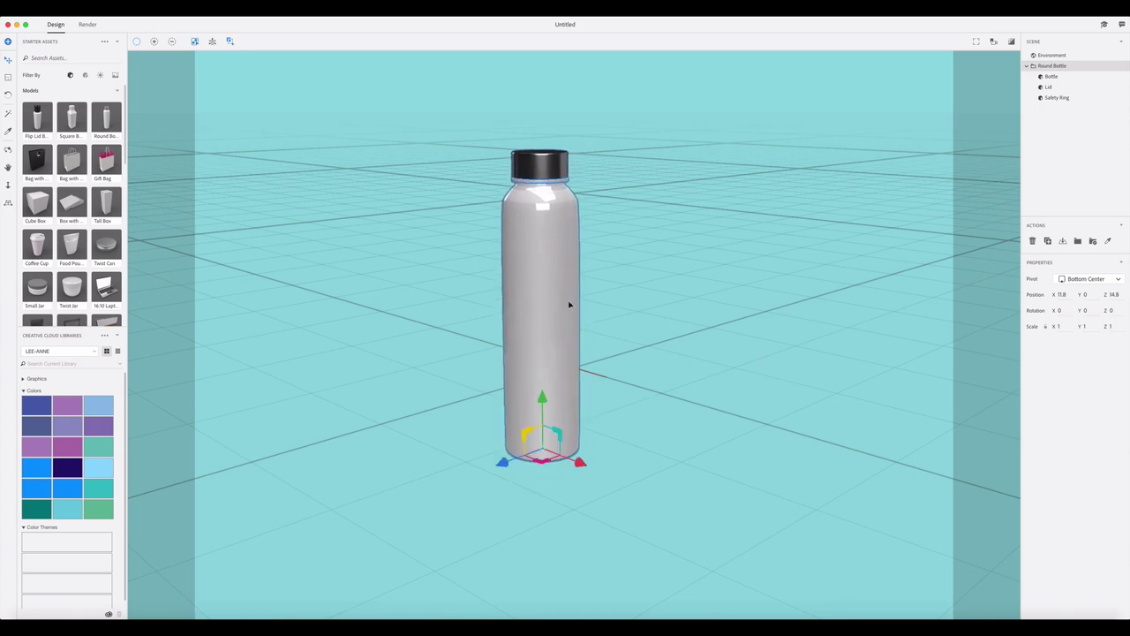
# Step: Scale the round bottle down to about 0.7 on all axes and set its Y scale to 1
pyautogui.click(8, 77)
pyautogui.moveTo(578, 462)
pyautogui.mouseDown()
pyautogui.moveTo(598, 477)
pyautogui.moveTo(577, 459)
pyautogui.mouseUp()
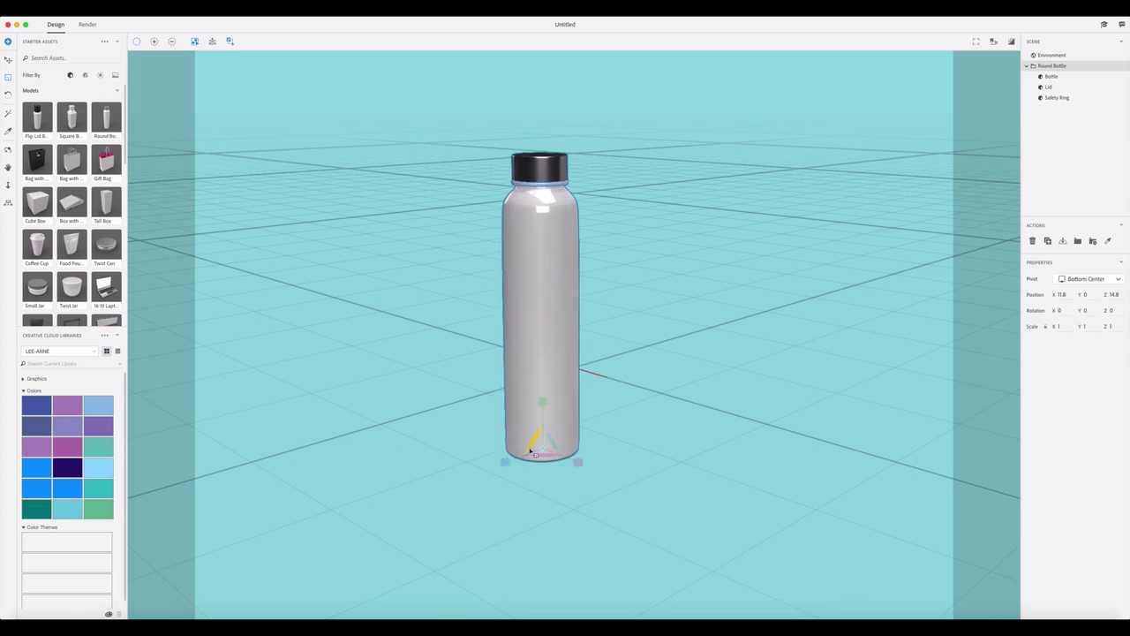
pyautogui.moveTo(545, 399); pyautogui.dragTo(542, 428)
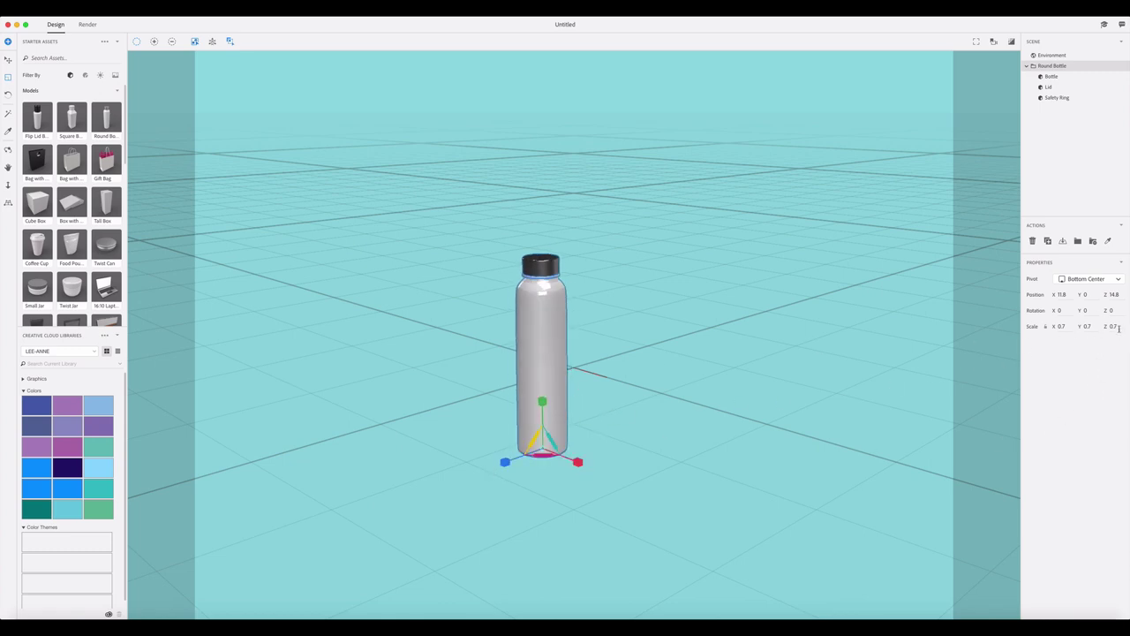
pyautogui.click(1058, 326)
pyautogui.moveTo(1065, 327); pyautogui.dragTo(1091, 326)
pyautogui.press('BackSpace')
pyautogui.press('Return')
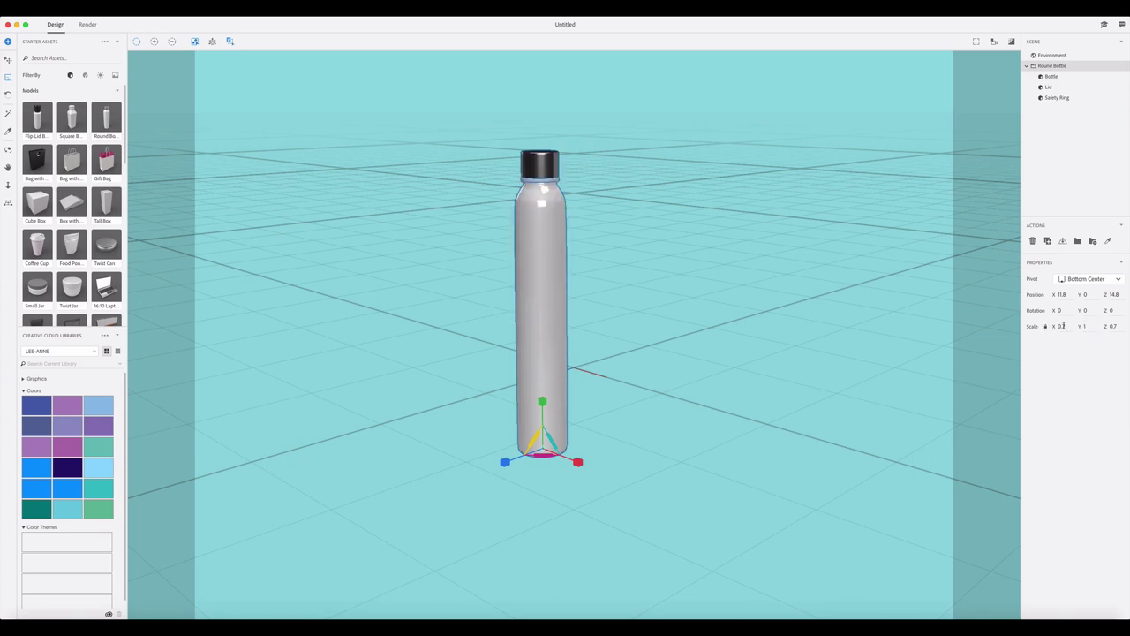
# Step: Try setting the bottle's X scale to 1 with the scale proportions linked, and set its Y scale back to 1
pyautogui.doubleClick(1062, 326)
pyautogui.write('1')
pyautogui.press('Return')
pyautogui.click(1114, 327)
pyautogui.click(1086, 325)
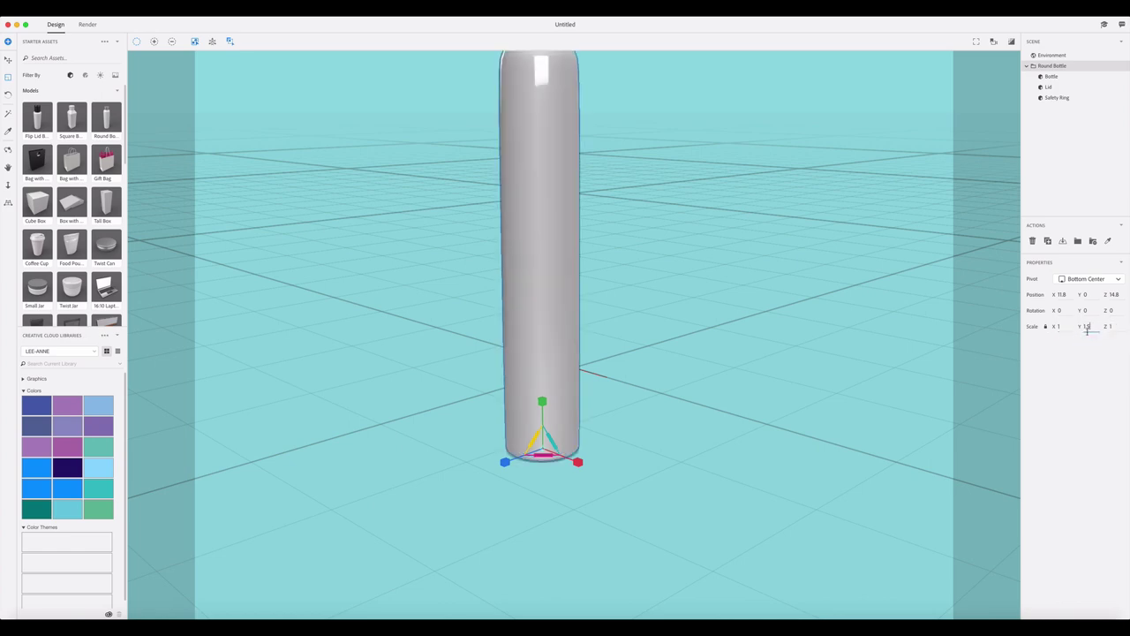
pyautogui.write('1')
pyautogui.press('Return')
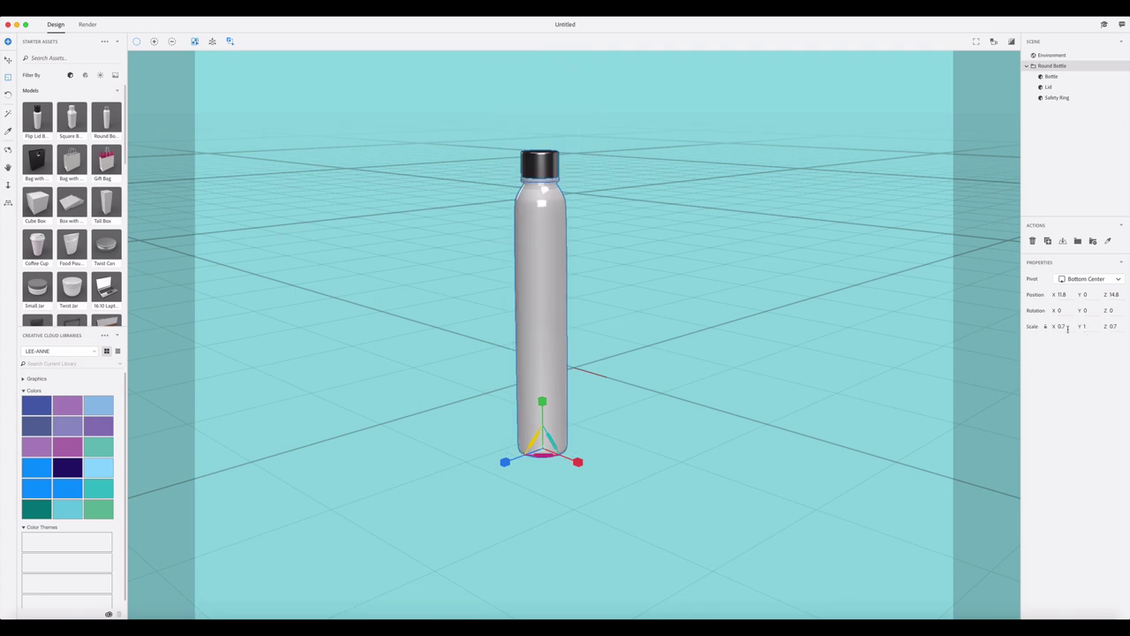
# Step: Set the bottle's X and Z scale to 1 with the scale proportions unlinked
pyautogui.click(1062, 326)
pyautogui.write('1')
pyautogui.press('Return')
pyautogui.click(1113, 325)
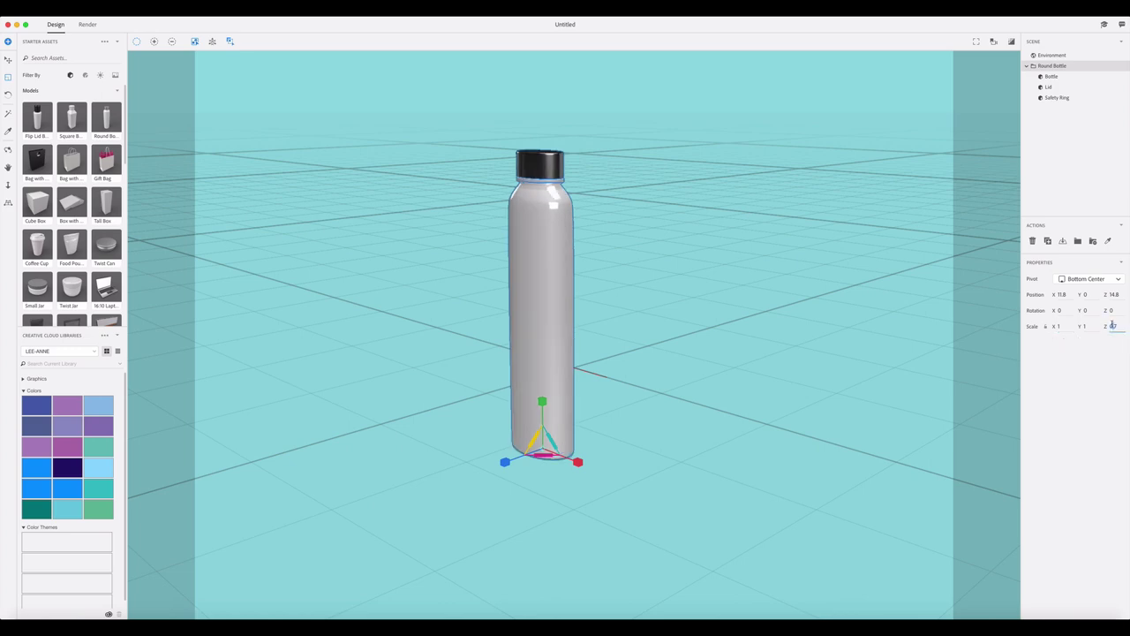
pyautogui.write('1')
pyautogui.press('Return')
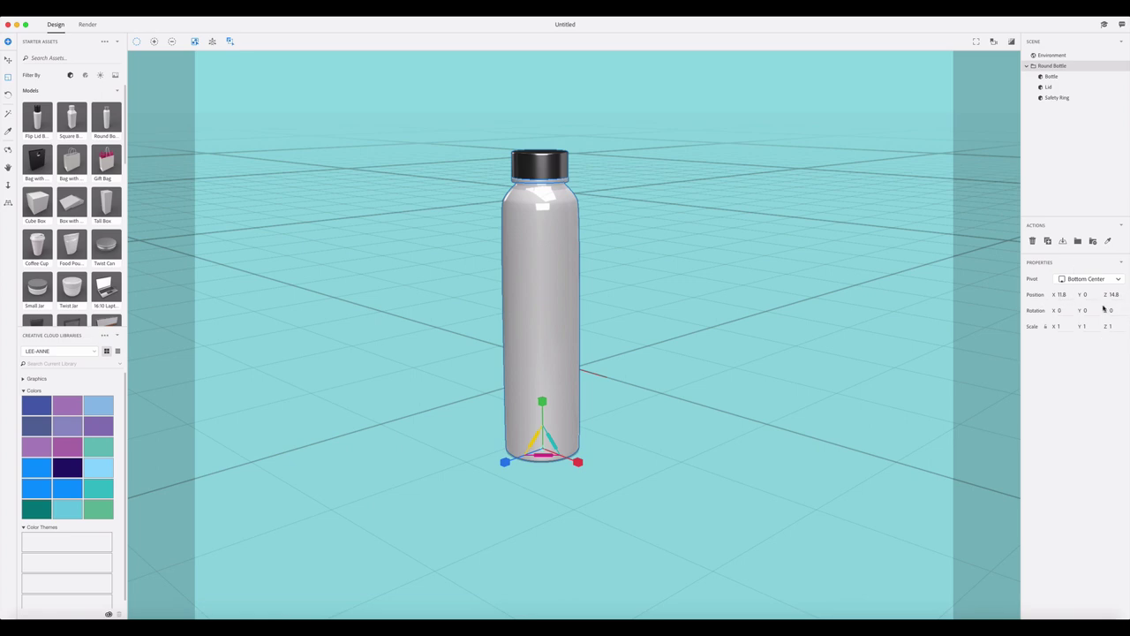
# Step: Orbit, pan and dolly the camera to frame the bottle closer and at a slight angle
pyautogui.click(8, 94)
pyautogui.moveTo(253, 133); pyautogui.dragTo(681, 371)
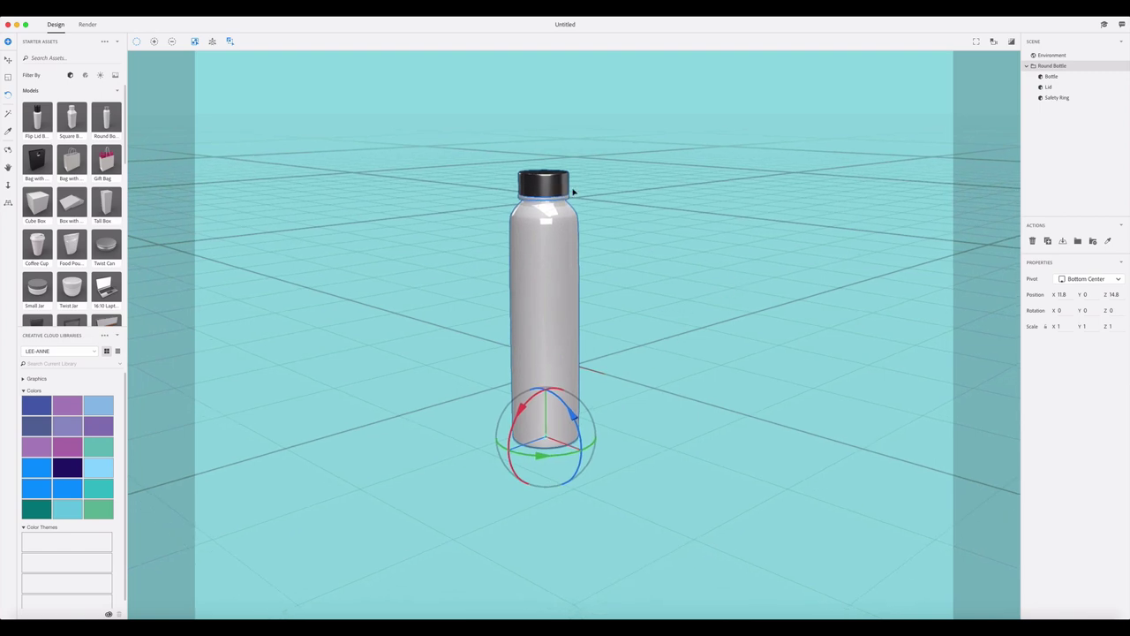
pyautogui.click(8, 149)
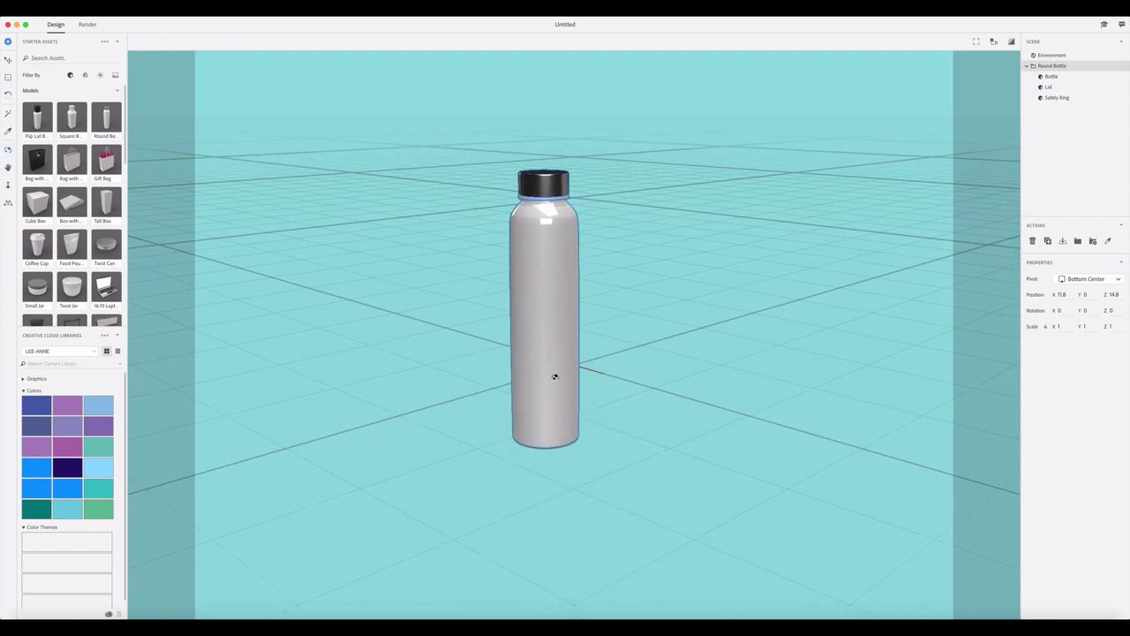
pyautogui.moveTo(554, 378)
pyautogui.mouseDown()
pyautogui.moveTo(507, 384)
pyautogui.moveTo(575, 379)
pyautogui.moveTo(580, 348)
pyautogui.moveTo(556, 360)
pyautogui.moveTo(547, 394)
pyautogui.moveTo(574, 373)
pyautogui.mouseUp()
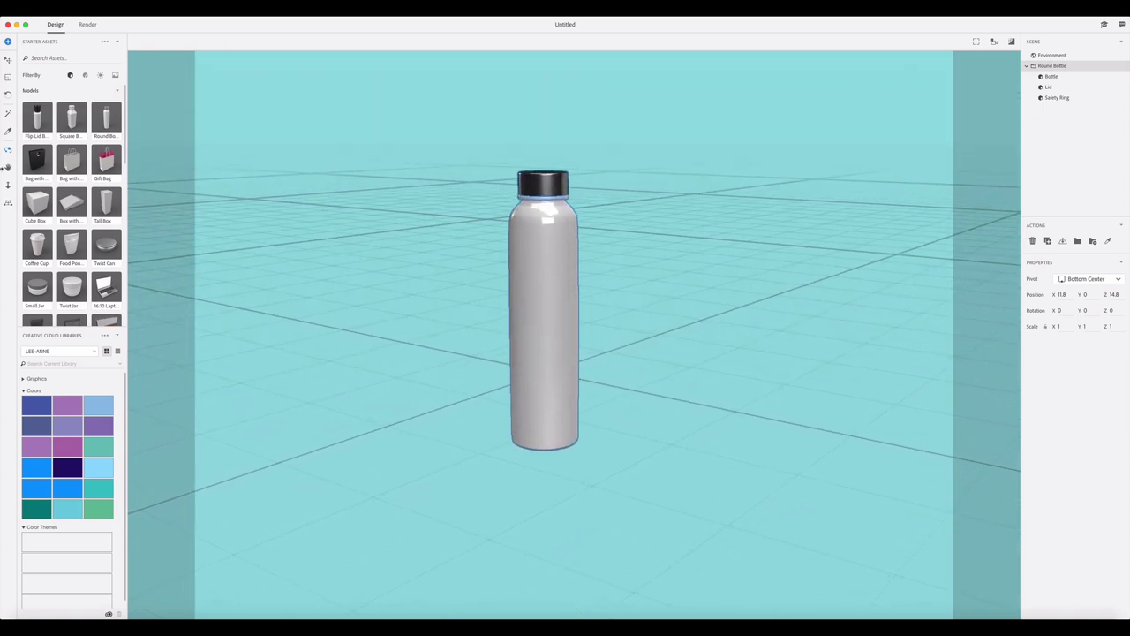
pyautogui.click(7, 168)
pyautogui.moveTo(495, 353)
pyautogui.mouseDown()
pyautogui.moveTo(506, 388)
pyautogui.moveTo(506, 318)
pyautogui.moveTo(474, 419)
pyautogui.moveTo(484, 356)
pyautogui.mouseUp()
pyautogui.click(8, 185)
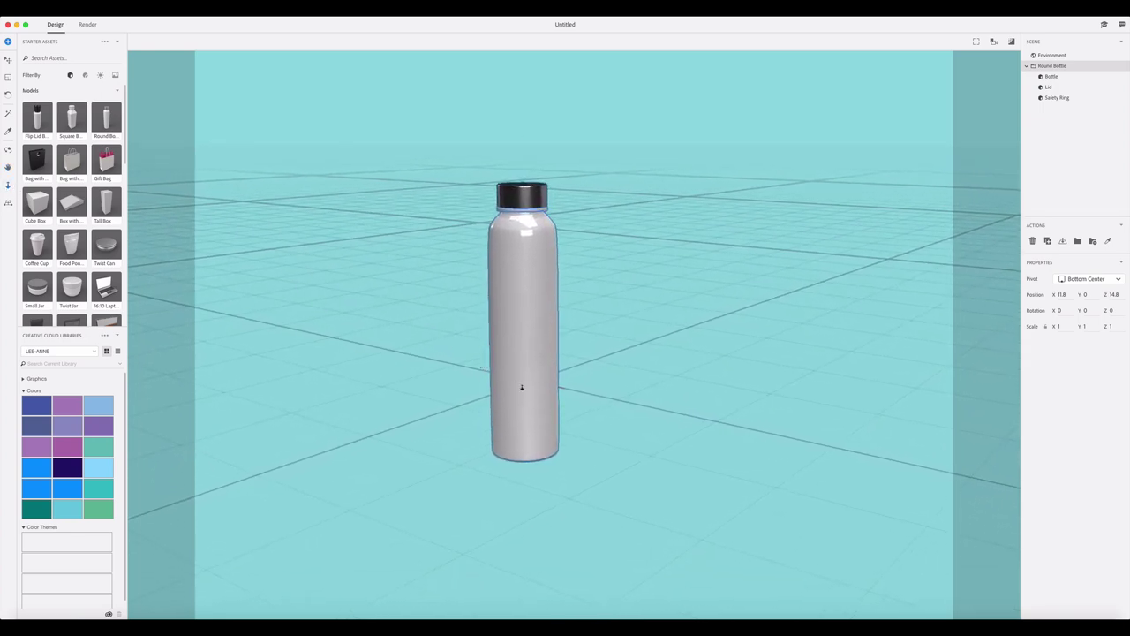
pyautogui.moveTo(517, 391); pyautogui.dragTo(546, 309)
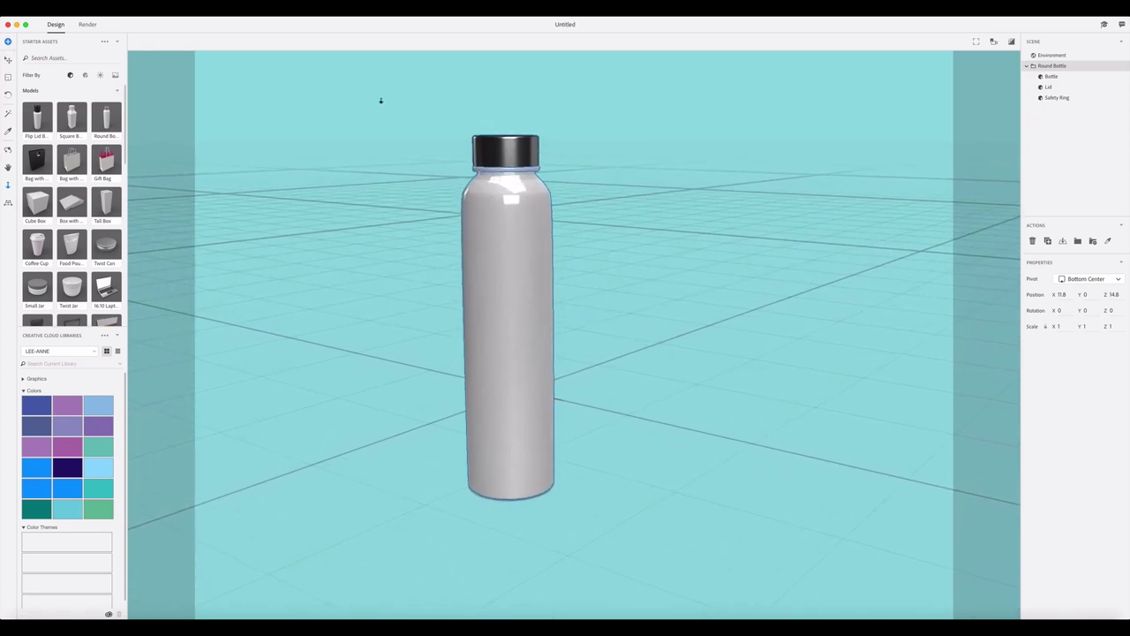
# Step: Display the scene Environment's canvas and light properties
pyautogui.click(1064, 55)
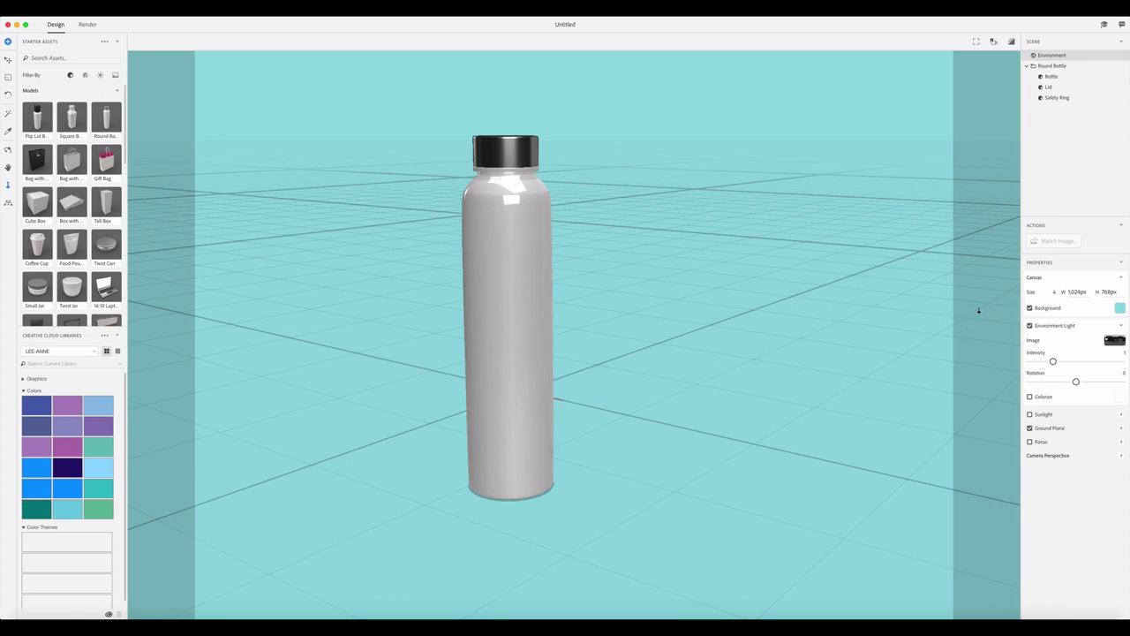
pyautogui.middleClick(528, 272)
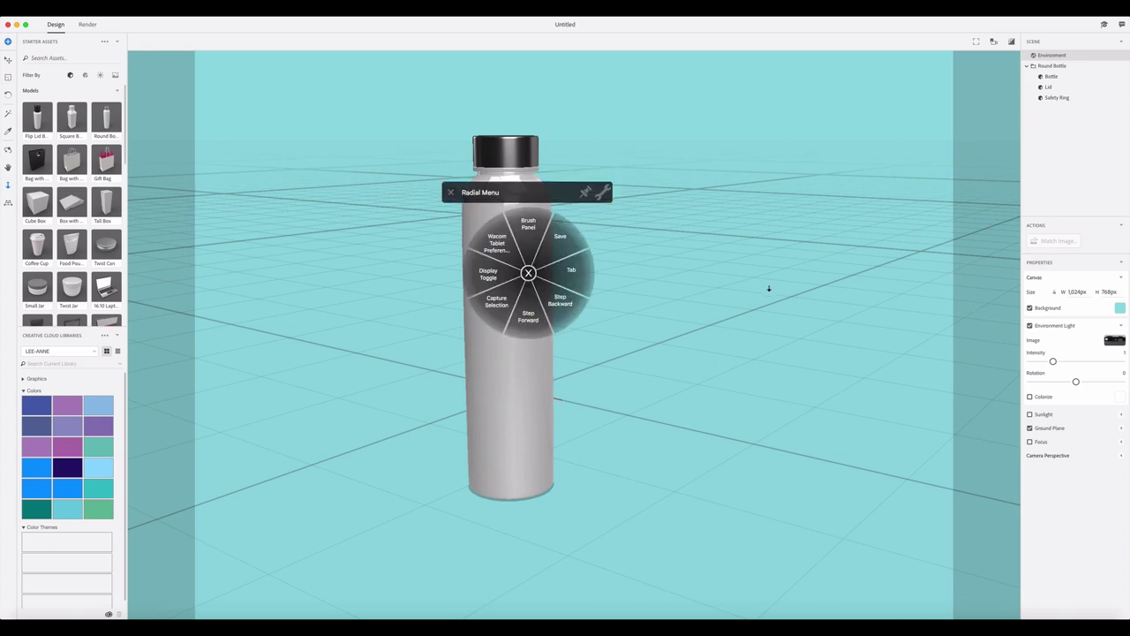
pyautogui.click(451, 192)
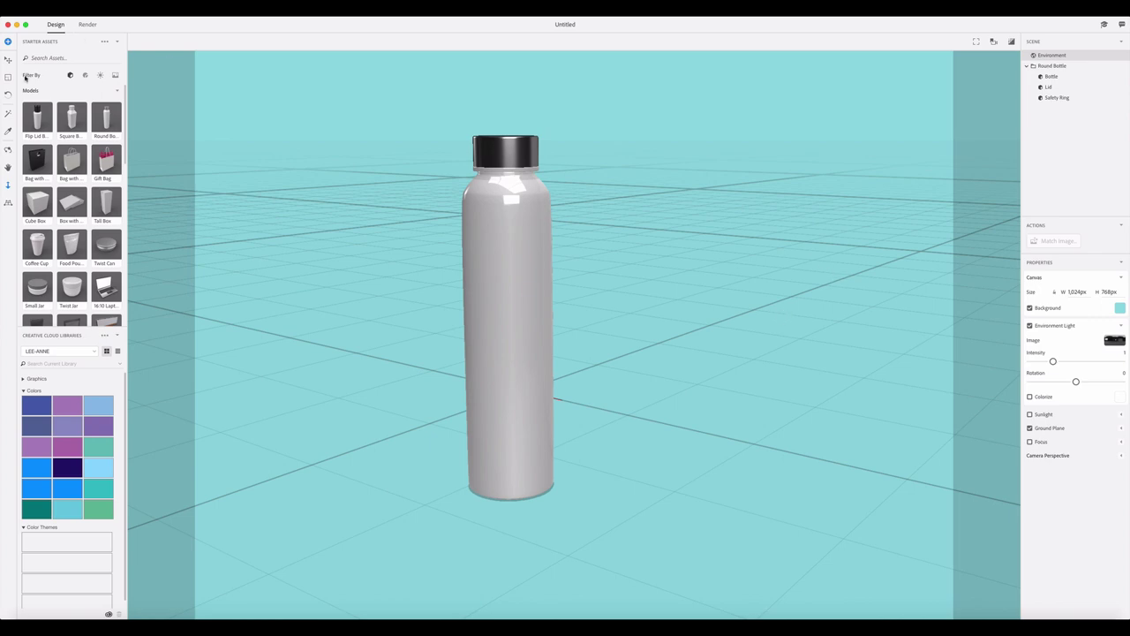
# Step: Switch to Finder, move its window clear of the bottle, and open the DEX Week 27 folder
pyautogui.press('super+Tab')
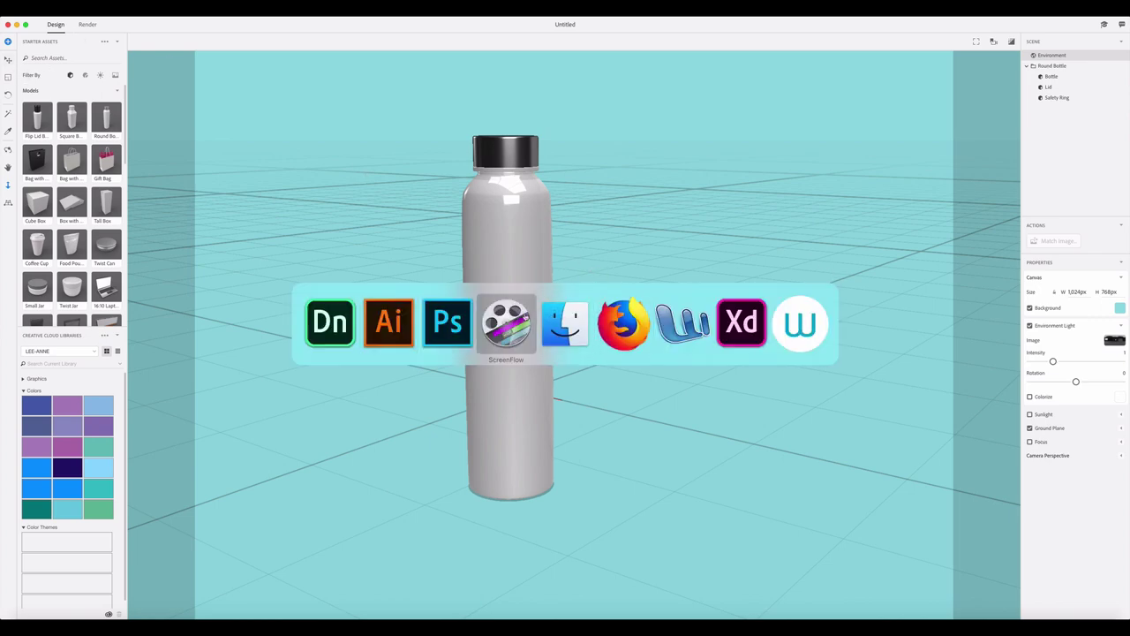
pyautogui.press('super+Tab')
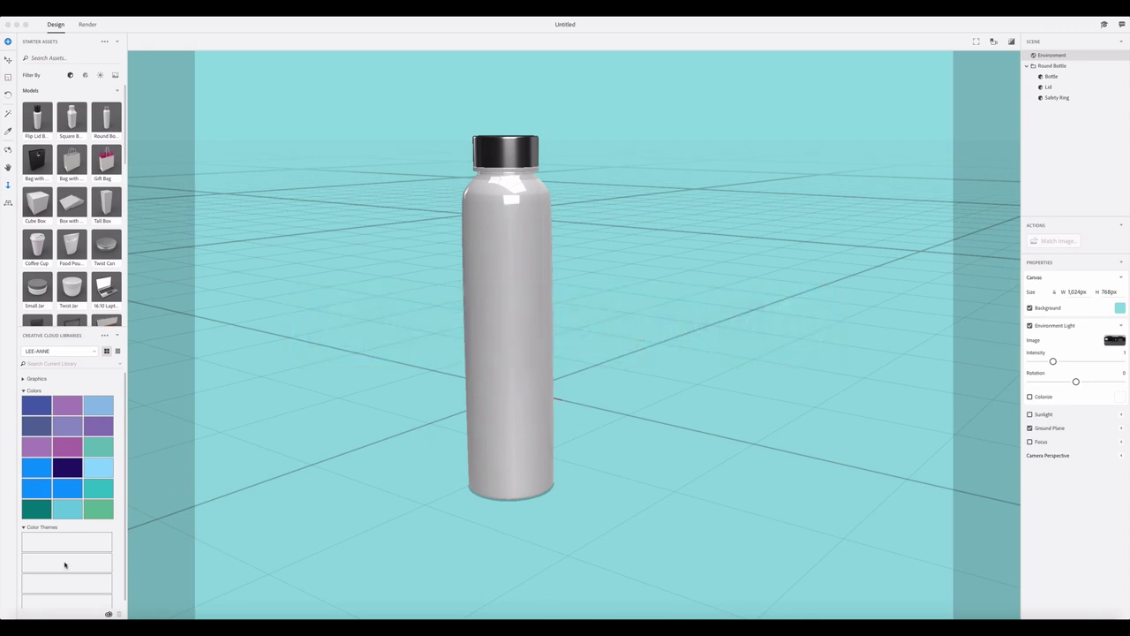
pyautogui.click(15, 608)
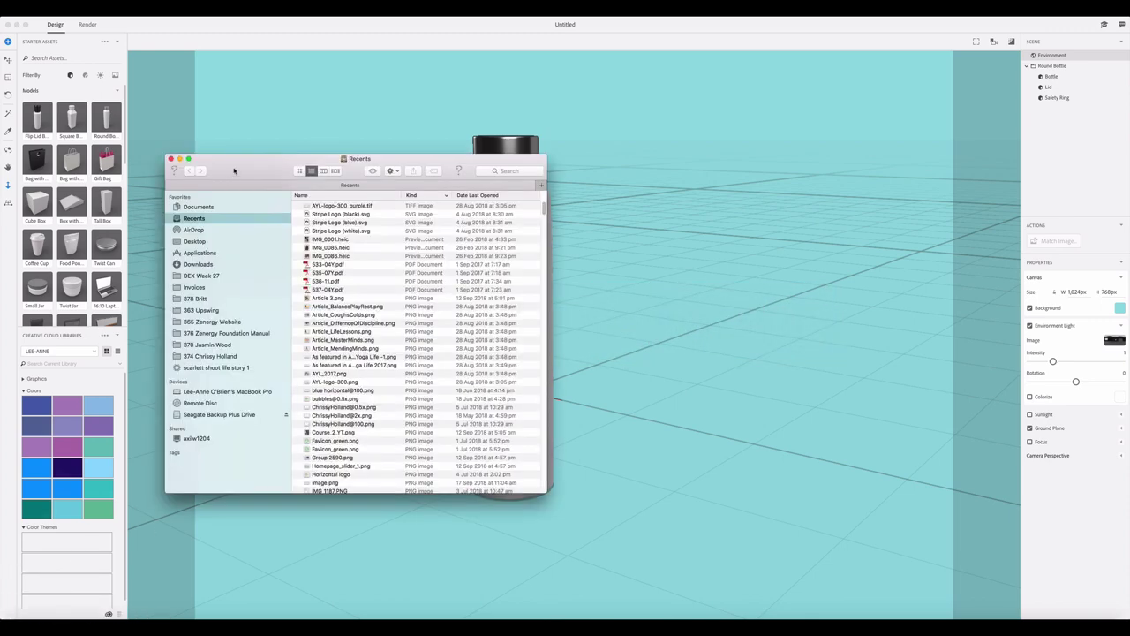
pyautogui.moveTo(234, 171); pyautogui.dragTo(842, 222)
pyautogui.click(806, 327)
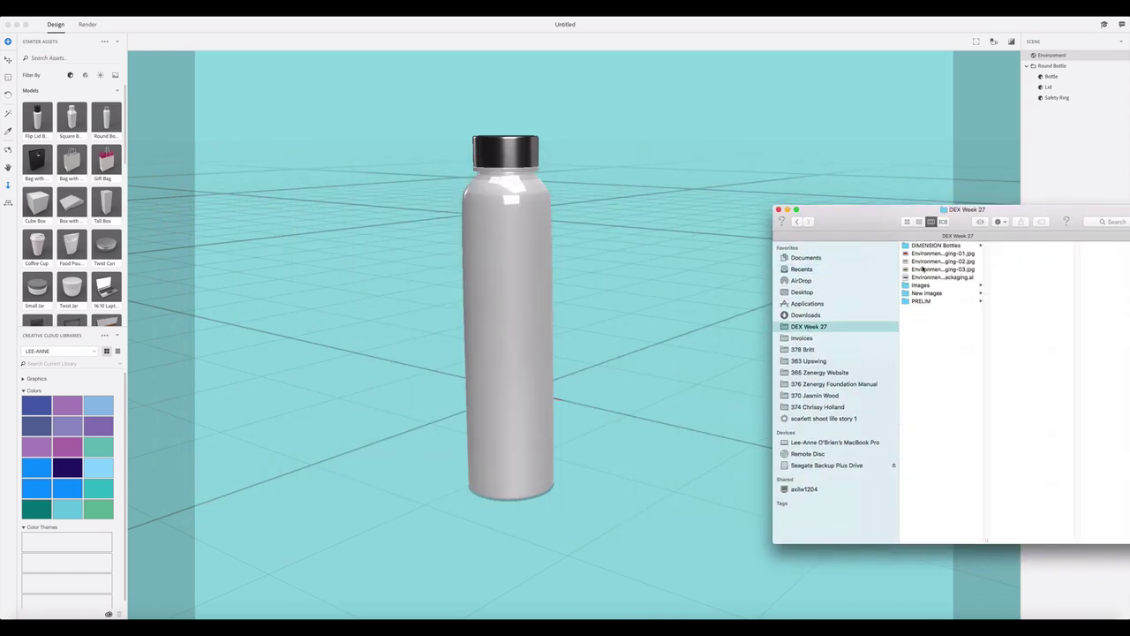
# Step: Select the Round Bottle group and place the ocean stripe image from the DEX Week 27 folder in Finder onto the bottle body as a decal
pyautogui.click(515, 264)
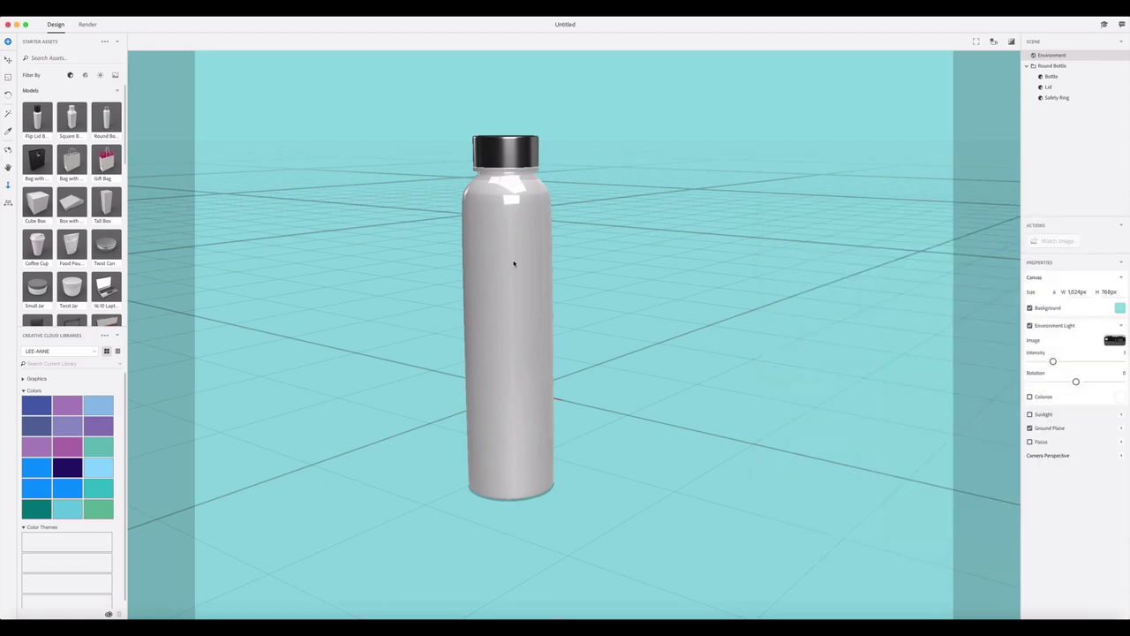
pyautogui.click(8, 59)
pyautogui.click(472, 335)
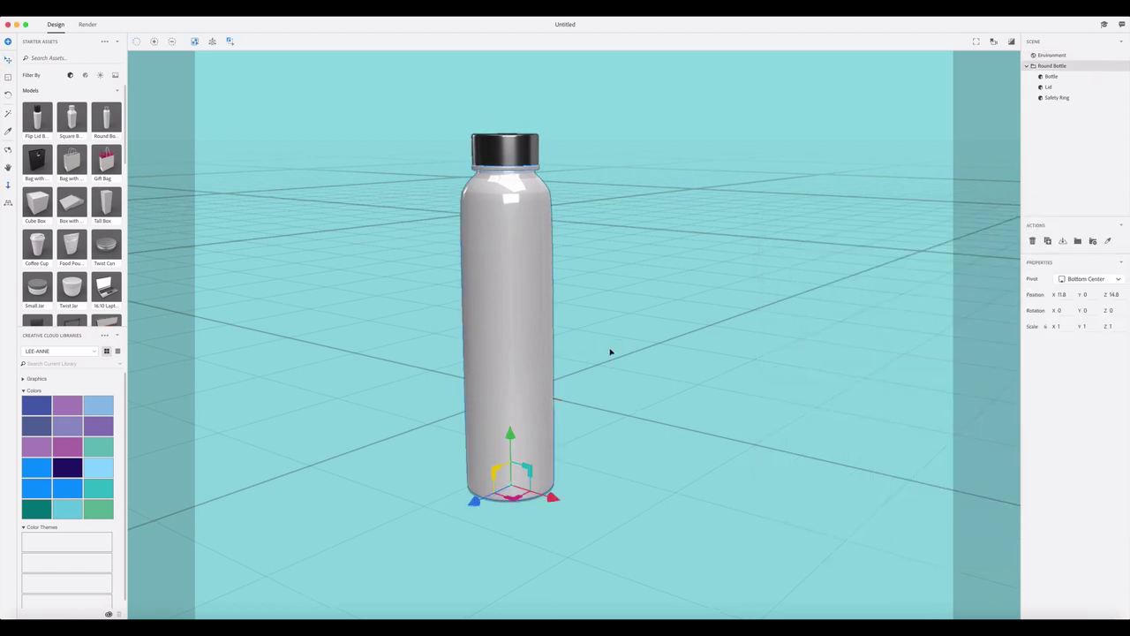
pyautogui.press('super+Tab')
pyautogui.press('super+Tab')
pyautogui.press('super+Tab')
pyautogui.press('super+Tab')
pyautogui.press('super+Tab')
pyautogui.press('super+Tab')
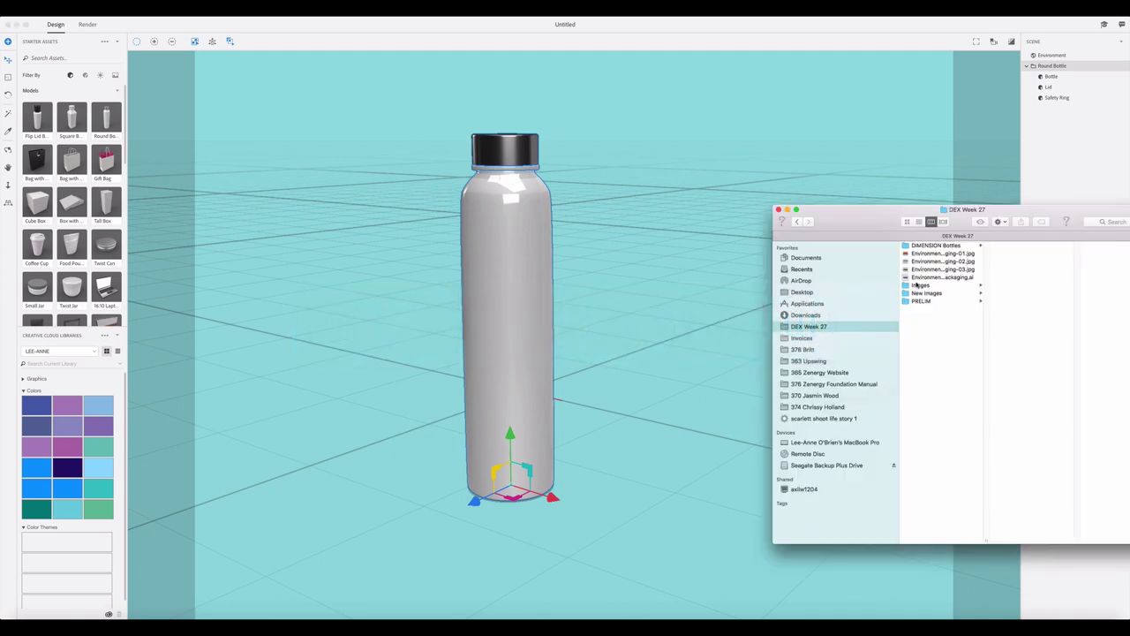
pyautogui.moveTo(905, 262); pyautogui.dragTo(500, 270)
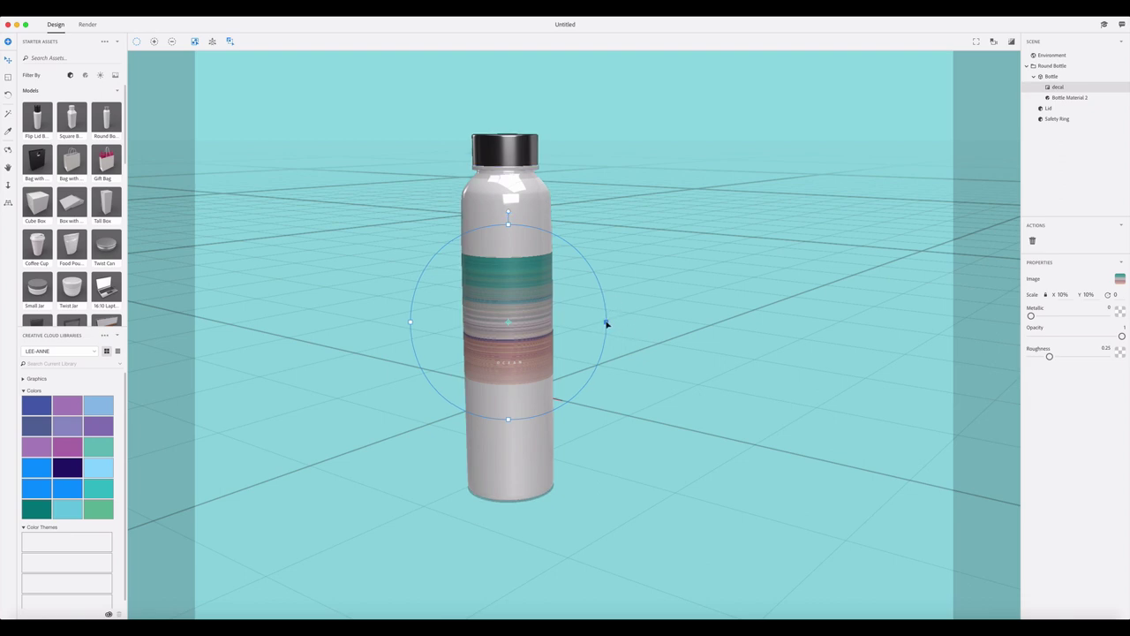
# Step: Scale the ocean decal to 28% and shift it down so it wraps the bottle from neck to base
pyautogui.moveTo(605, 324); pyautogui.dragTo(731, 283)
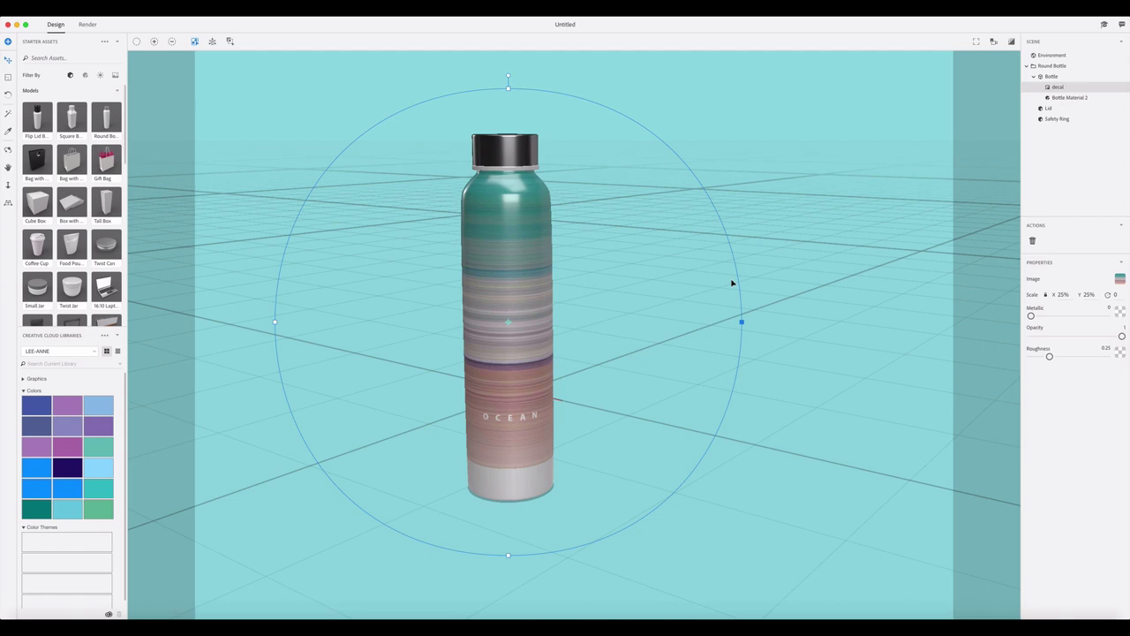
pyautogui.moveTo(517, 318); pyautogui.dragTo(519, 352)
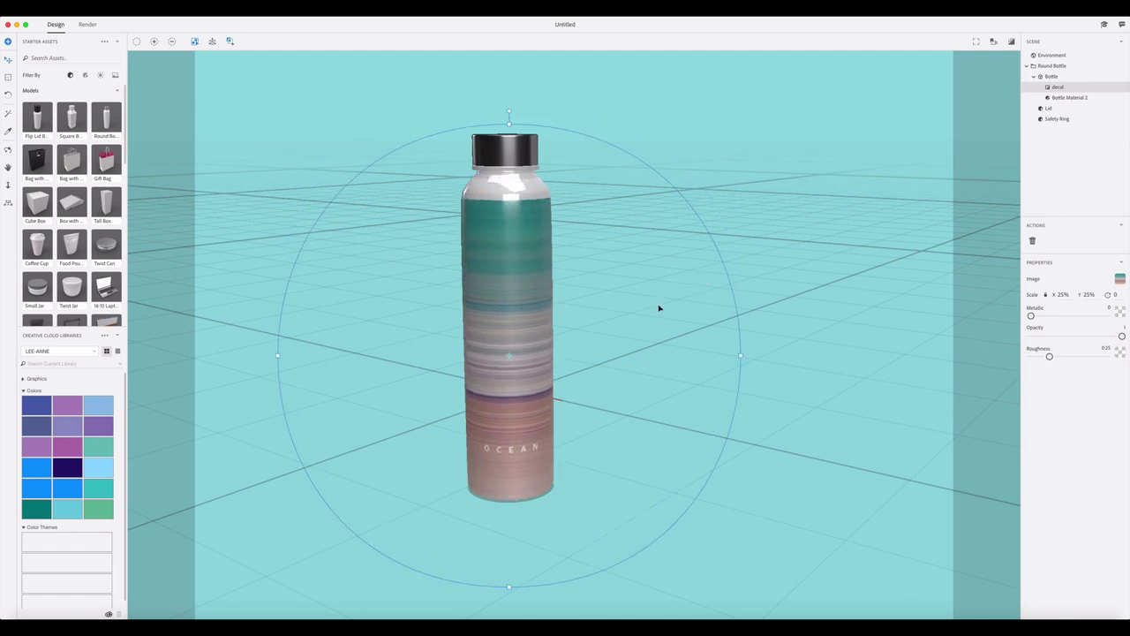
pyautogui.moveTo(741, 358); pyautogui.dragTo(762, 346)
pyautogui.moveTo(497, 353); pyautogui.dragTo(495, 345)
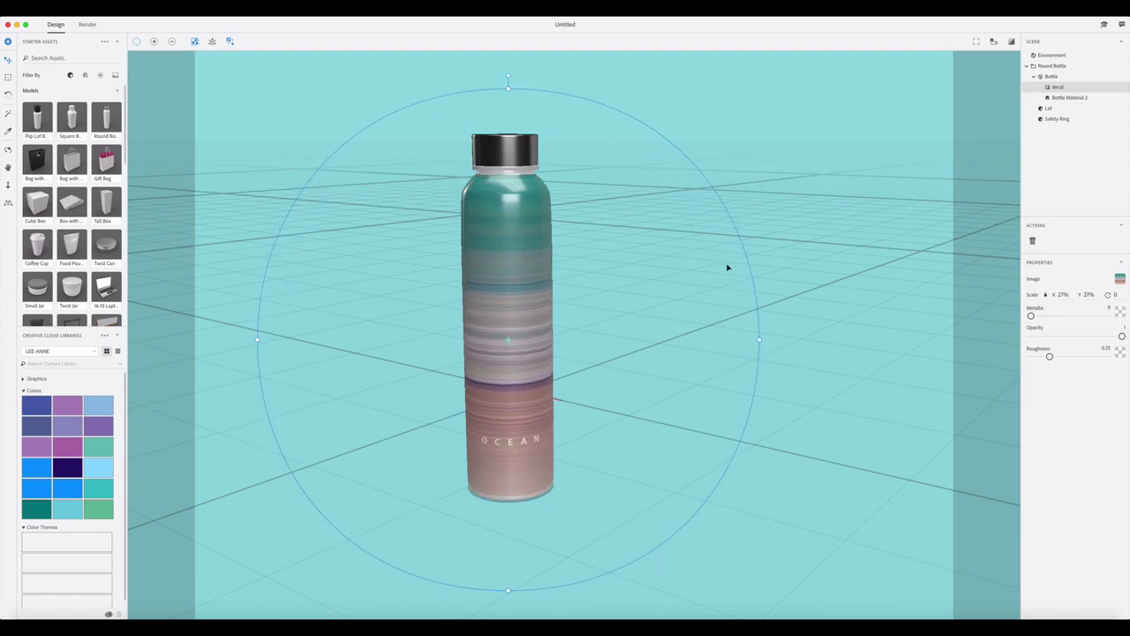
pyautogui.moveTo(761, 340); pyautogui.dragTo(774, 338)
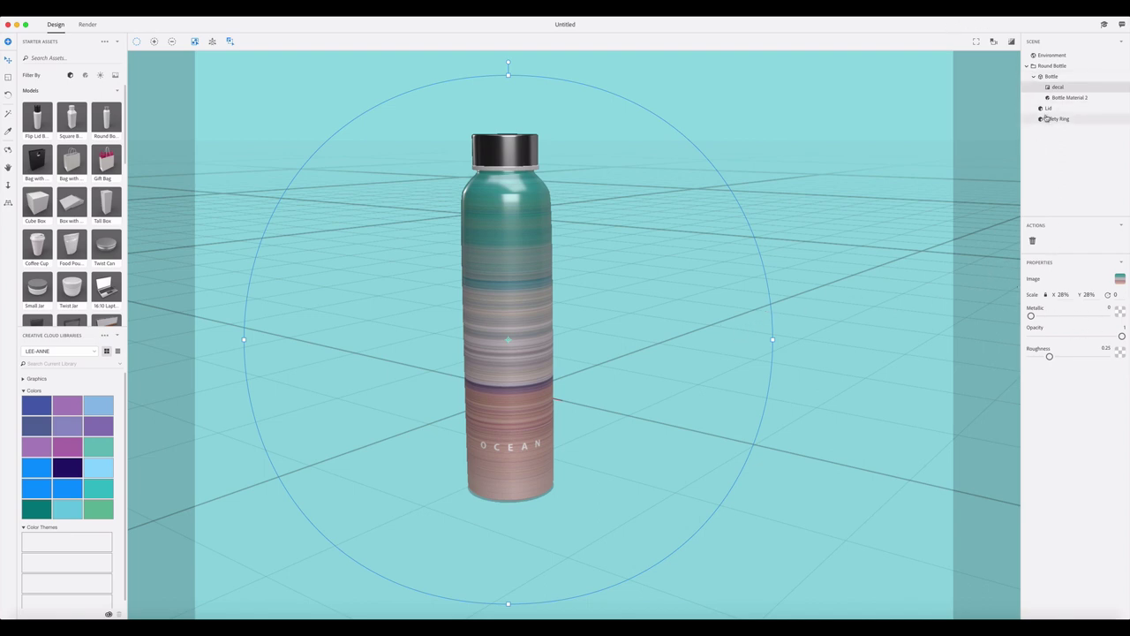
# Step: Rename the Round Bottle group as ocean
pyautogui.click(1050, 67)
pyautogui.doubleClick(1053, 67)
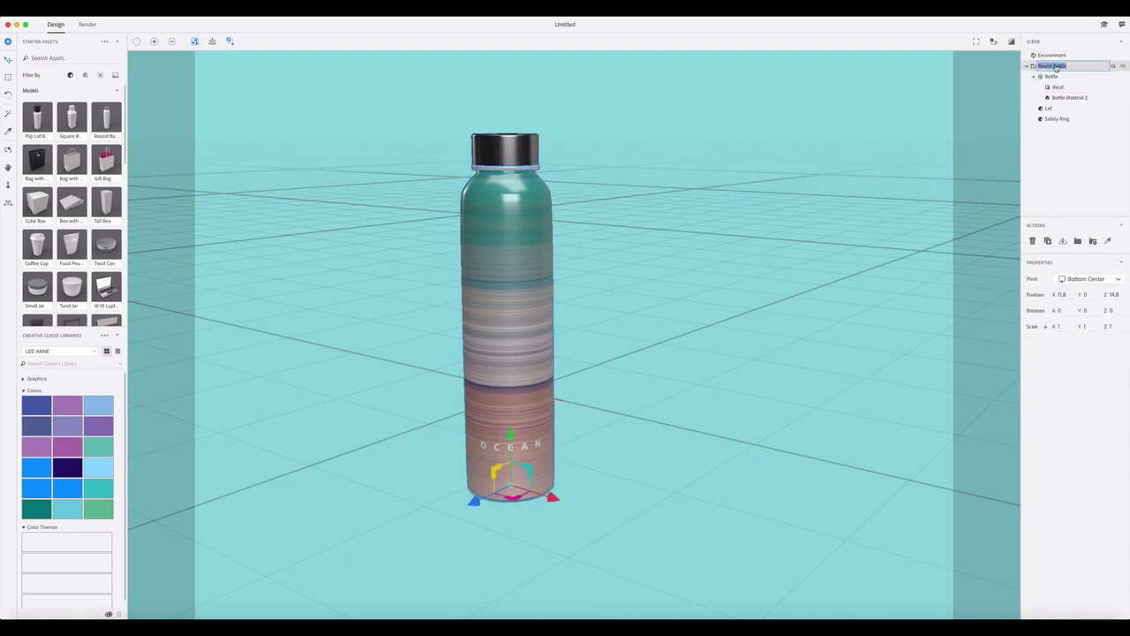
pyautogui.write('B')
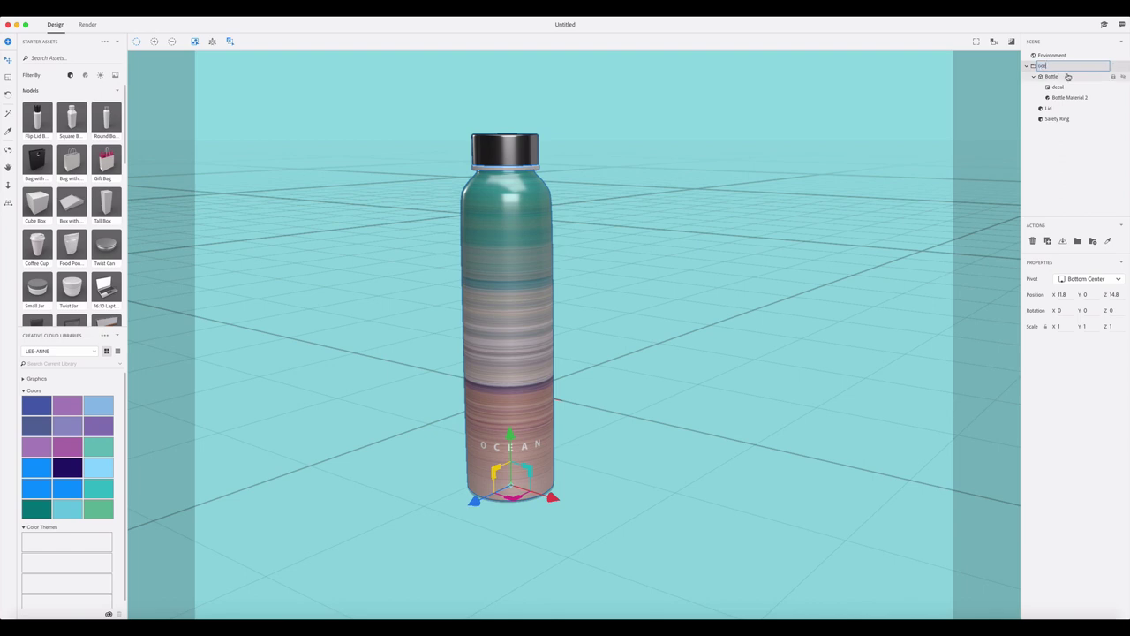
pyautogui.write('cean')
pyautogui.press('Return')
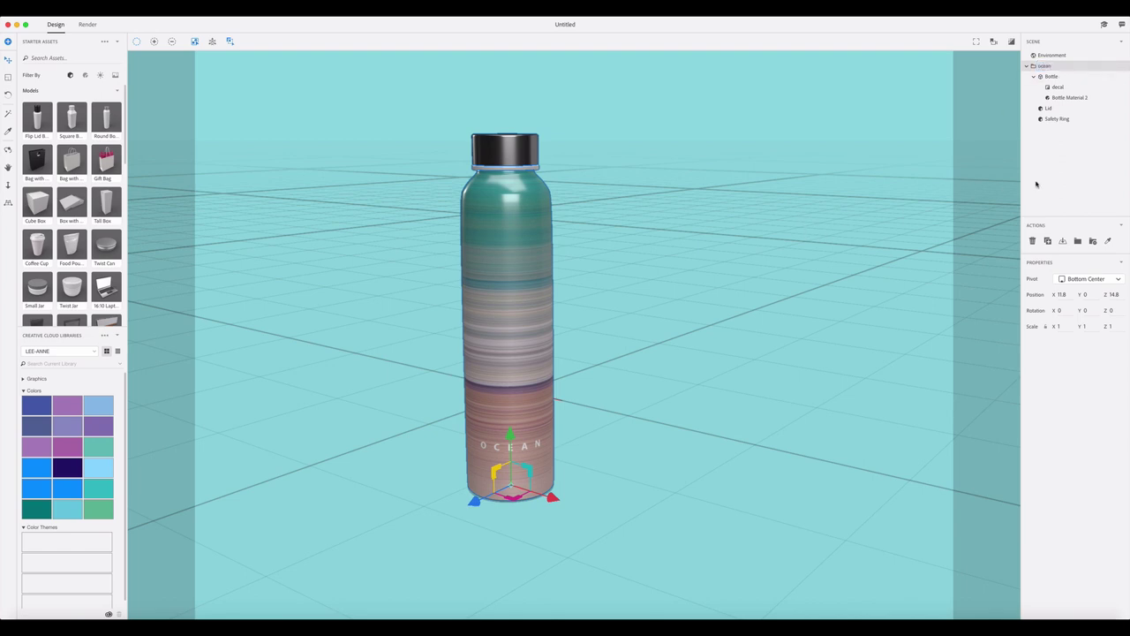
# Step: Replace the lid's material with the Metal starter material
pyautogui.click(1059, 97)
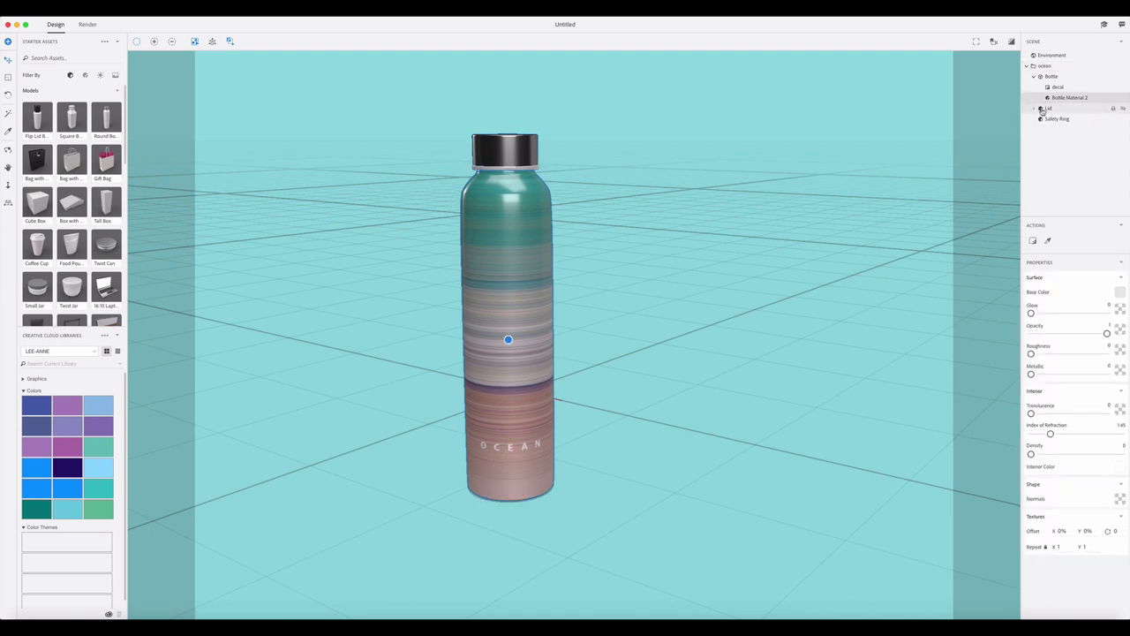
pyautogui.click(1043, 107)
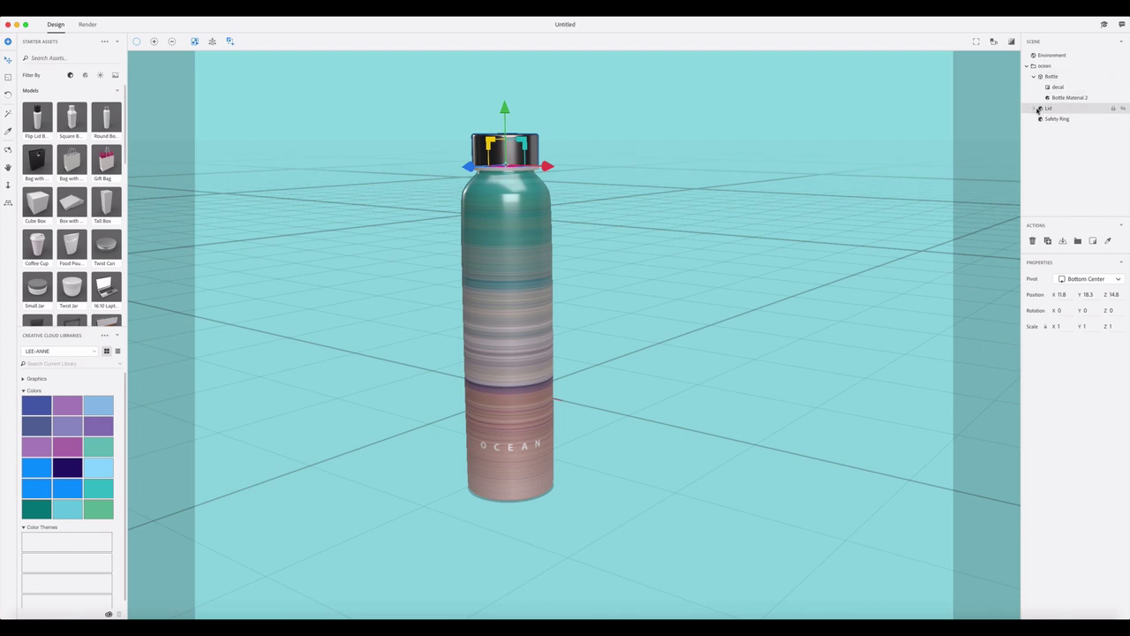
pyautogui.click(1037, 108)
pyautogui.click(1065, 118)
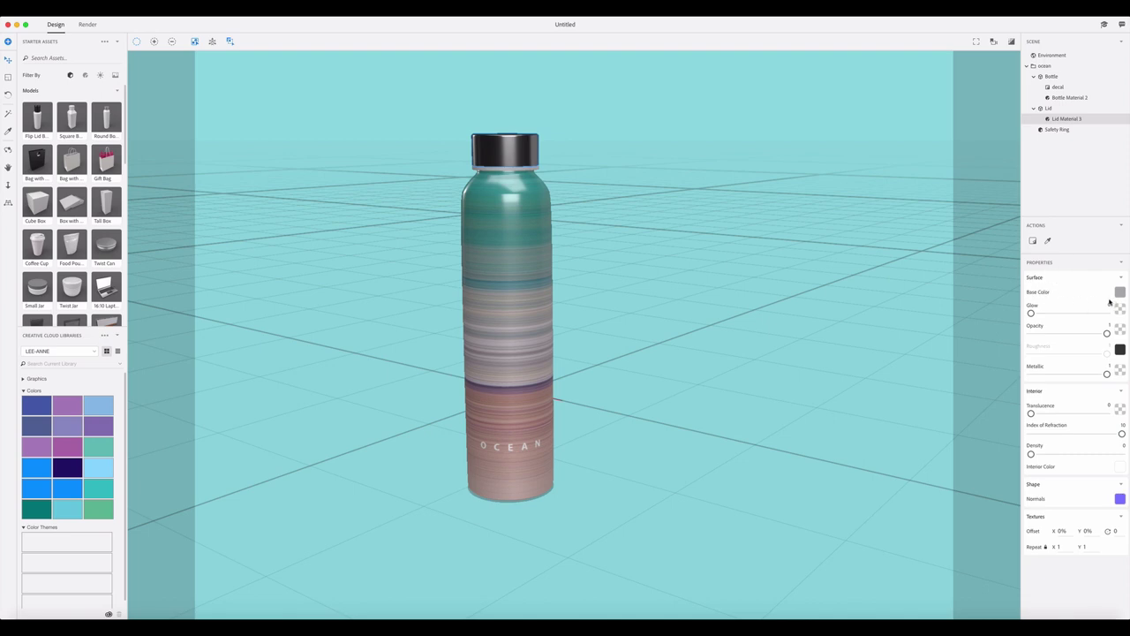
pyautogui.click(84, 75)
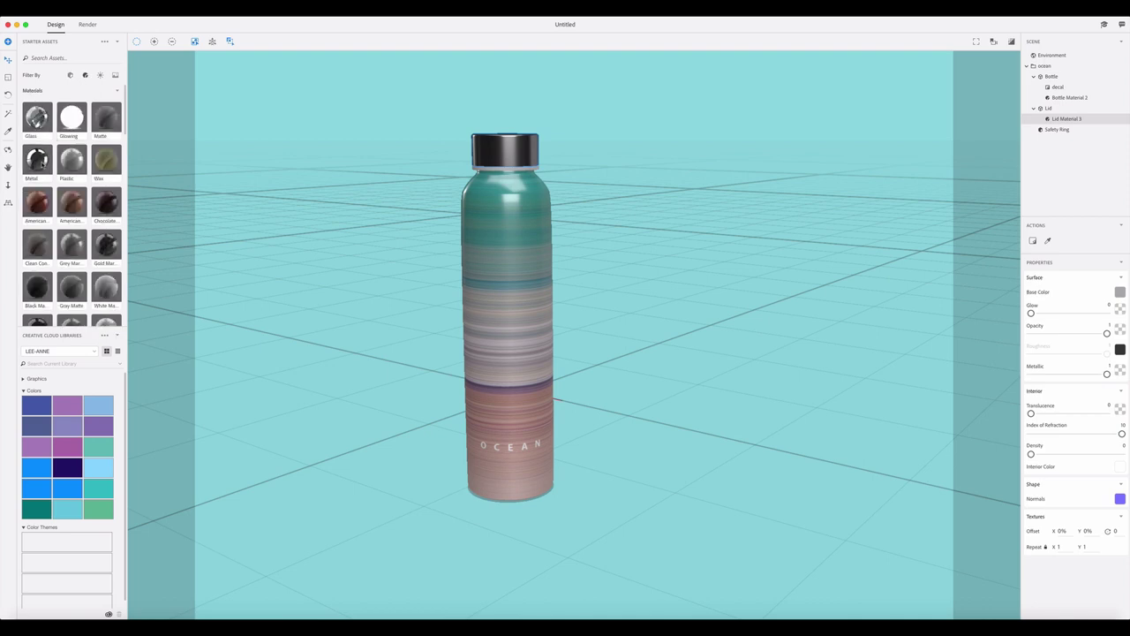
pyautogui.click(37, 159)
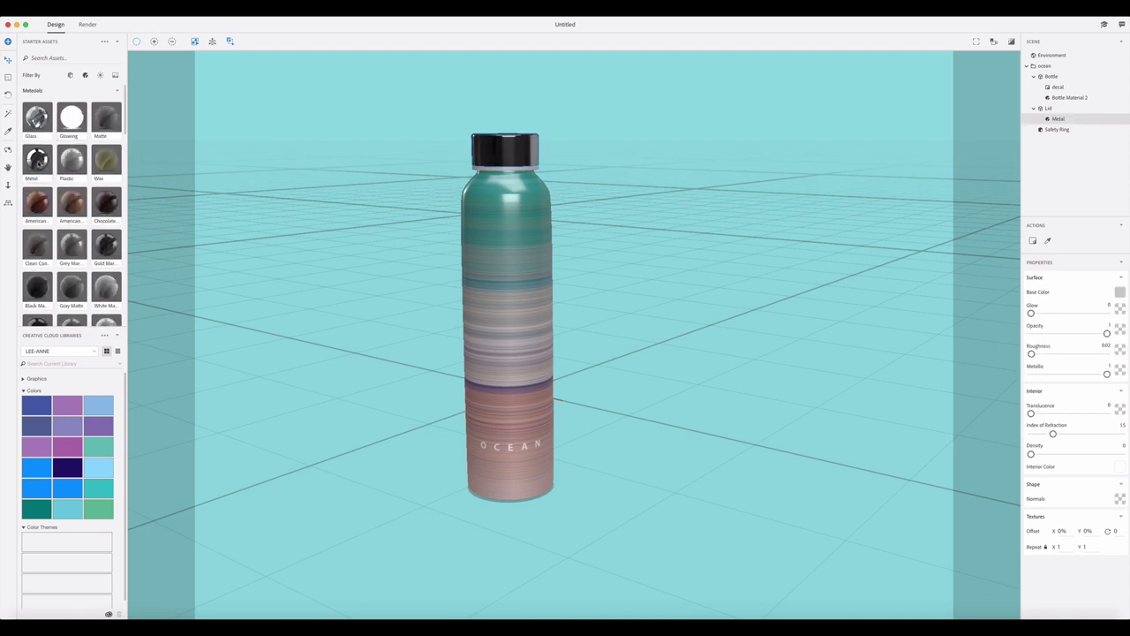
# Step: Set the lid metal's base color to RGB 59, 137, 139 by sampling the teal near the bottle's neck
pyautogui.click(1119, 293)
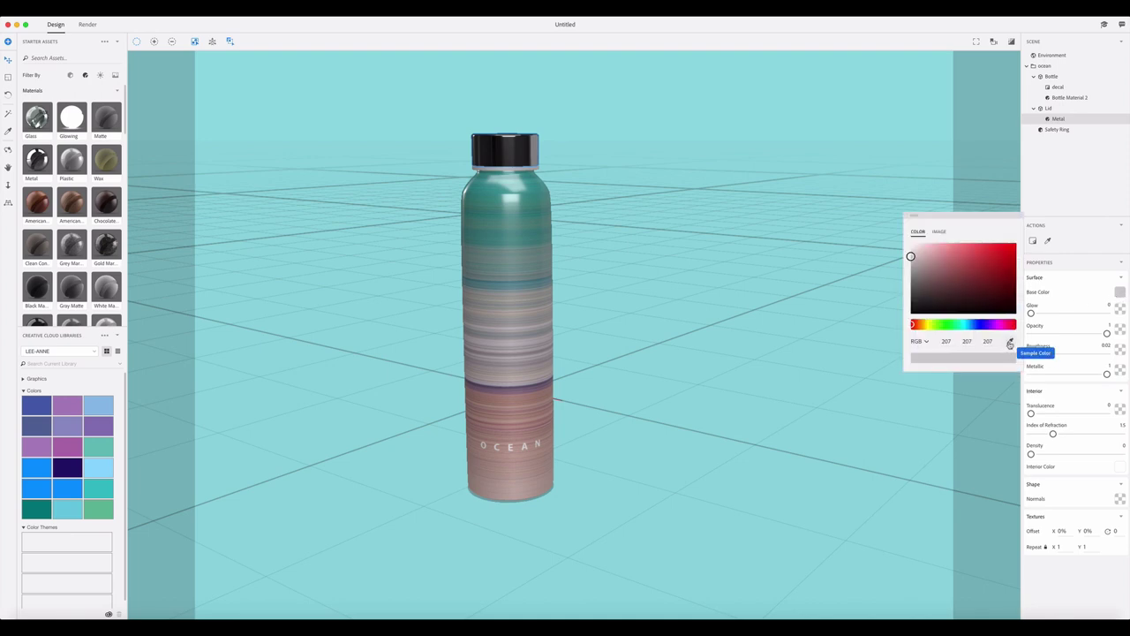
pyautogui.click(1009, 343)
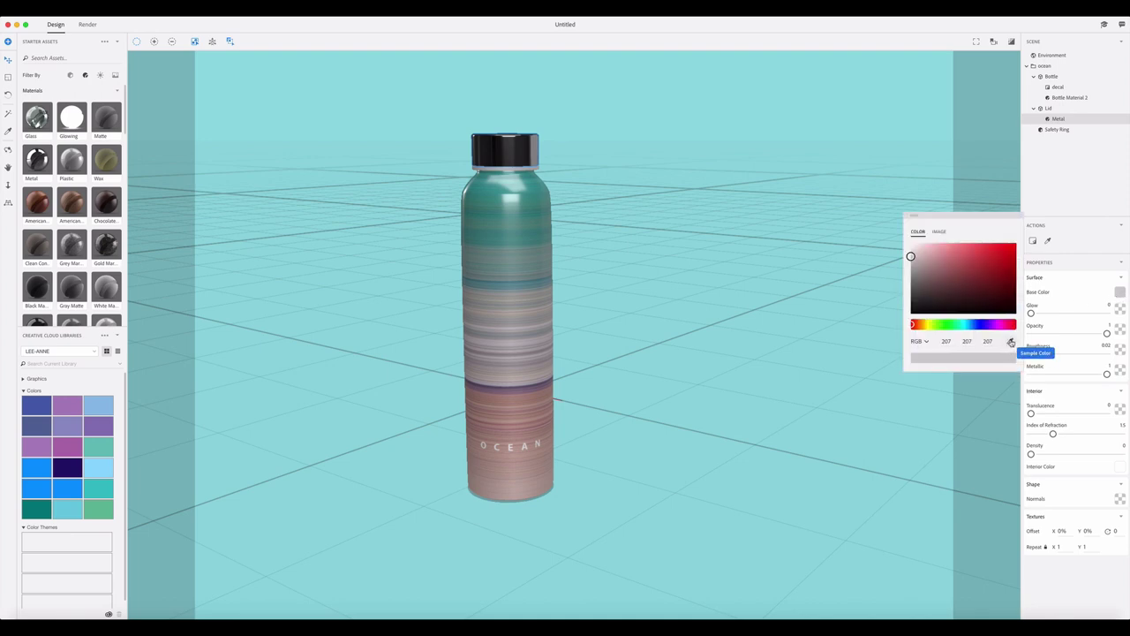
pyautogui.click(483, 177)
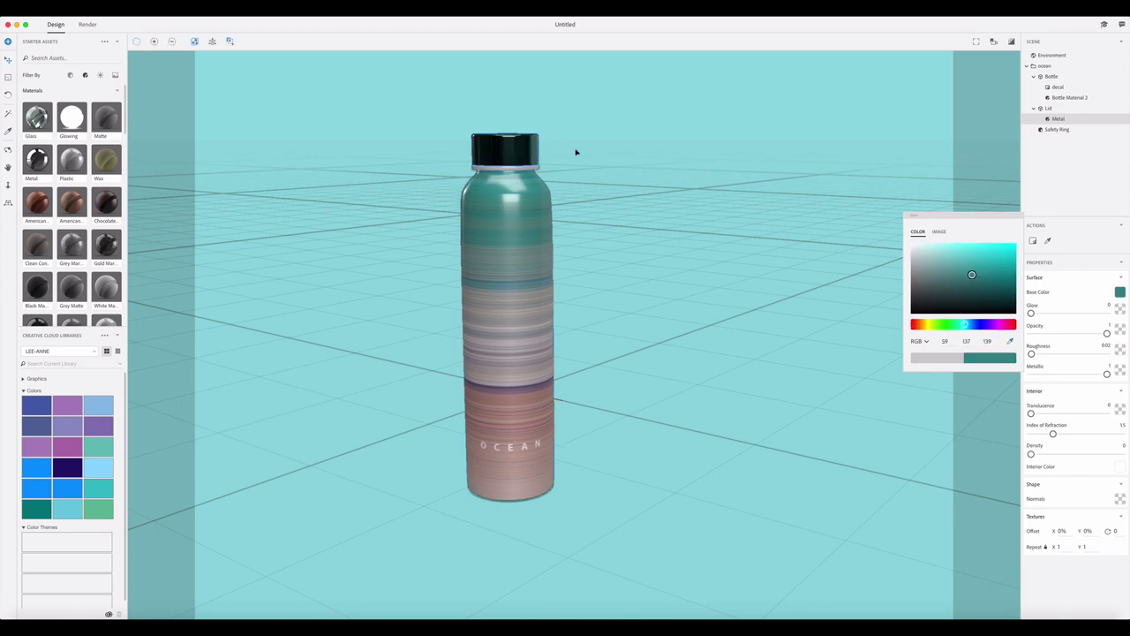
# Step: Replace the Safety Ring's material with the Metal starter material
pyautogui.click(1053, 130)
pyautogui.click(1036, 131)
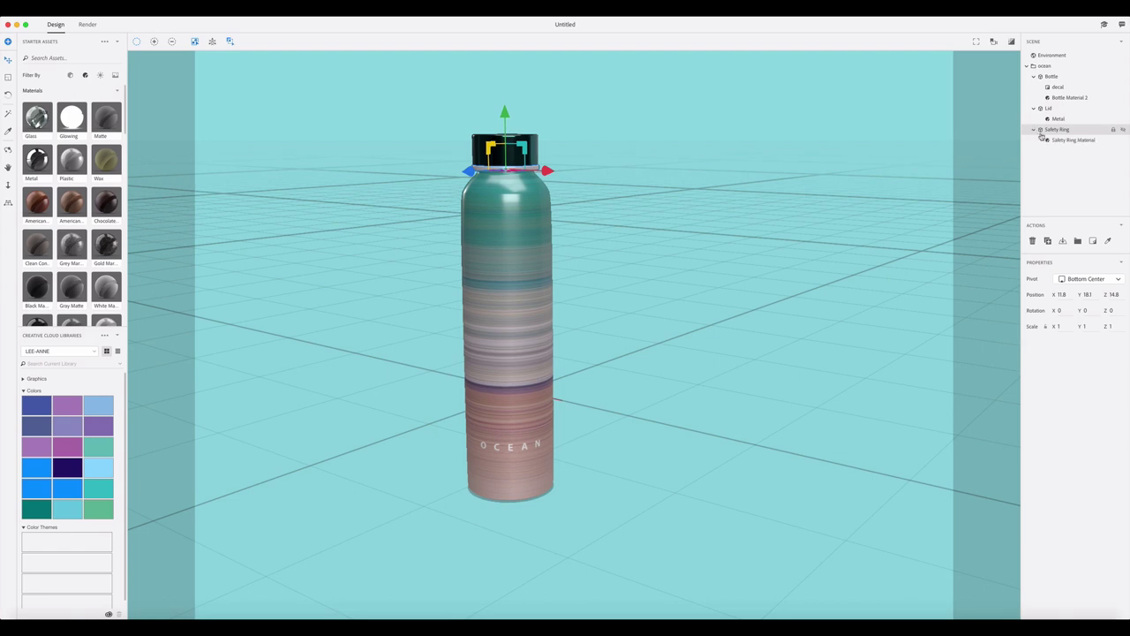
pyautogui.click(1064, 140)
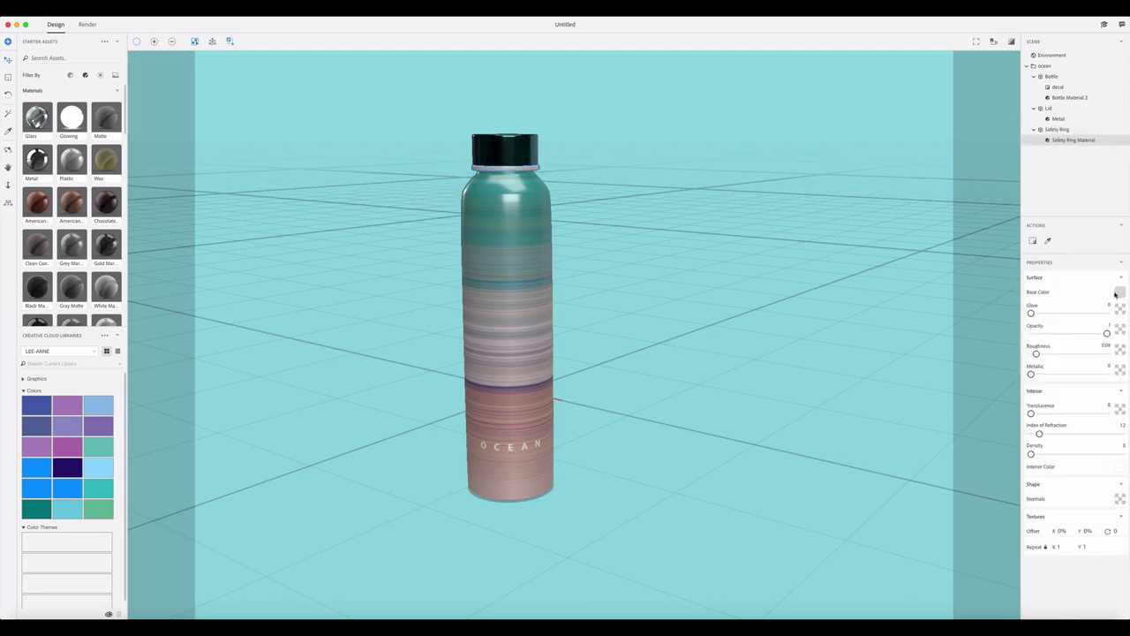
pyautogui.click(1119, 292)
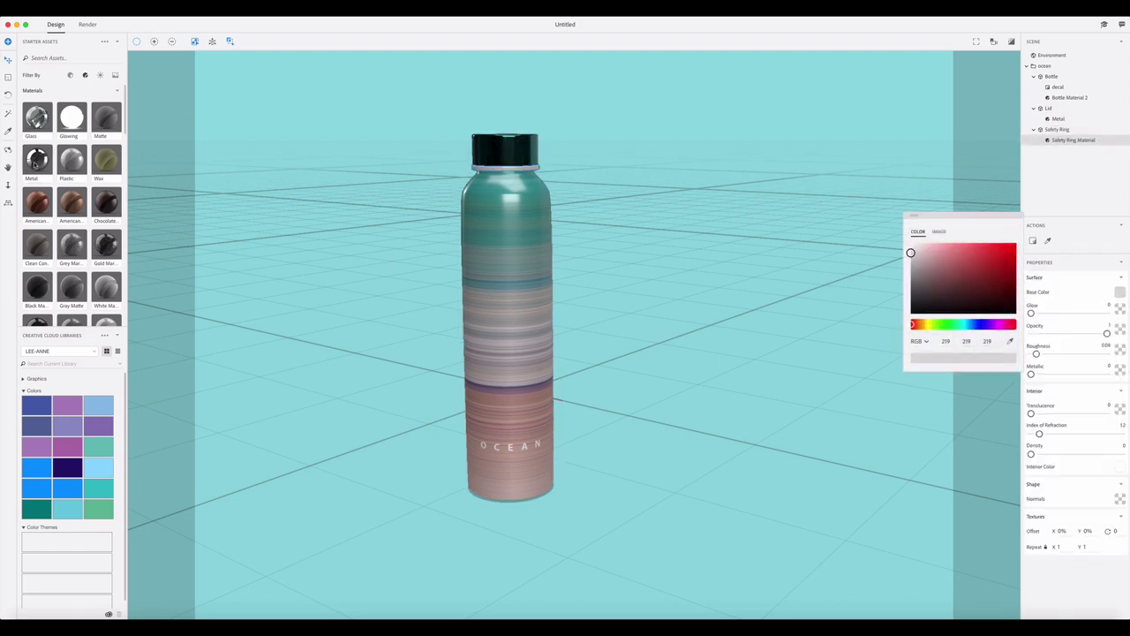
pyautogui.click(37, 163)
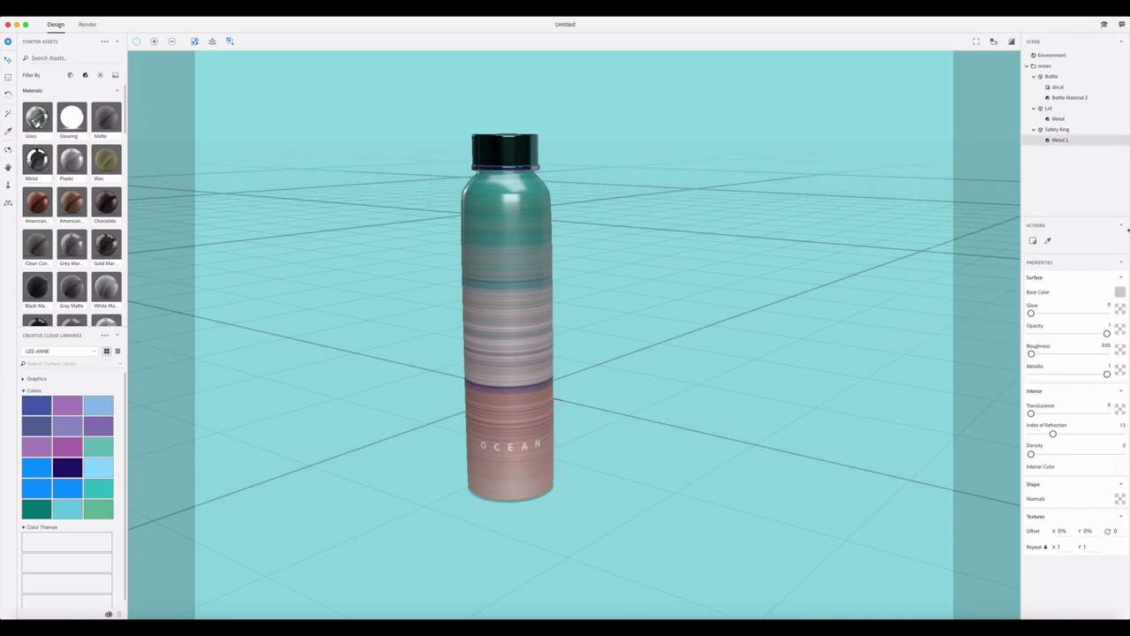
# Step: Sample the teal at the bottle's neck as the Safety Ring metal's base color, RGB 48, 127, 130
pyautogui.click(1120, 292)
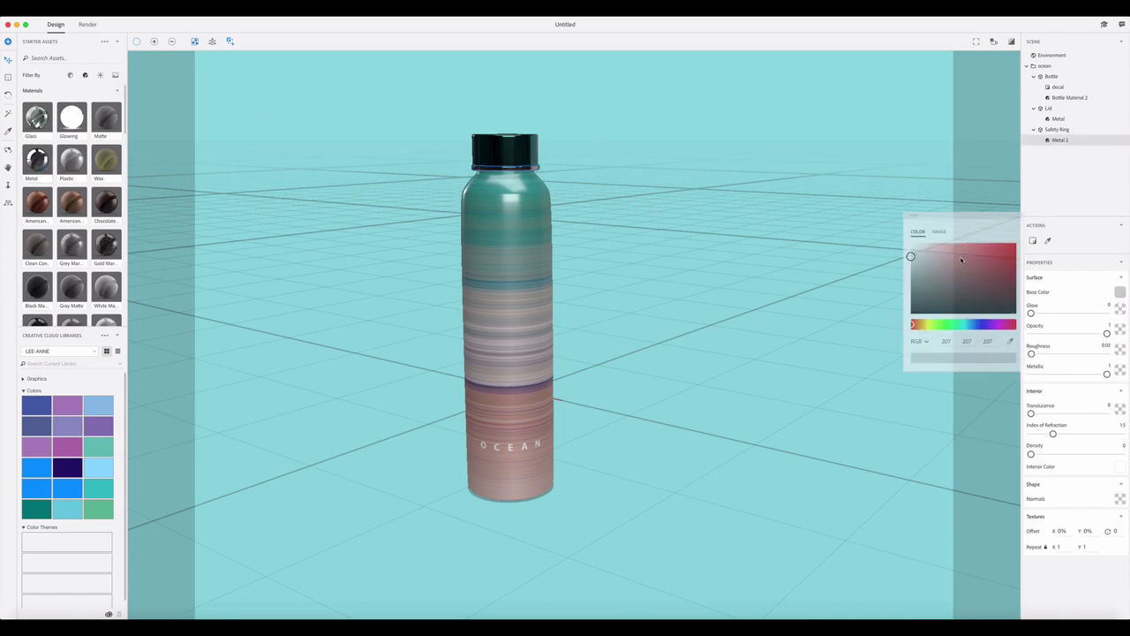
pyautogui.click(1010, 340)
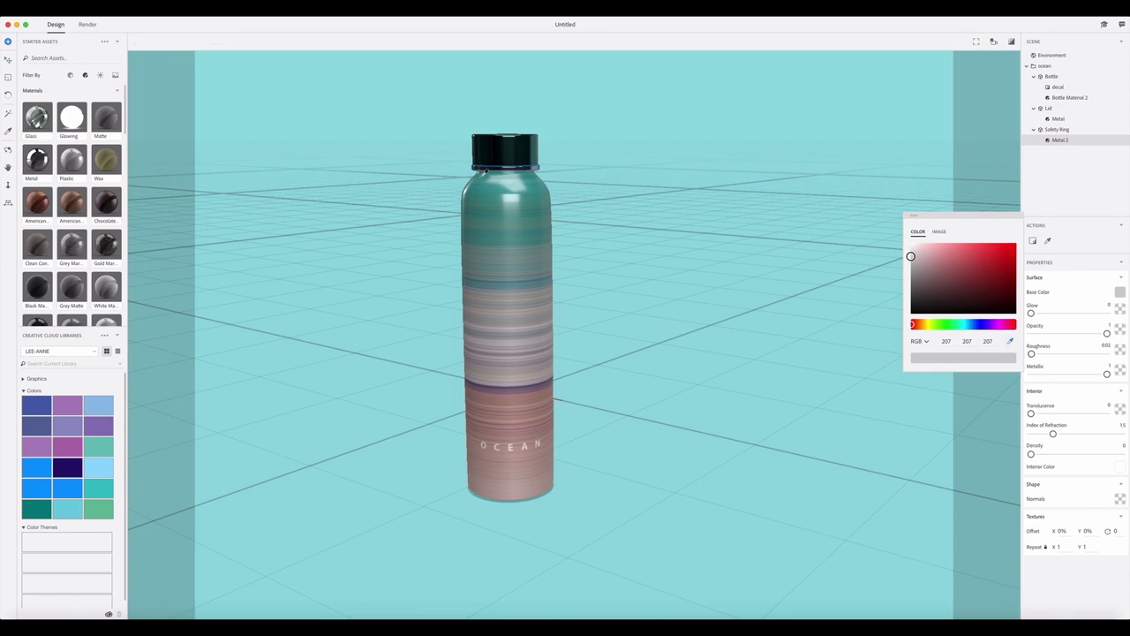
pyautogui.click(484, 174)
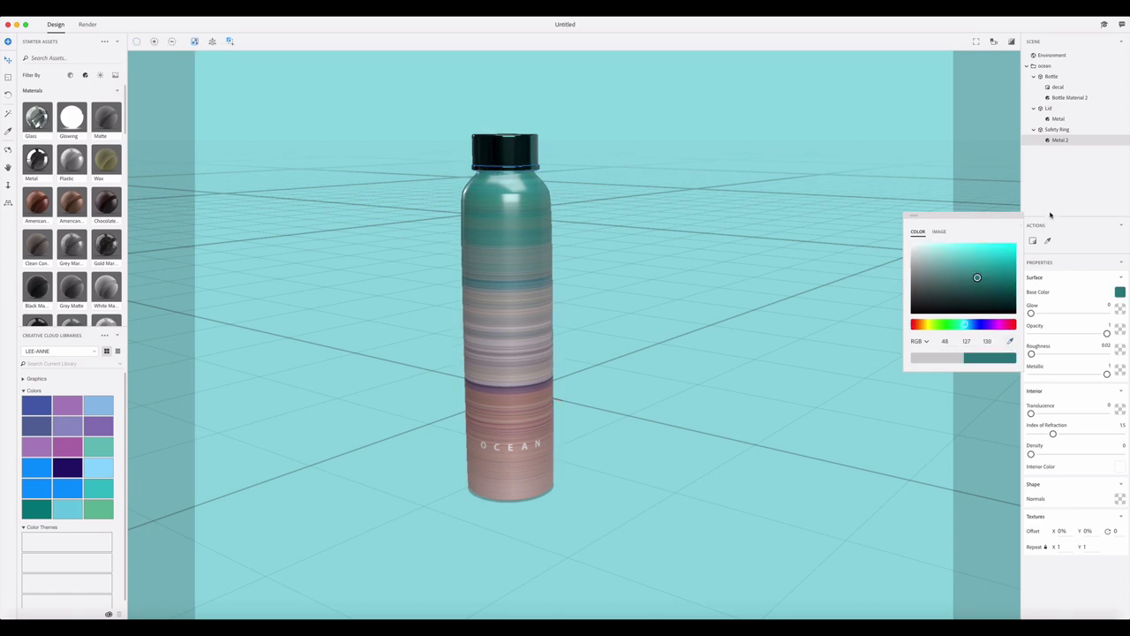
pyautogui.click(1050, 215)
pyautogui.click(1070, 140)
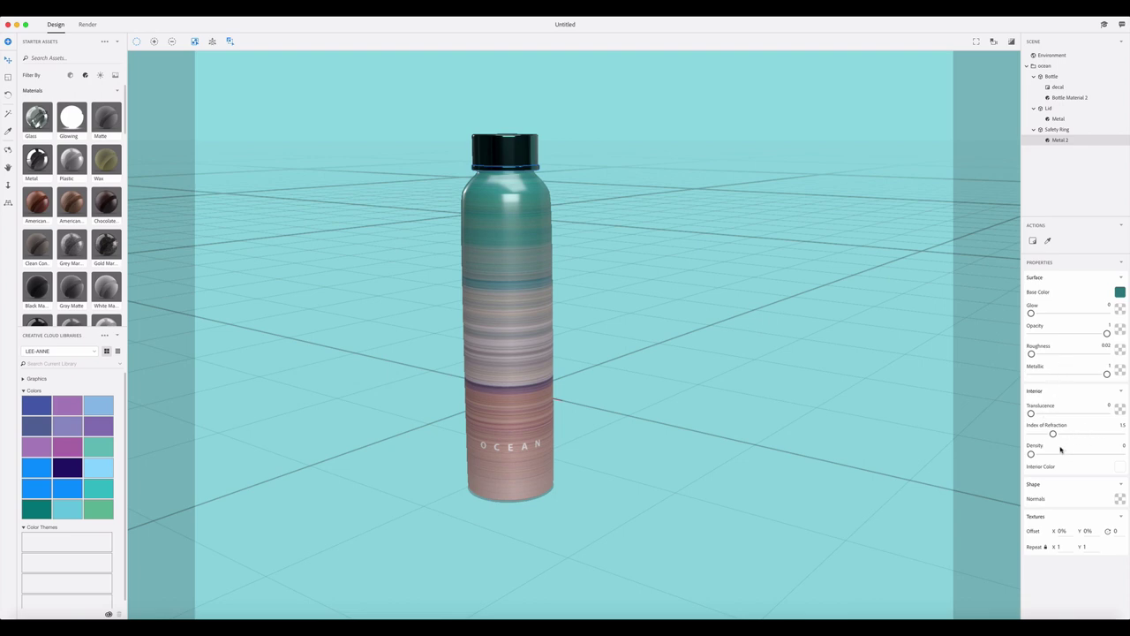
# Step: Turn on Sunlight in the scene Environment with an intensity of about 1.038 and a cloudiness of about 0.26
pyautogui.click(1064, 55)
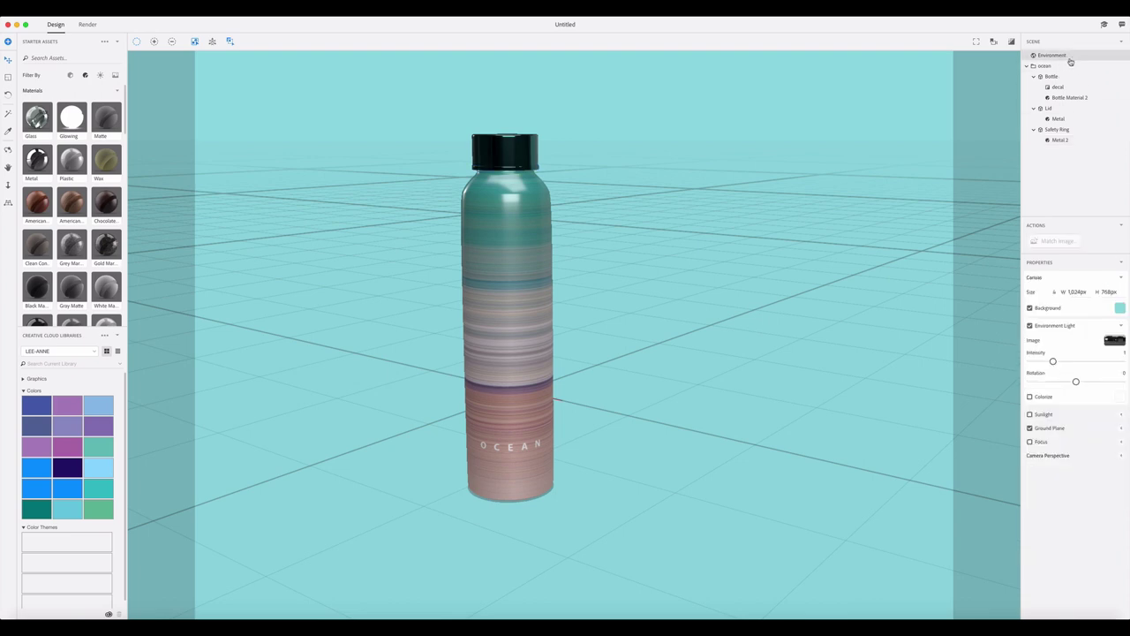
pyautogui.click(1029, 414)
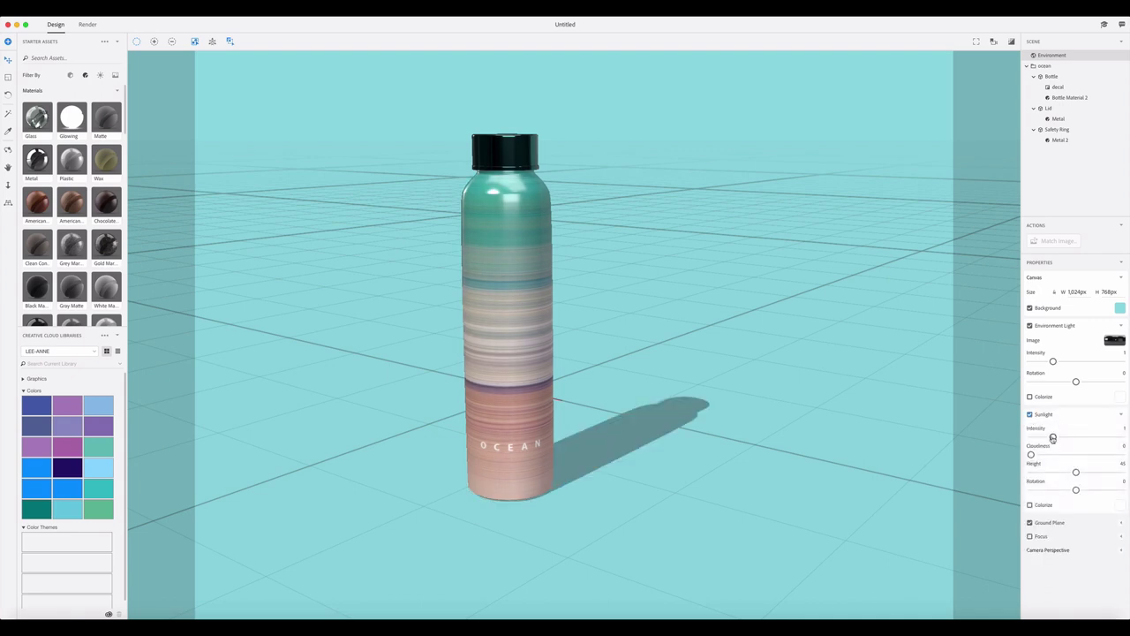
pyautogui.moveTo(1053, 436)
pyautogui.mouseDown()
pyautogui.moveTo(1066, 436)
pyautogui.moveTo(1053, 436)
pyautogui.mouseUp()
pyautogui.moveTo(1031, 455)
pyautogui.mouseDown()
pyautogui.moveTo(1107, 453)
pyautogui.moveTo(1069, 456)
pyautogui.moveTo(1122, 468)
pyautogui.moveTo(1048, 464)
pyautogui.mouseUp()
# Step: Set the ground plane's shadow opacity to 75 and adjust the sunlight to a rotation of about 5.19 and an intensity of about 1.546
pyautogui.click(1121, 523)
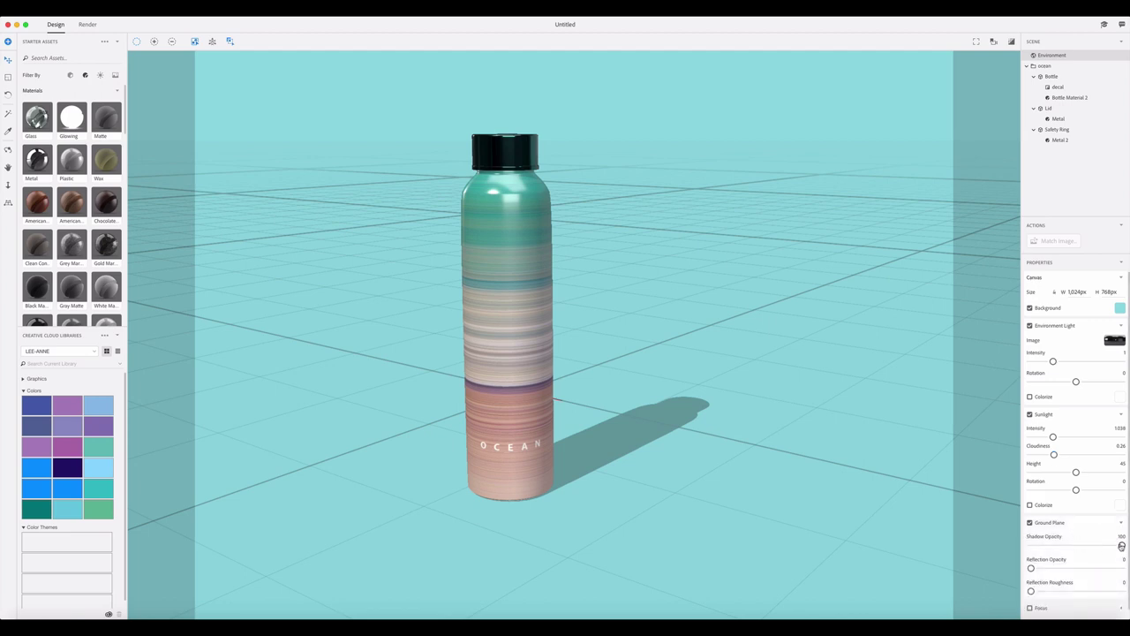
pyautogui.moveTo(1121, 546); pyautogui.dragTo(1099, 545)
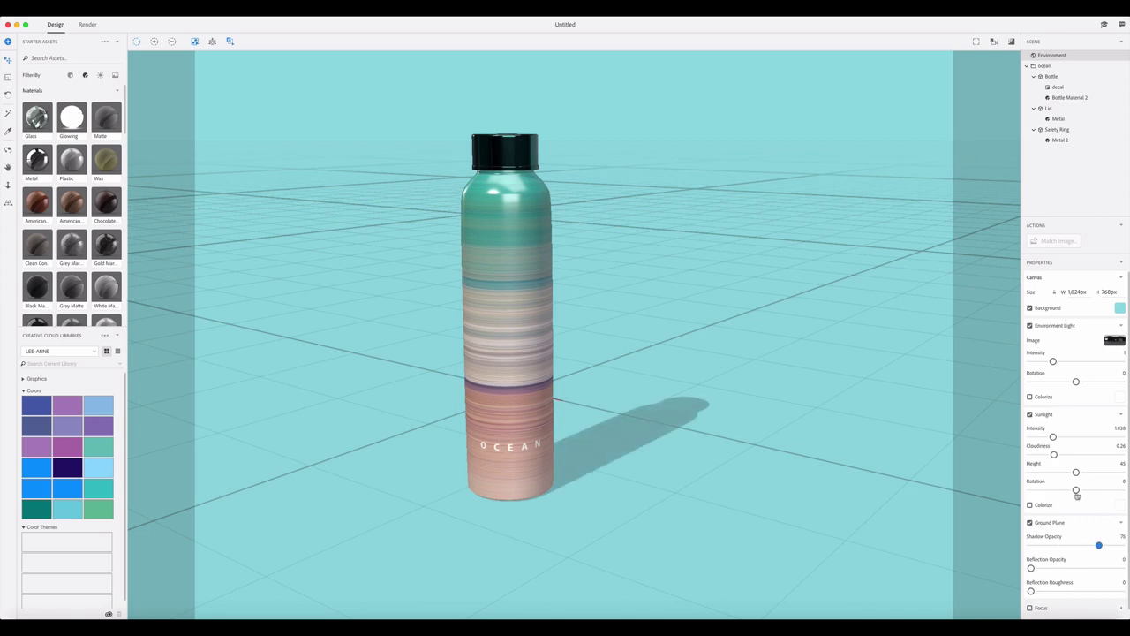
pyautogui.moveTo(1076, 491)
pyautogui.mouseDown()
pyautogui.moveTo(1064, 488)
pyautogui.moveTo(1077, 489)
pyautogui.mouseUp()
pyautogui.moveTo(1053, 437); pyautogui.dragTo(1059, 437)
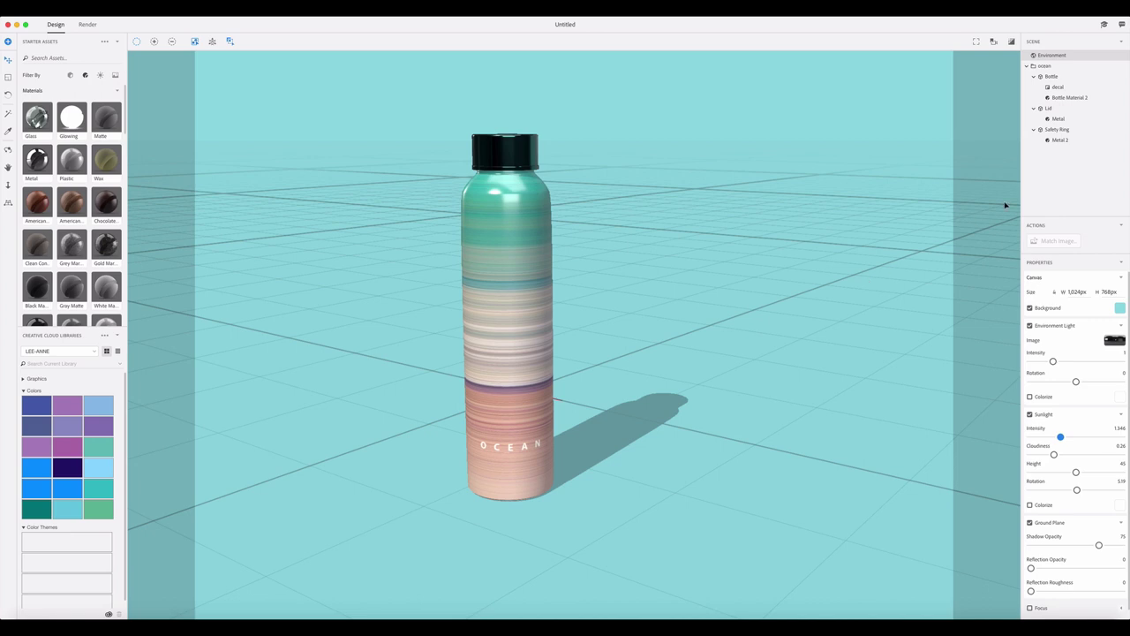
# Step: Collapse the ocean group in the scene list and select the whole bottle
pyautogui.click(1028, 66)
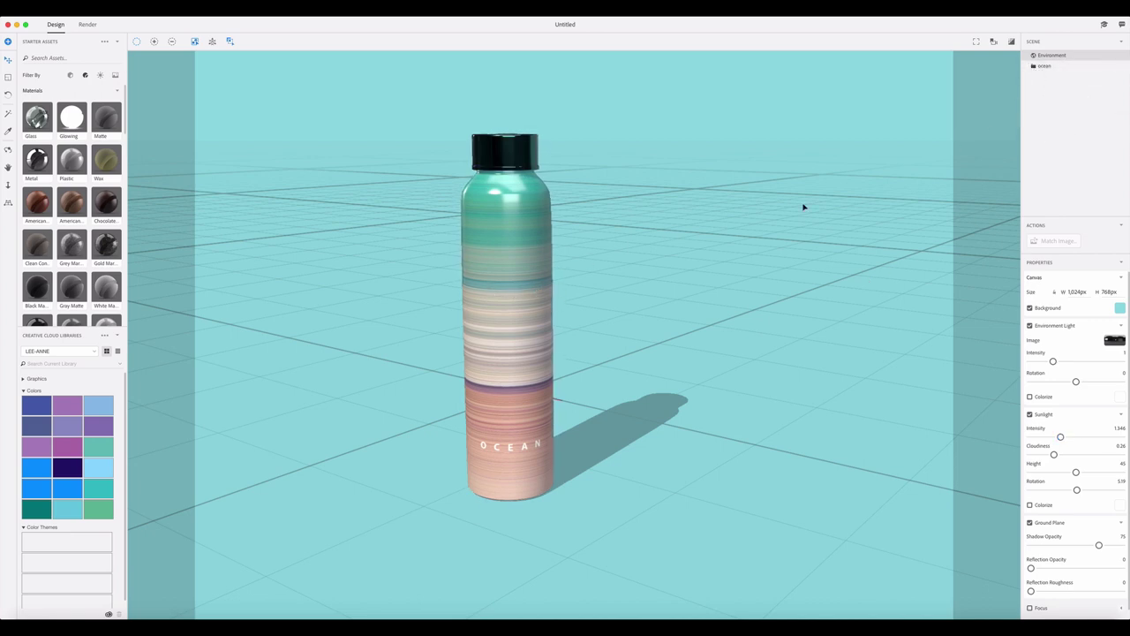
pyautogui.click(1041, 68)
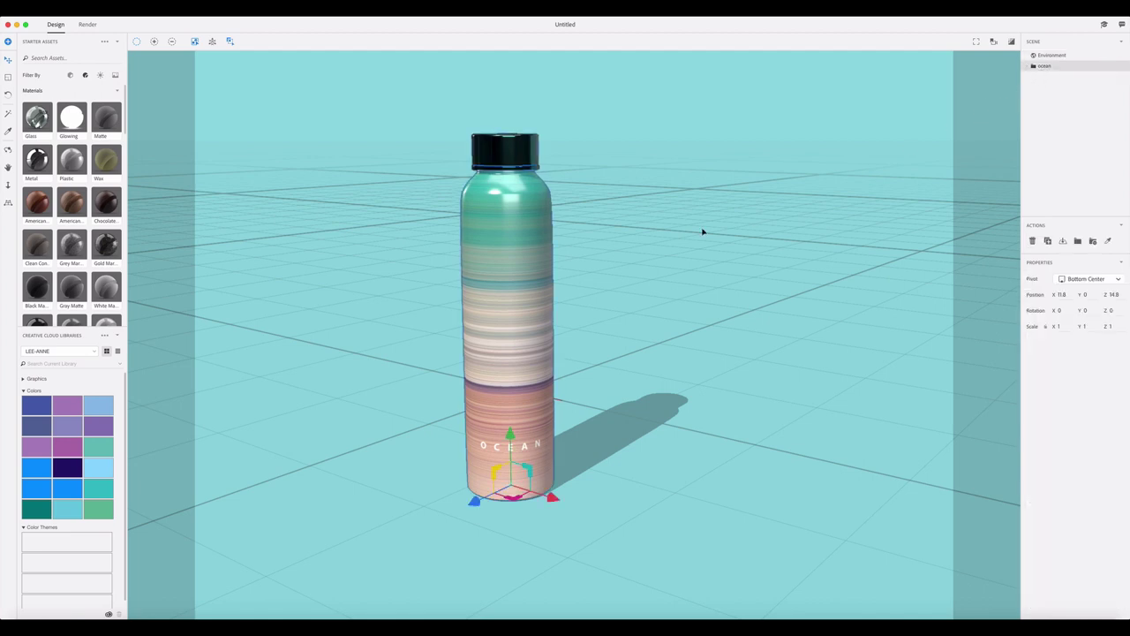
pyautogui.click(501, 336)
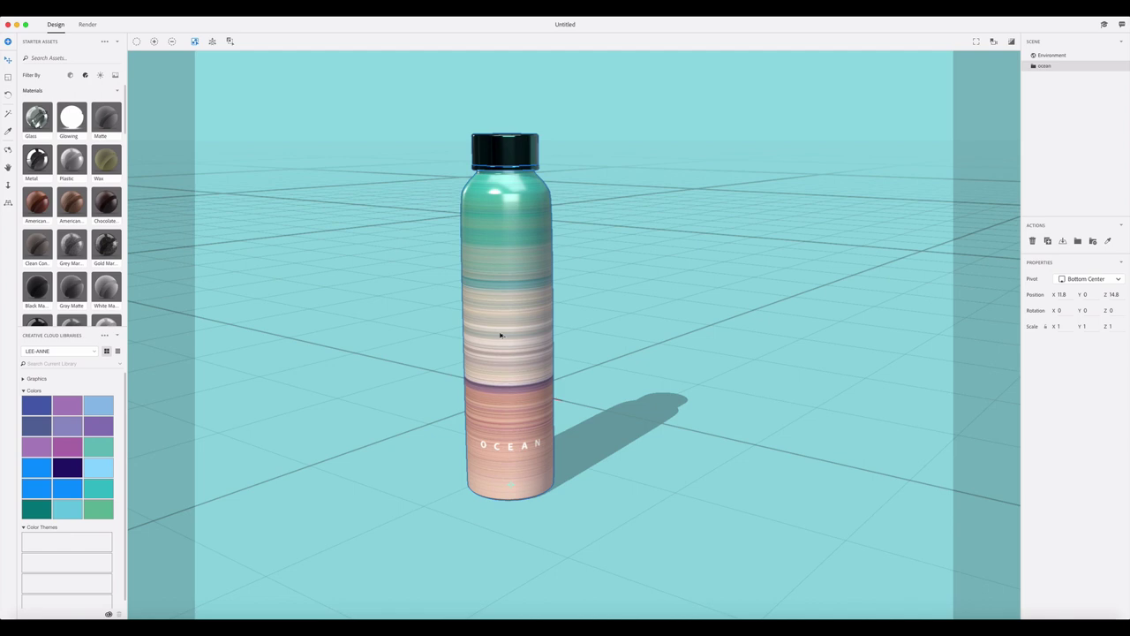
# Step: Duplicate the ocean bottle beside the original at about X 19.3, Z 14, and rename the copy's group desert
pyautogui.moveTo(501, 334); pyautogui.dragTo(627, 355)
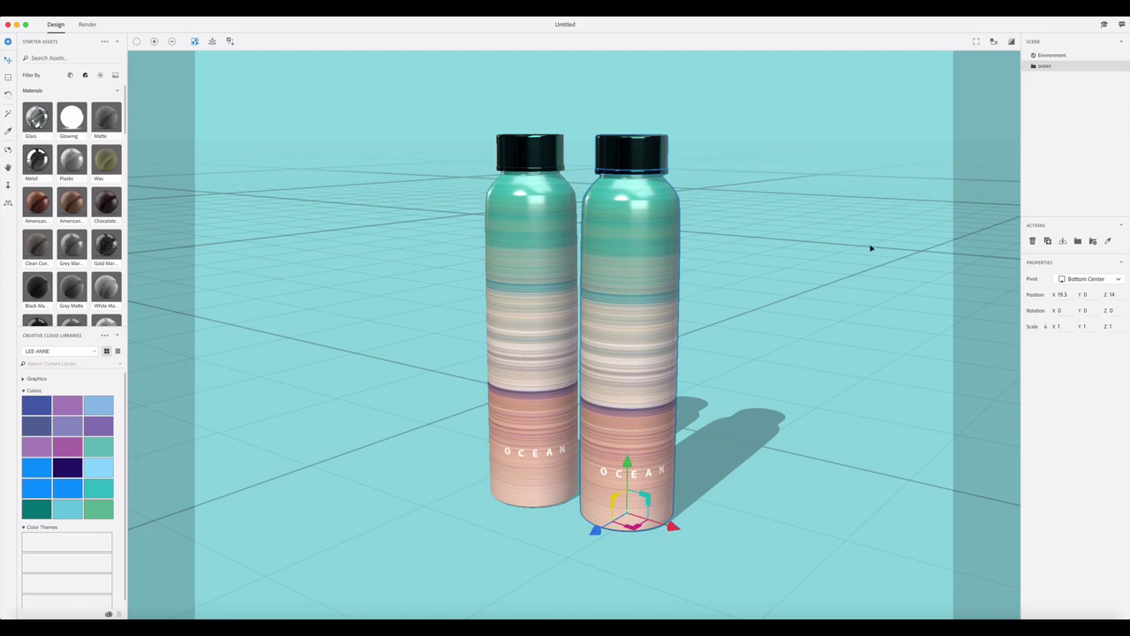
pyautogui.doubleClick(1052, 68)
pyautogui.press('BackSpace')
pyautogui.press('Return')
# Step: Switch to Finder and place Environment_packaging-01.jpg on the desert bottle, replacing its current decal
pyautogui.press('super+Tab')
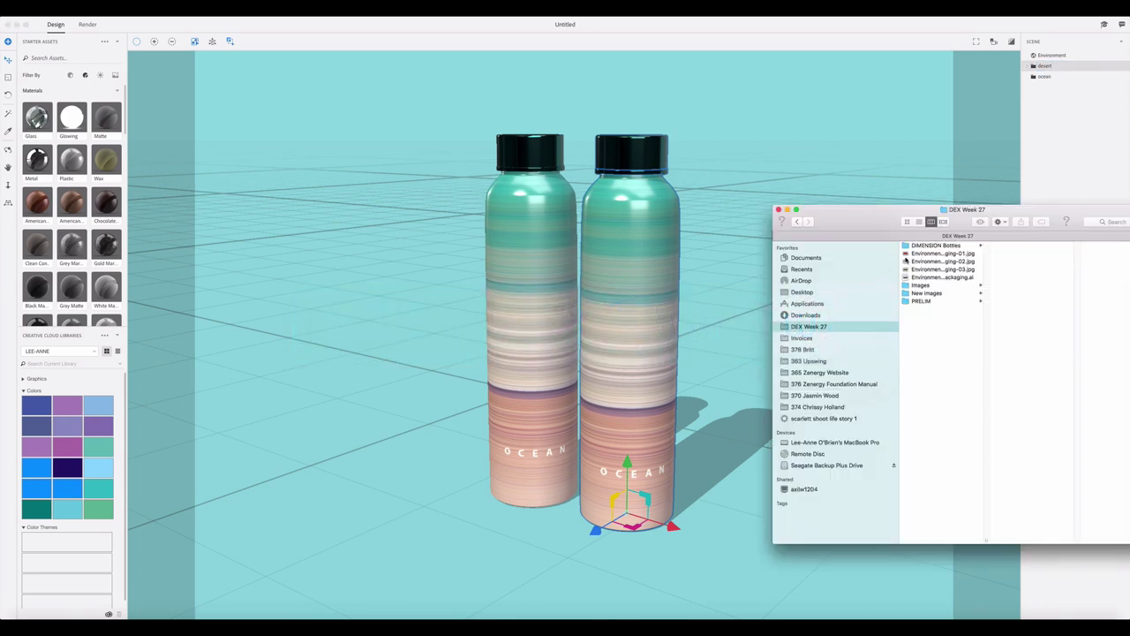
pyautogui.click(904, 255)
pyautogui.moveTo(905, 256); pyautogui.dragTo(643, 310)
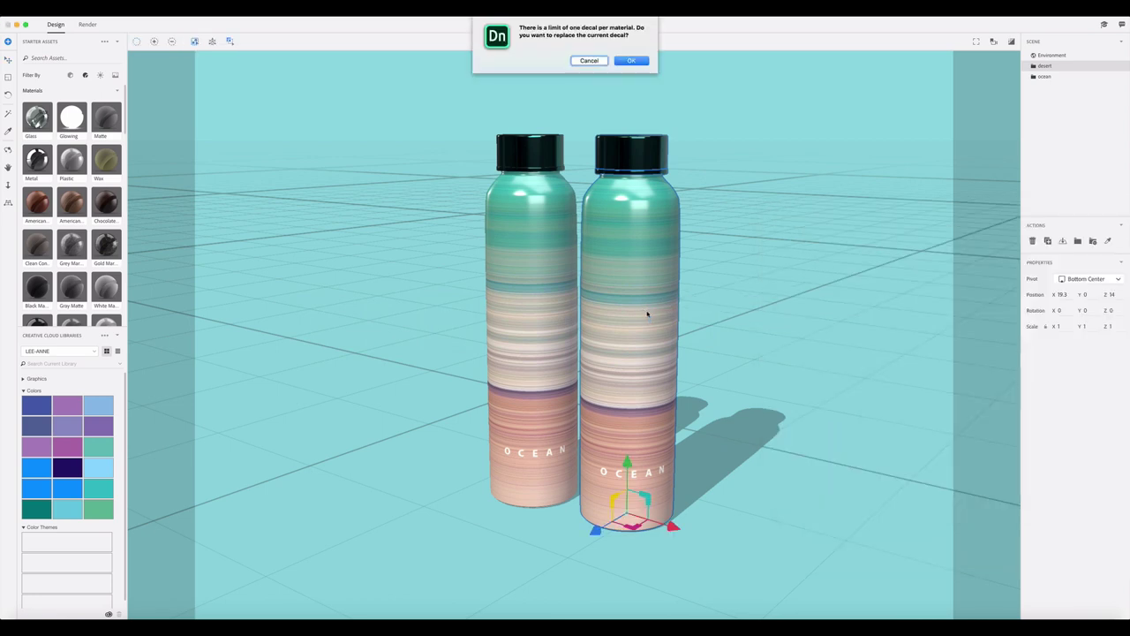
pyautogui.click(631, 61)
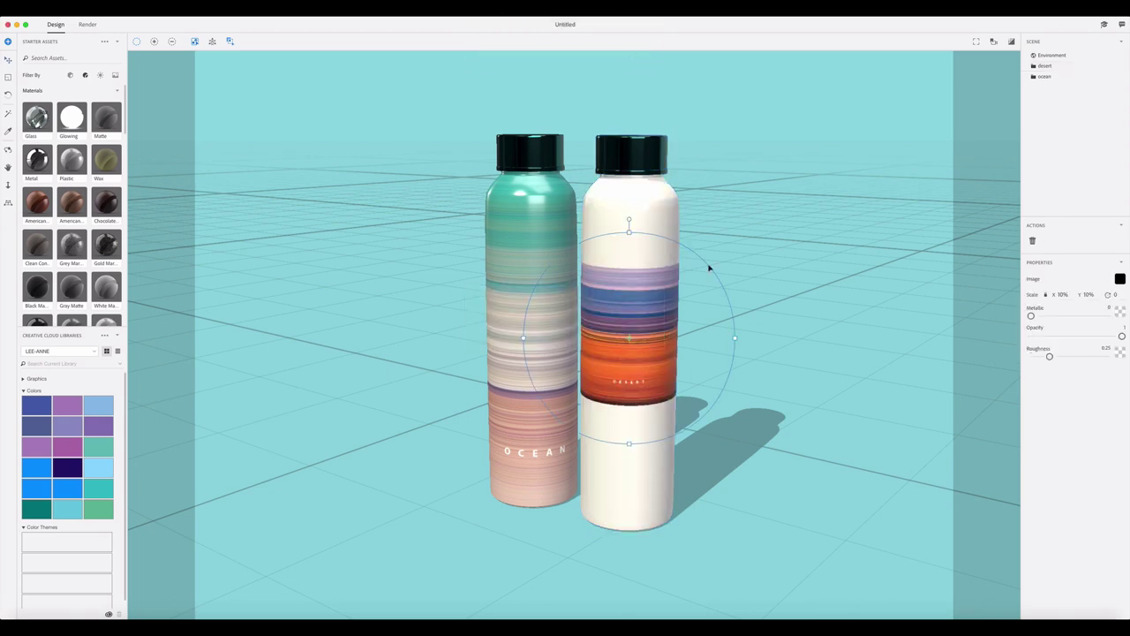
# Step: Scale the desert decal to about 28% and position it so the stripes cover the bottle from neck to base
pyautogui.moveTo(750, 329); pyautogui.dragTo(850, 257)
pyautogui.moveTo(640, 329); pyautogui.dragTo(639, 371)
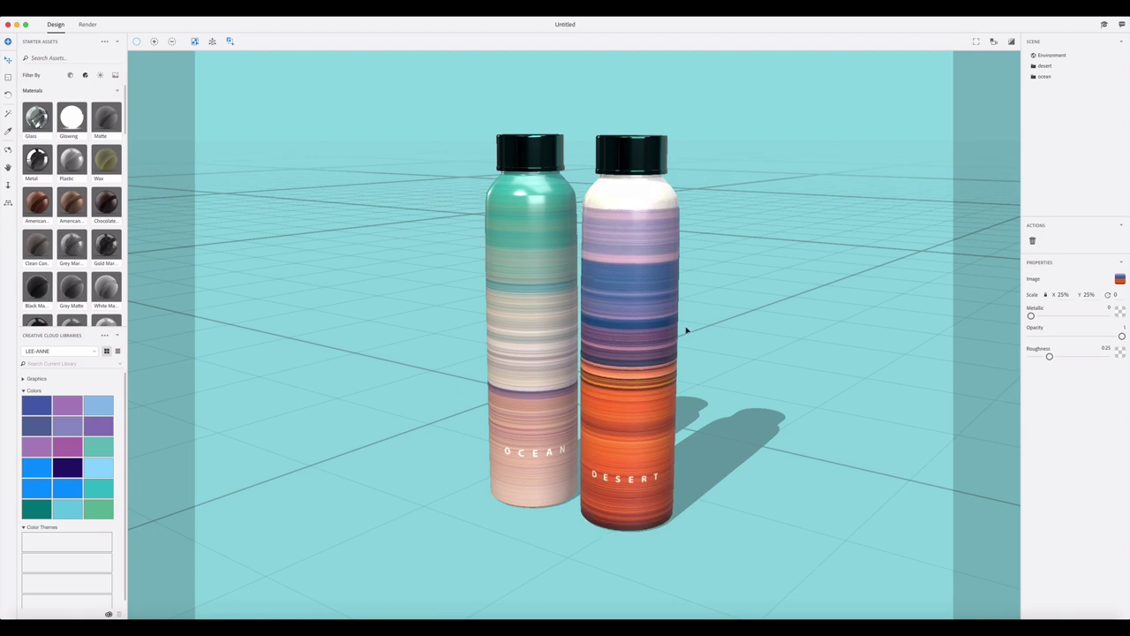
pyautogui.click(621, 319)
pyautogui.moveTo(635, 318); pyautogui.dragTo(636, 306)
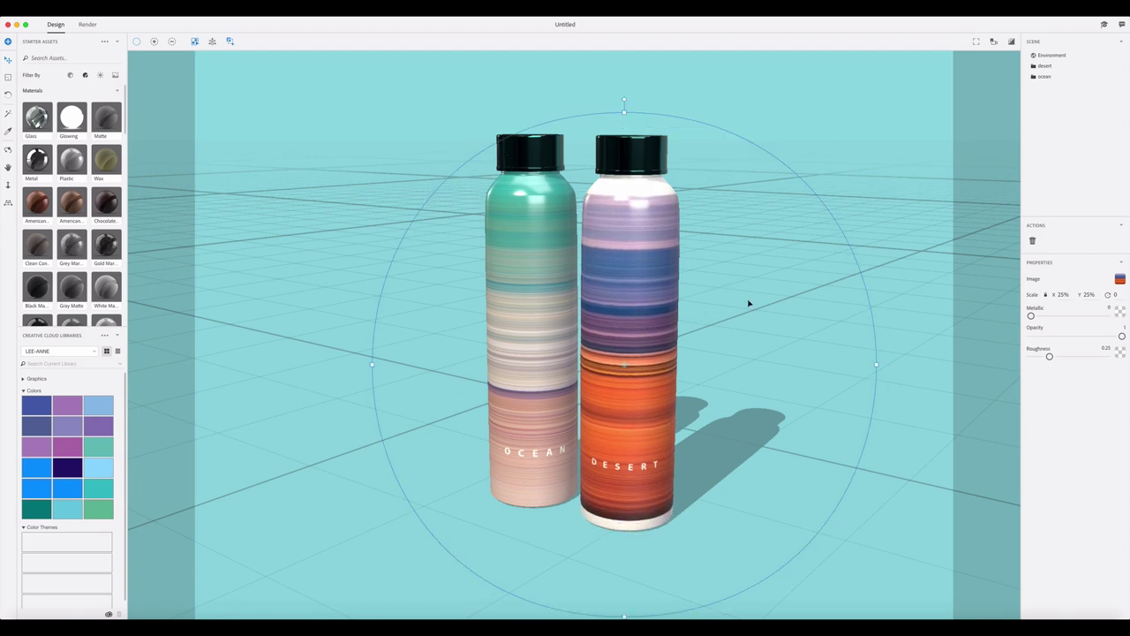
pyautogui.moveTo(879, 366); pyautogui.dragTo(898, 355)
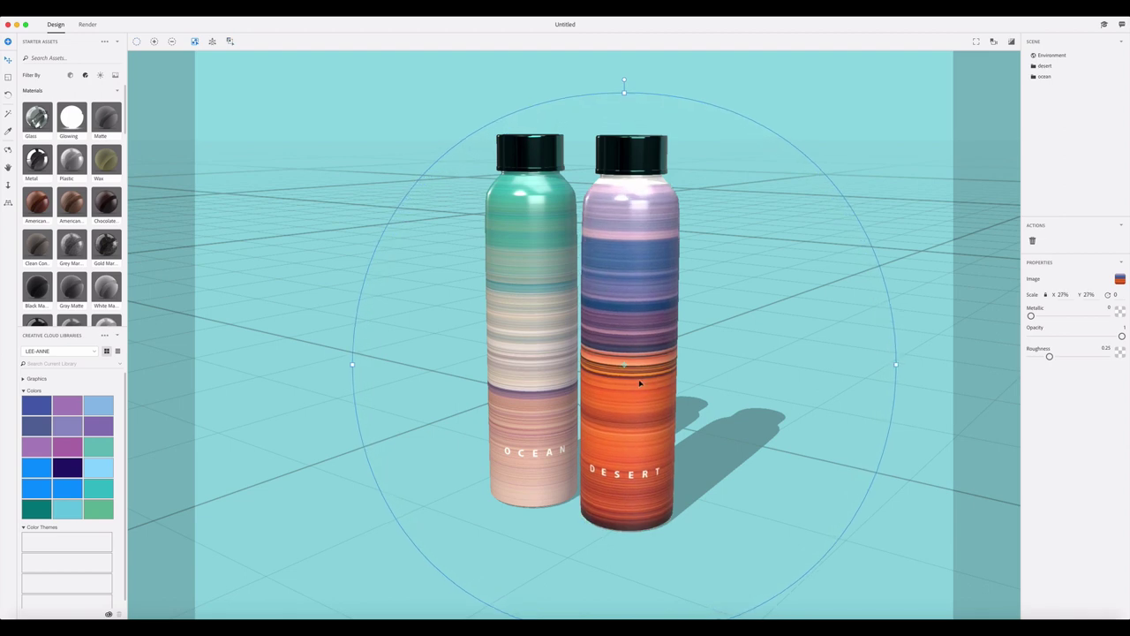
pyautogui.moveTo(640, 382); pyautogui.dragTo(653, 373)
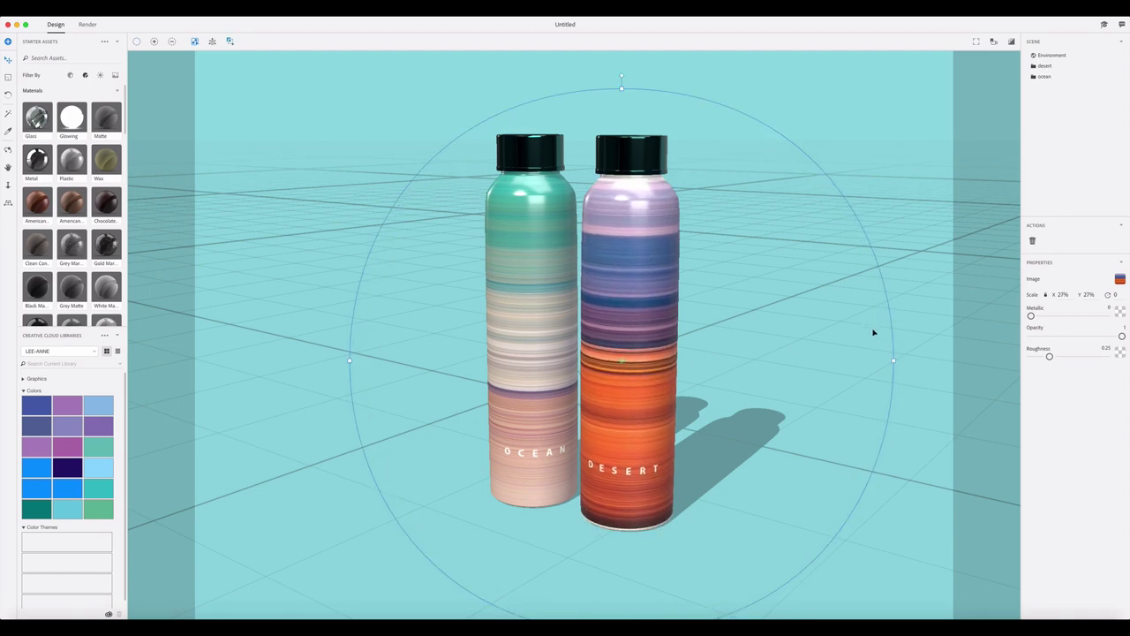
pyautogui.moveTo(901, 357); pyautogui.dragTo(902, 359)
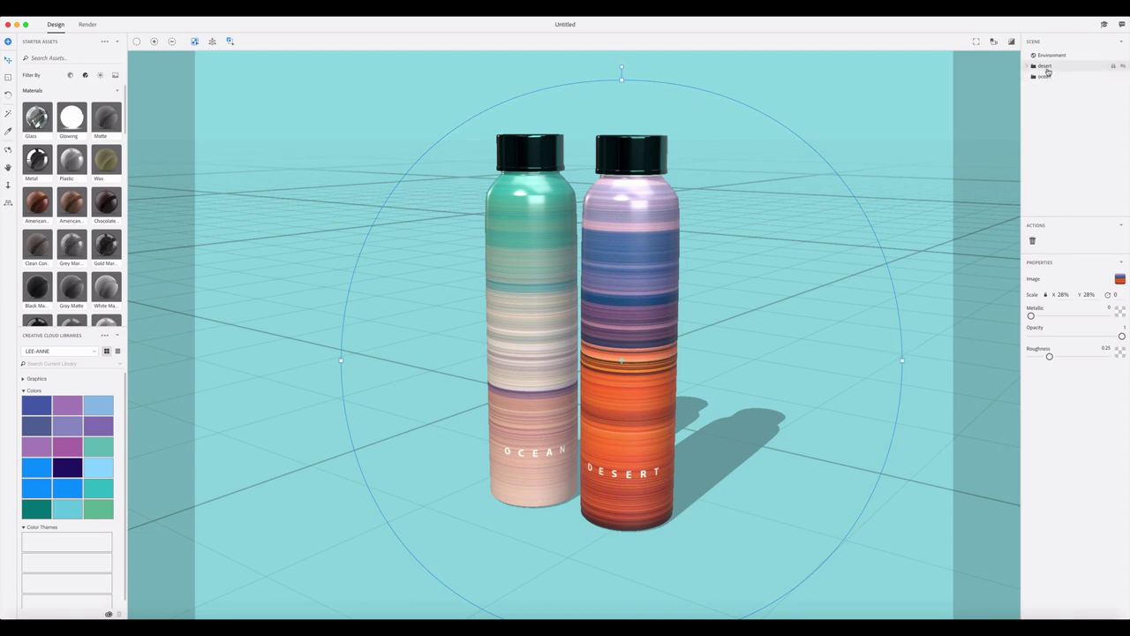
# Step: Expand the desert group and sample the lavender at the bottle's neck as the Lid metal's base color, RGB 176, 169, 200
pyautogui.click(1029, 67)
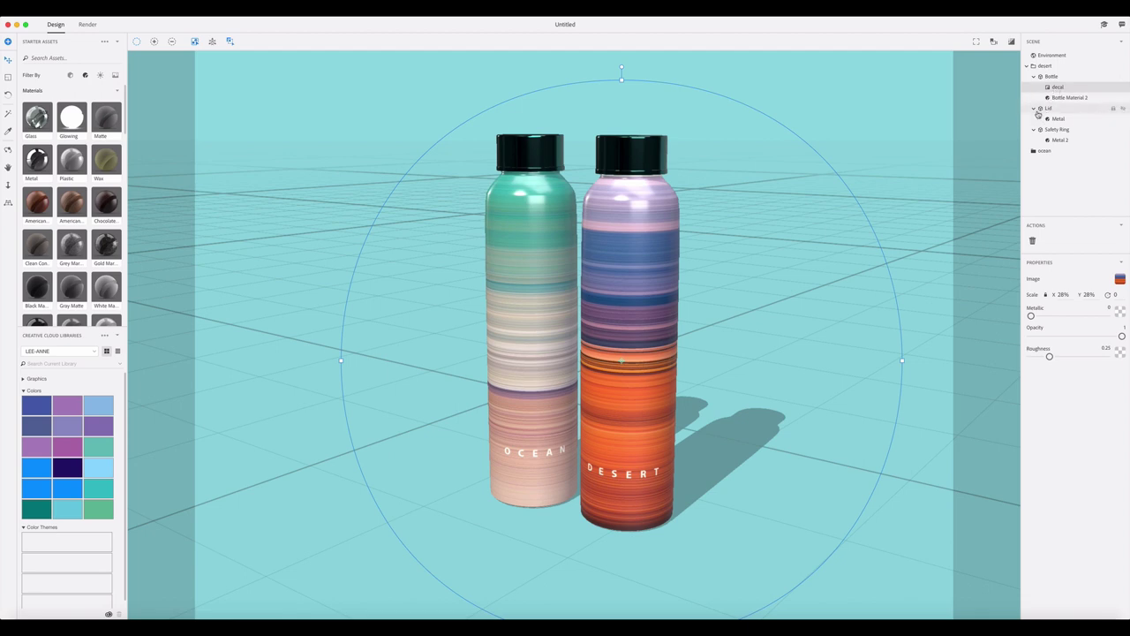
pyautogui.click(1057, 118)
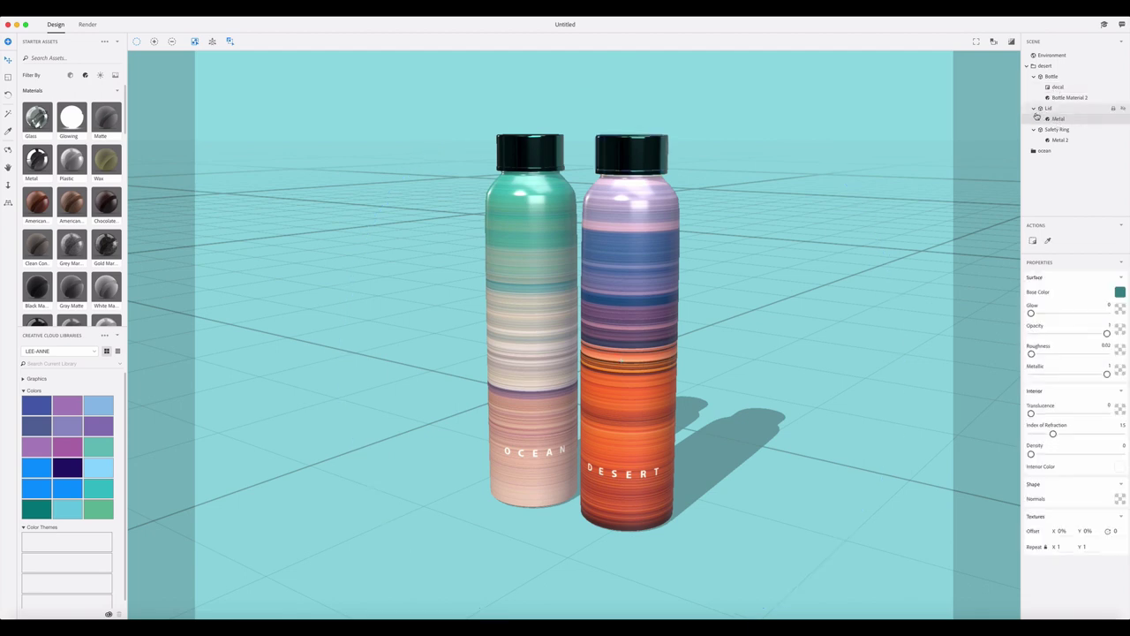
pyautogui.click(1034, 108)
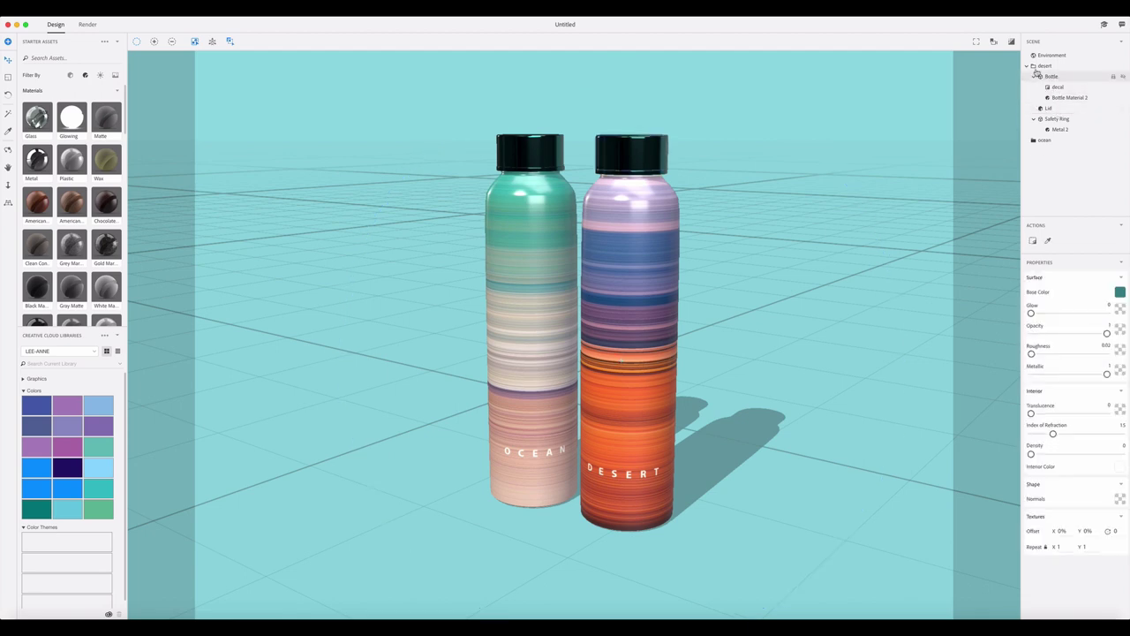
pyautogui.click(1036, 109)
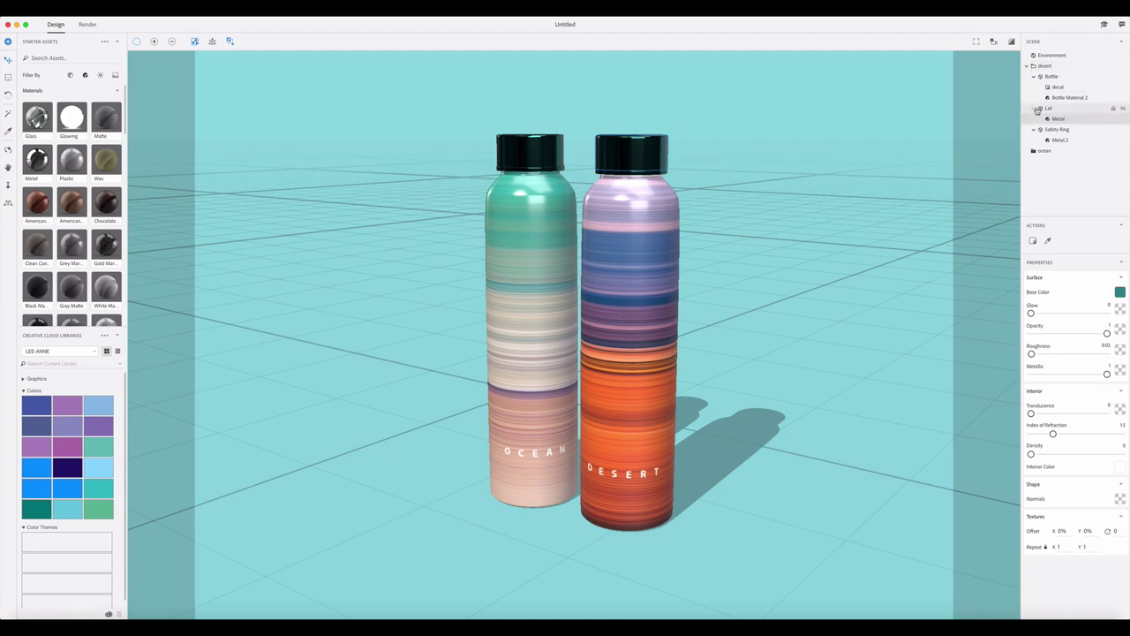
pyautogui.click(1119, 292)
pyautogui.click(1009, 341)
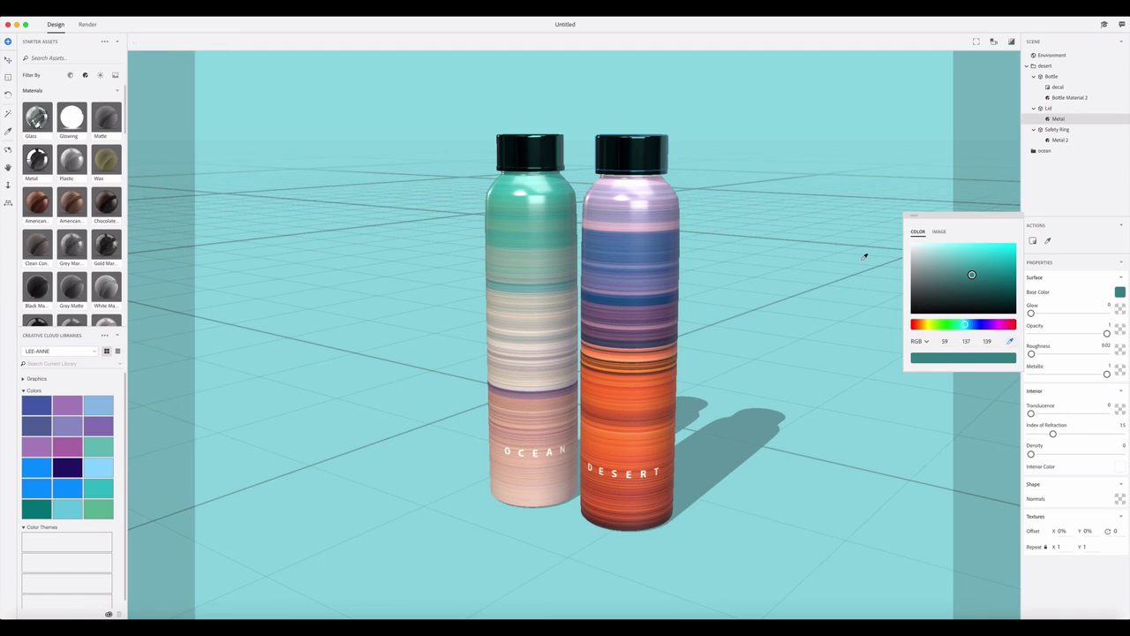
pyautogui.click(666, 183)
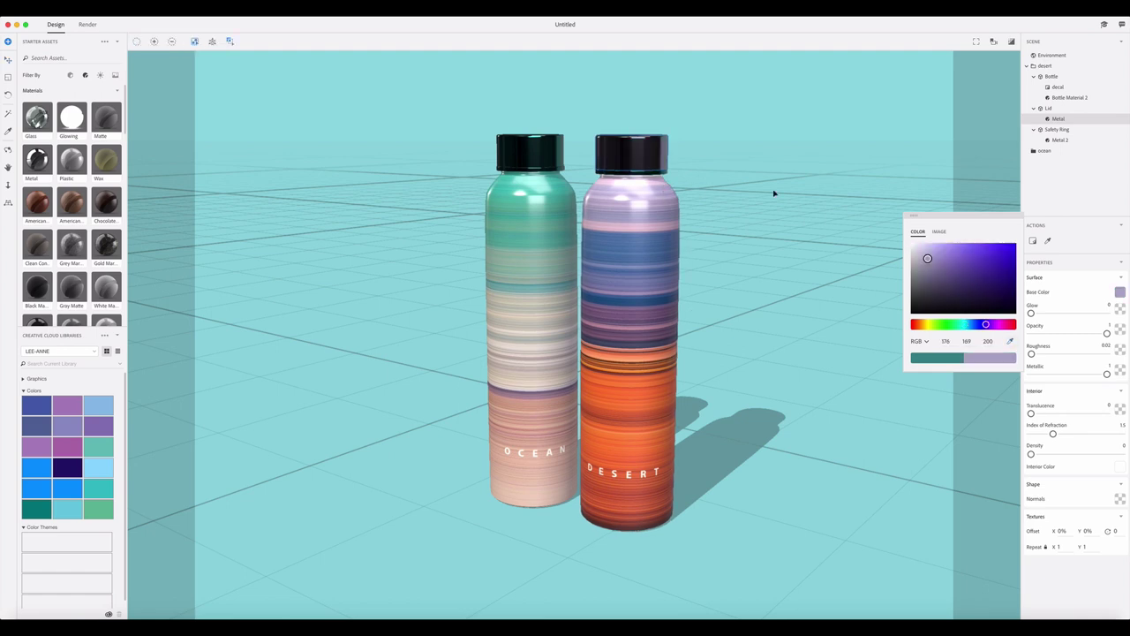
# Step: Sample the pale lavender at the neck as the desert Safety Ring metal's base color, RGB 206, 198, 227, and collapse the group
pyautogui.click(1060, 140)
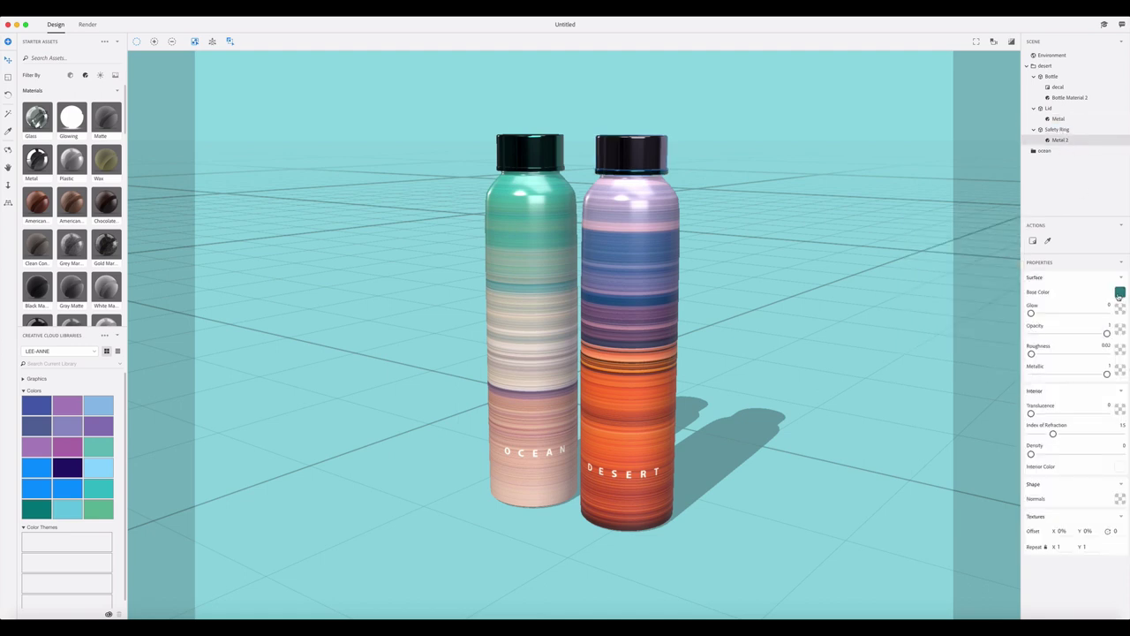
pyautogui.click(1118, 293)
pyautogui.click(1009, 341)
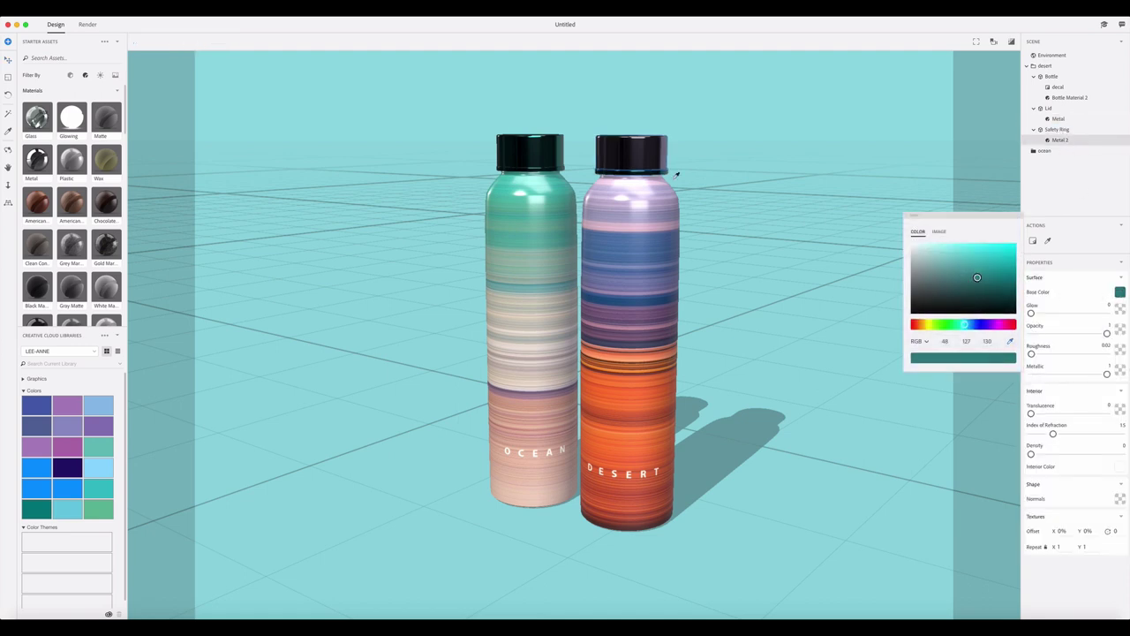
pyautogui.click(607, 181)
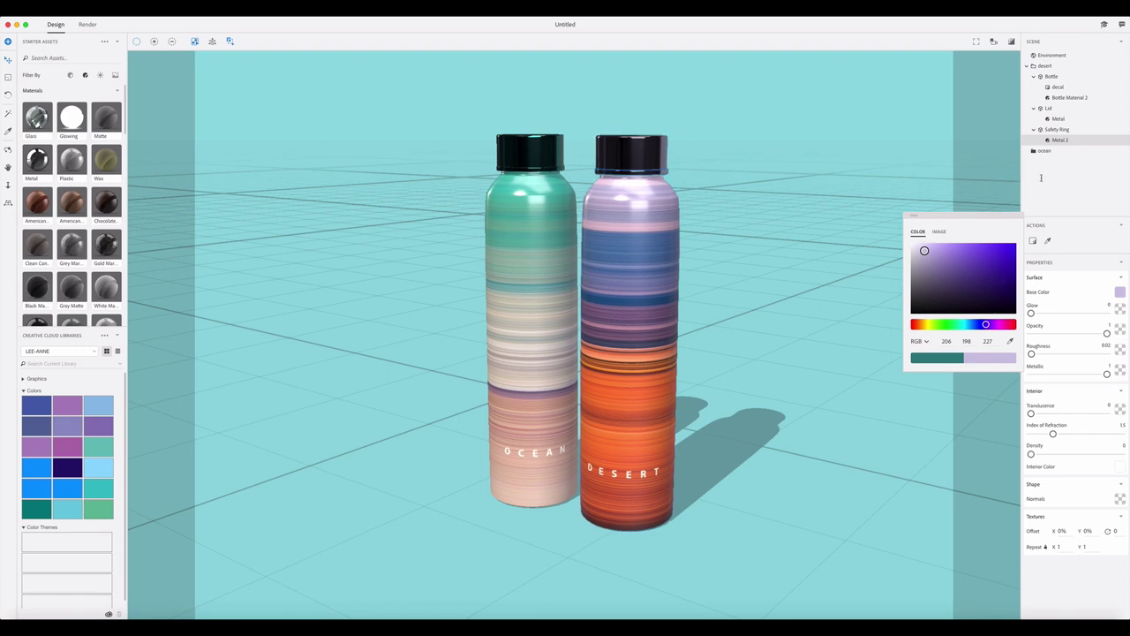
pyautogui.click(1041, 178)
pyautogui.click(1033, 67)
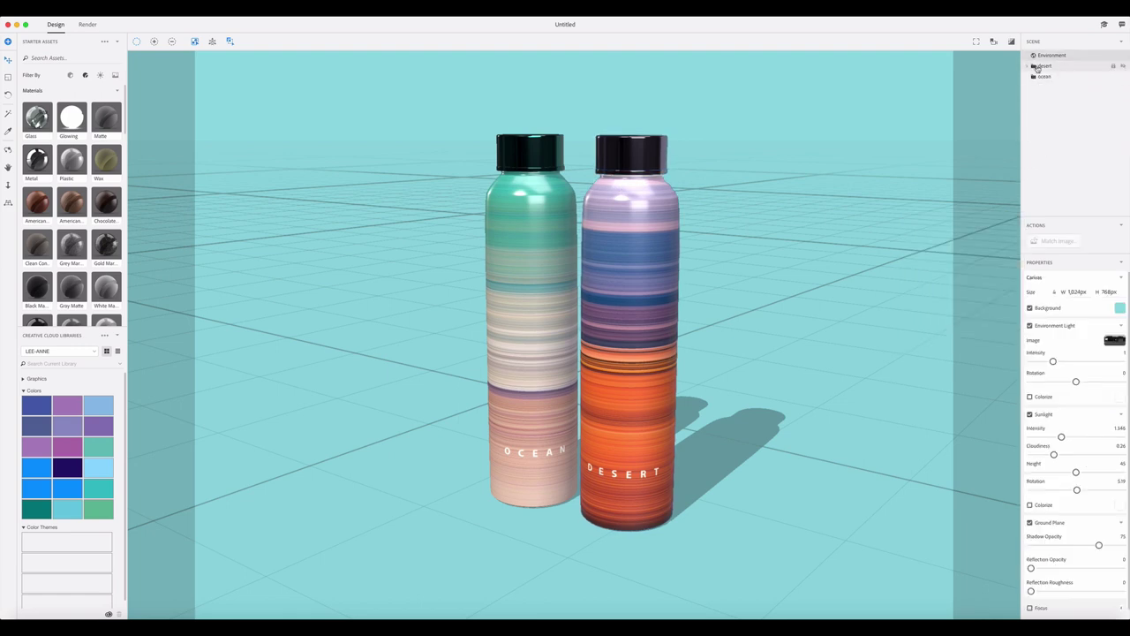
# Step: Duplicate the desert bottle to about X 26.7, Z 16.7, and undo the trial lift off the ground
pyautogui.click(1040, 66)
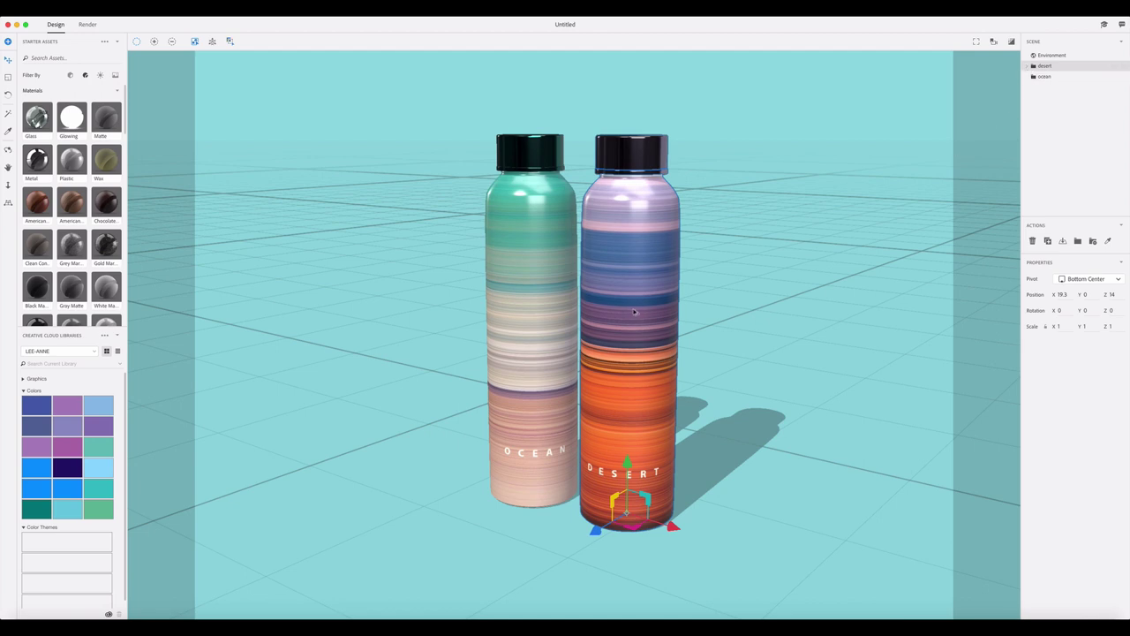
pyautogui.keyDown('alt'); pyautogui.moveTo(633, 312); pyautogui.dragTo(744, 346); pyautogui.keyUp('alt')
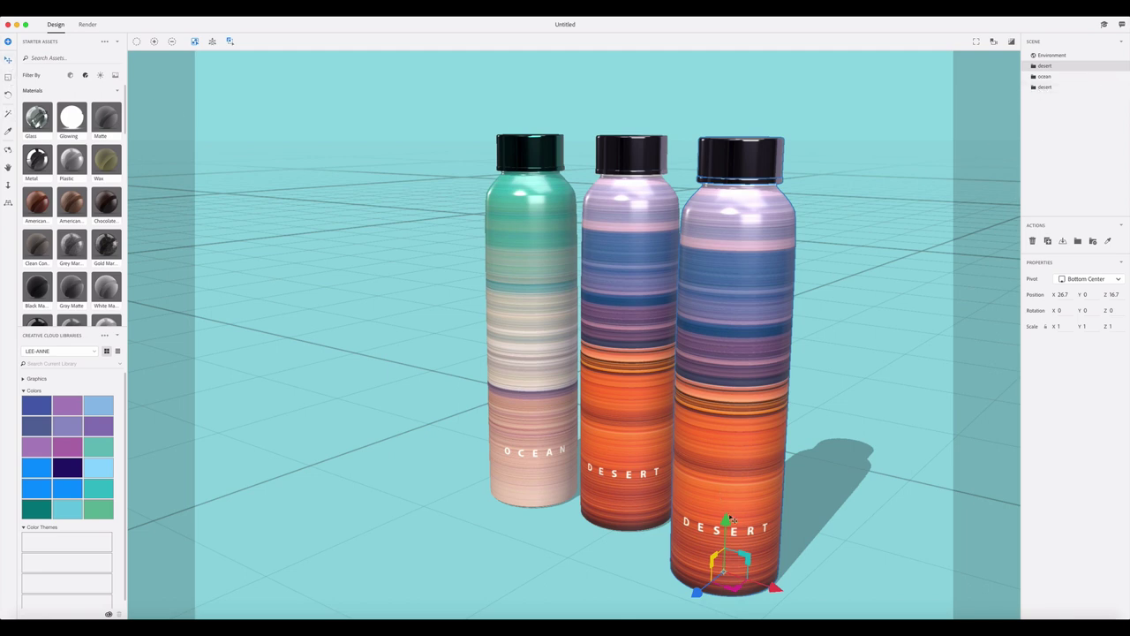
pyautogui.moveTo(731, 519); pyautogui.dragTo(748, 497)
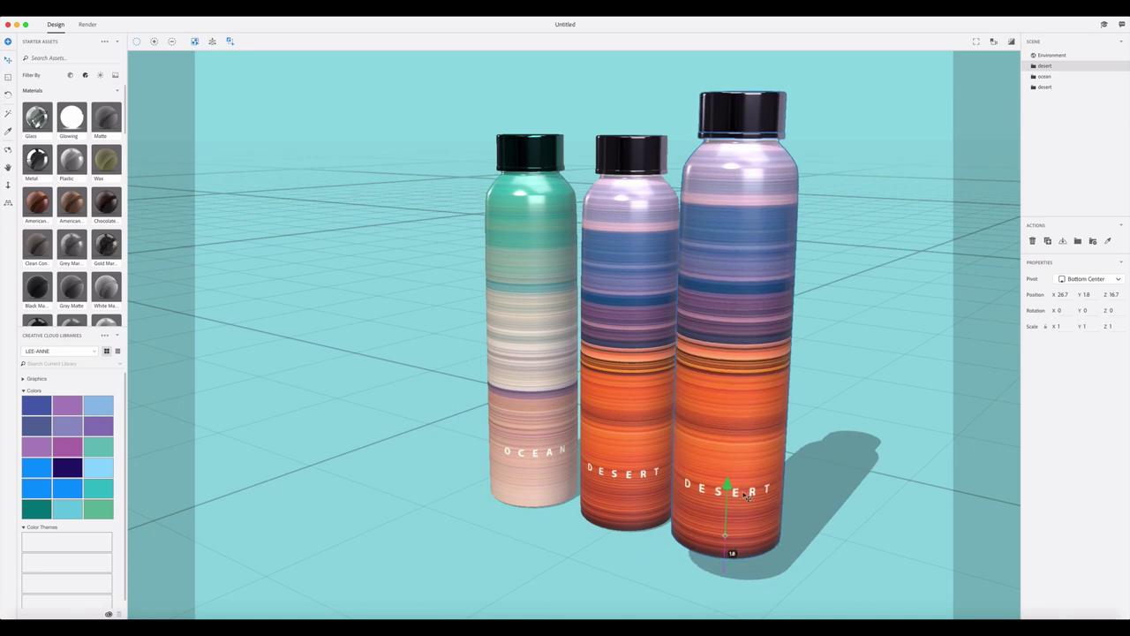
pyautogui.hotkey('ctrl', 'z')
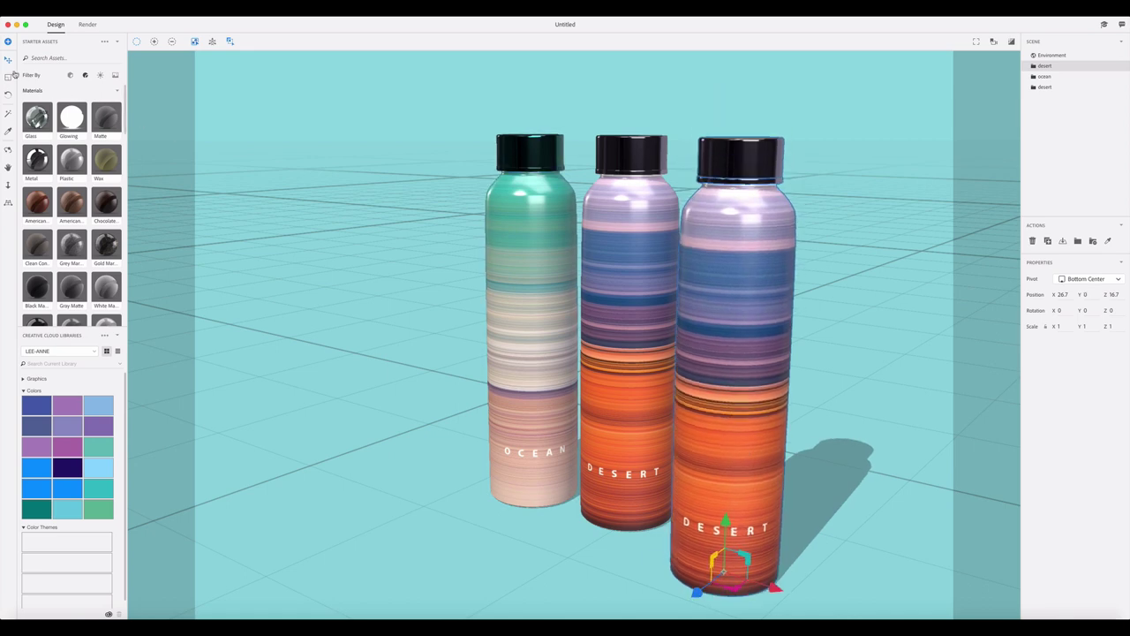
# Step: Move the new desert copy to about X 23.8, Z 11.6, and bring the ocean bottle forward in line with the others
pyautogui.moveTo(697, 592); pyautogui.dragTo(740, 574)
pyautogui.moveTo(808, 560); pyautogui.dragTo(763, 549)
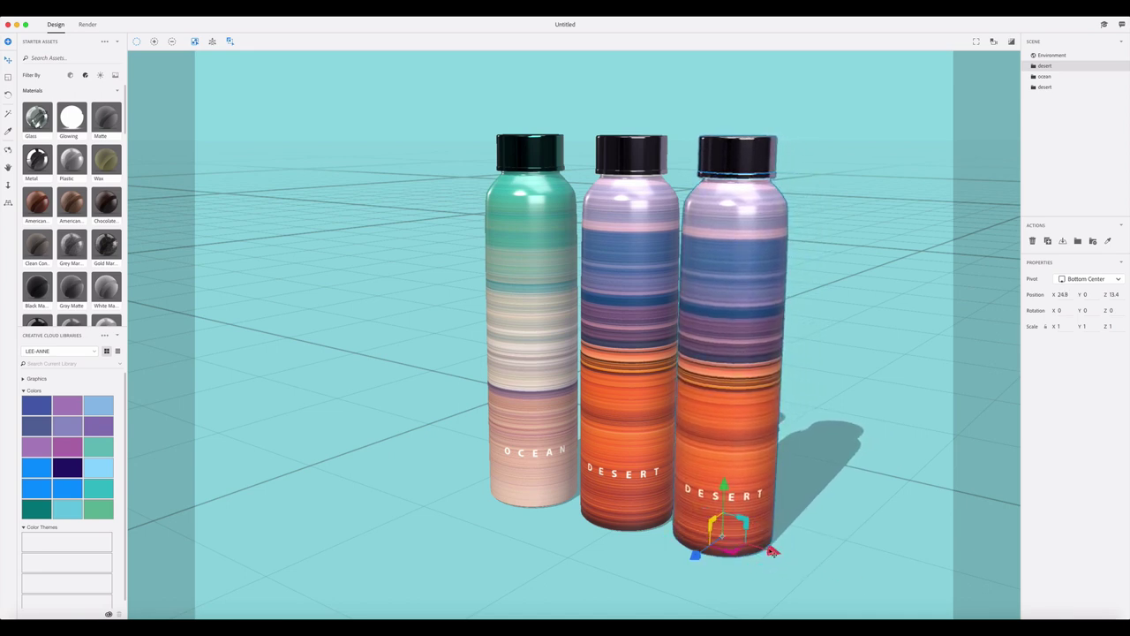
pyautogui.moveTo(696, 559); pyautogui.dragTo(712, 535)
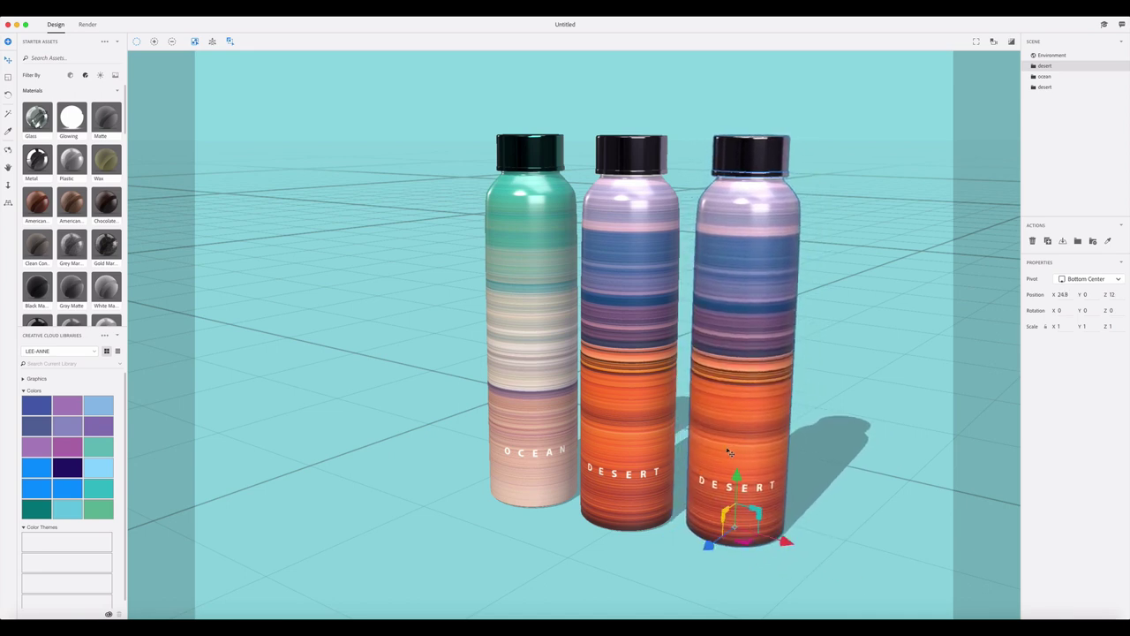
pyautogui.moveTo(728, 440); pyautogui.dragTo(716, 435)
pyautogui.click(554, 381)
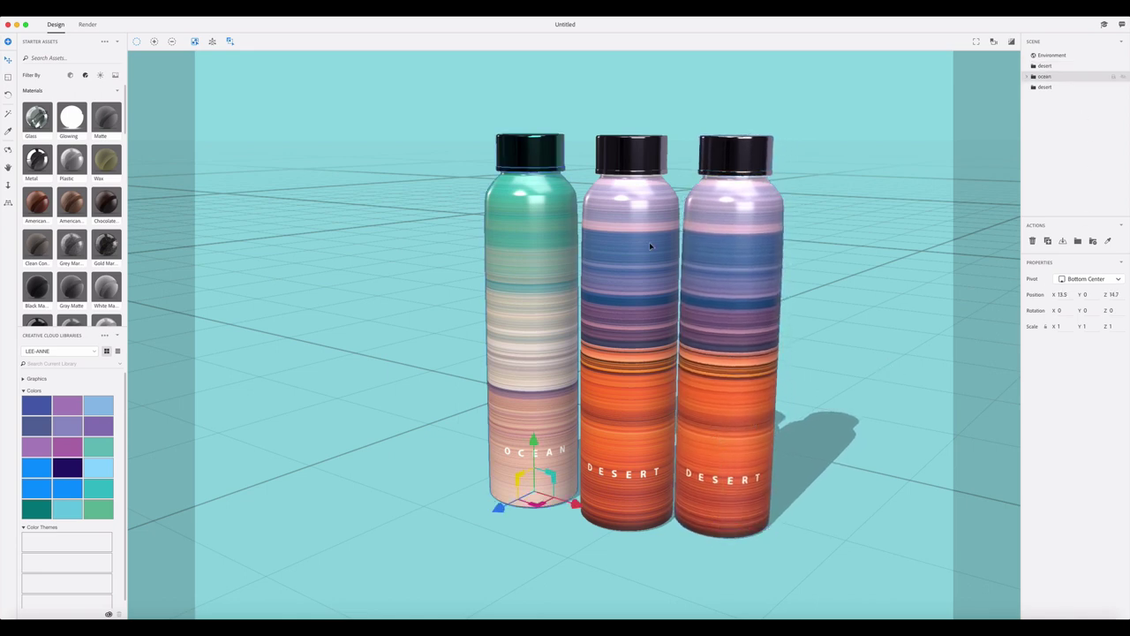
pyautogui.moveTo(554, 381); pyautogui.dragTo(548, 399)
# Step: Rename the new copy's group forest and expand it in the scene list
pyautogui.click(1046, 66)
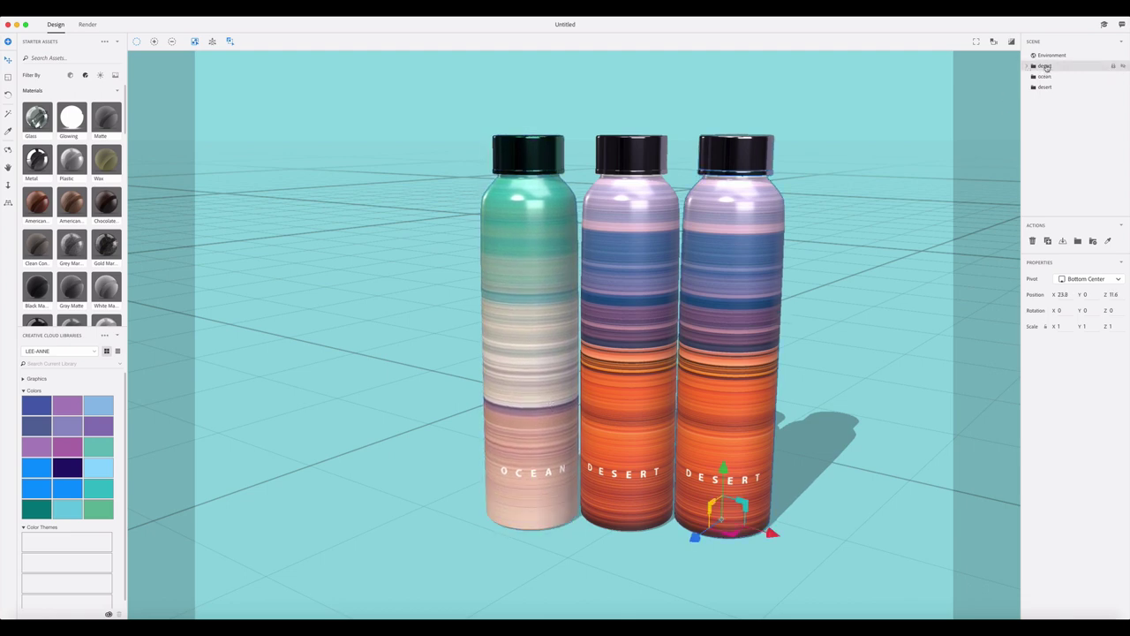
pyautogui.doubleClick(1045, 66)
pyautogui.press('Return')
pyautogui.click(1024, 68)
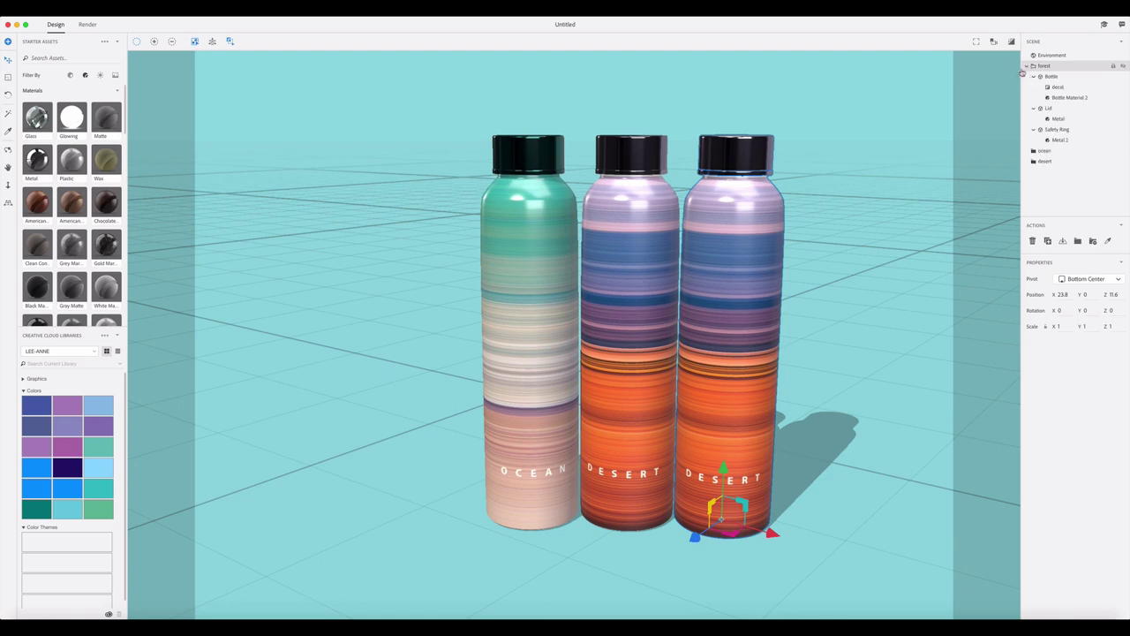
# Step: Switch to Finder and place Environment_packaging-03.jpg on the forest bottle, replacing its current decal
pyautogui.click(727, 256)
pyautogui.press('super+Tab')
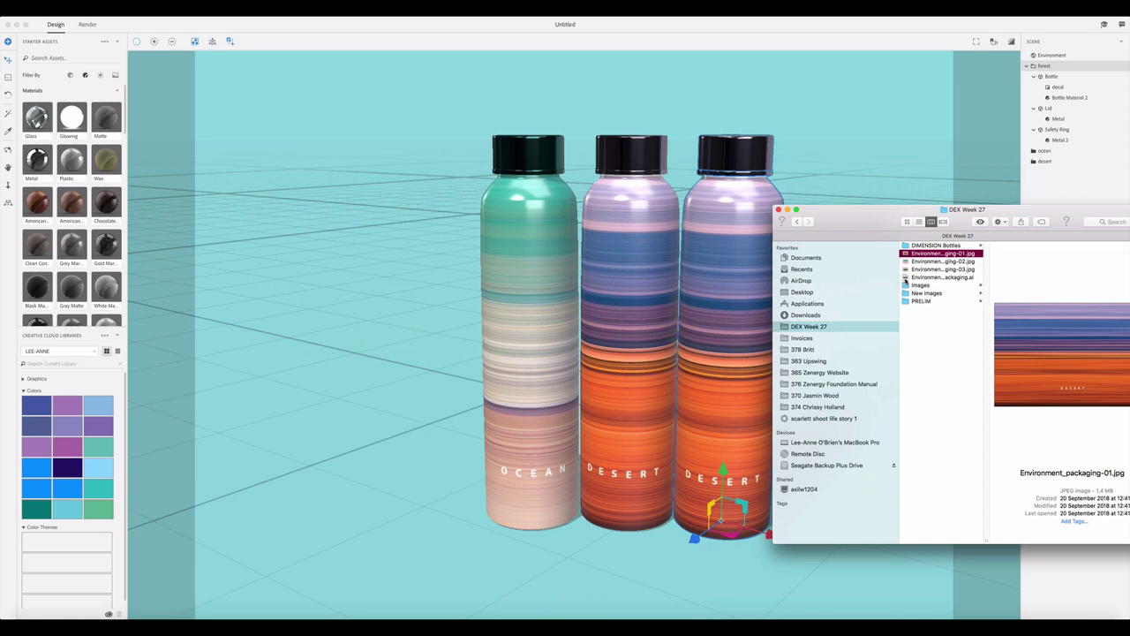
pyautogui.click(906, 270)
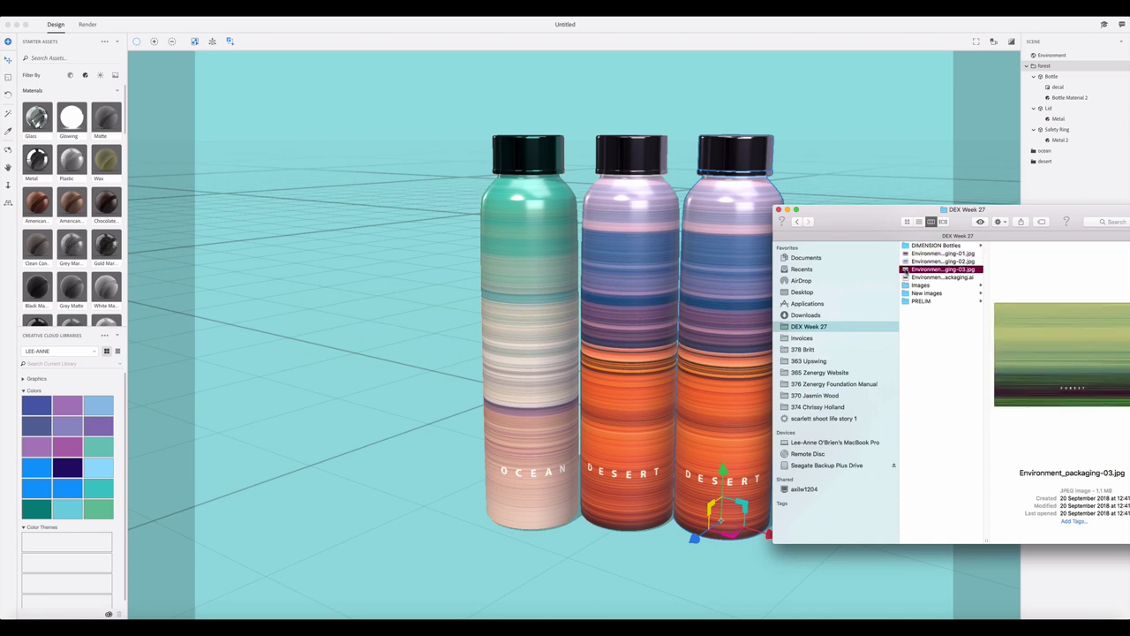
pyautogui.moveTo(905, 270); pyautogui.dragTo(742, 305)
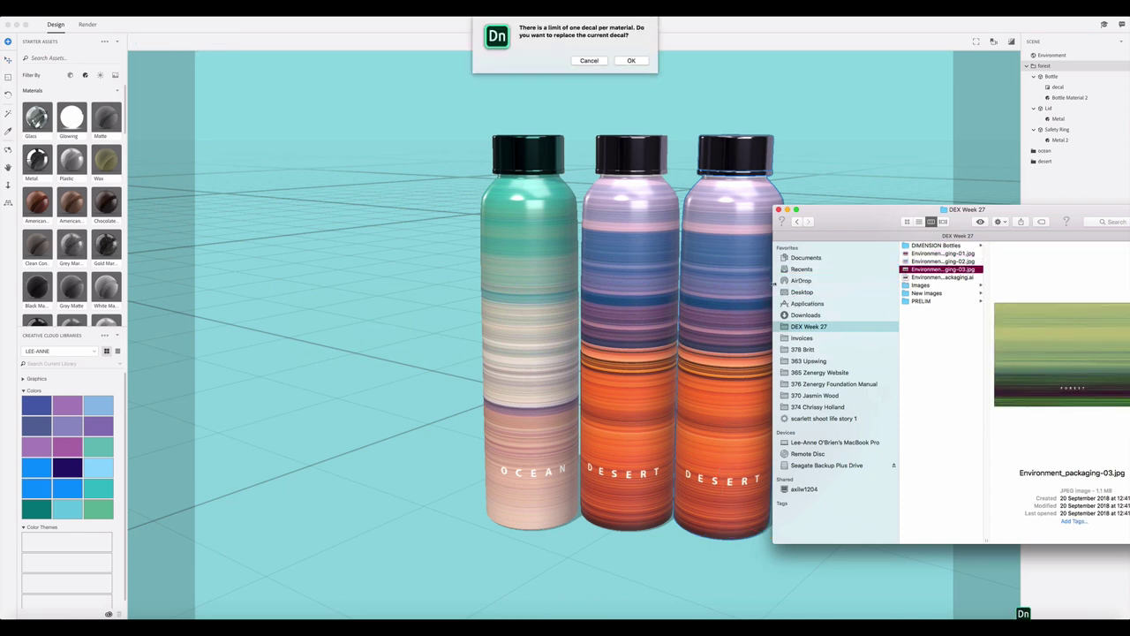
pyautogui.click(636, 61)
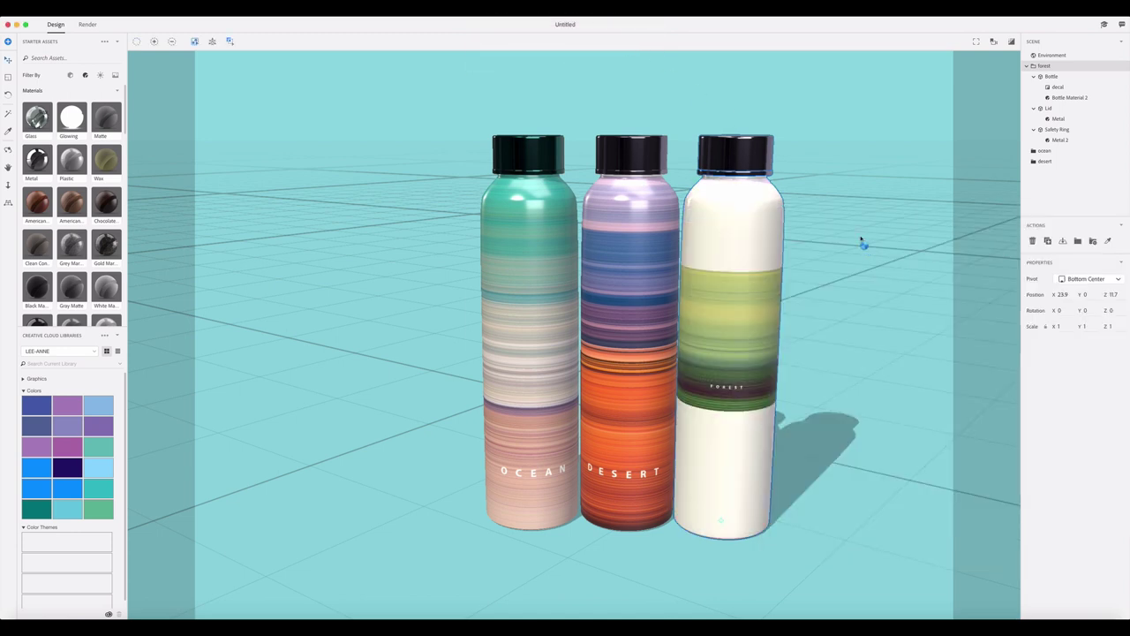
# Step: Scale the forest decal to about 28% and shift it down so the green stripes cover the whole bottle
pyautogui.moveTo(834, 346); pyautogui.dragTo(949, 257)
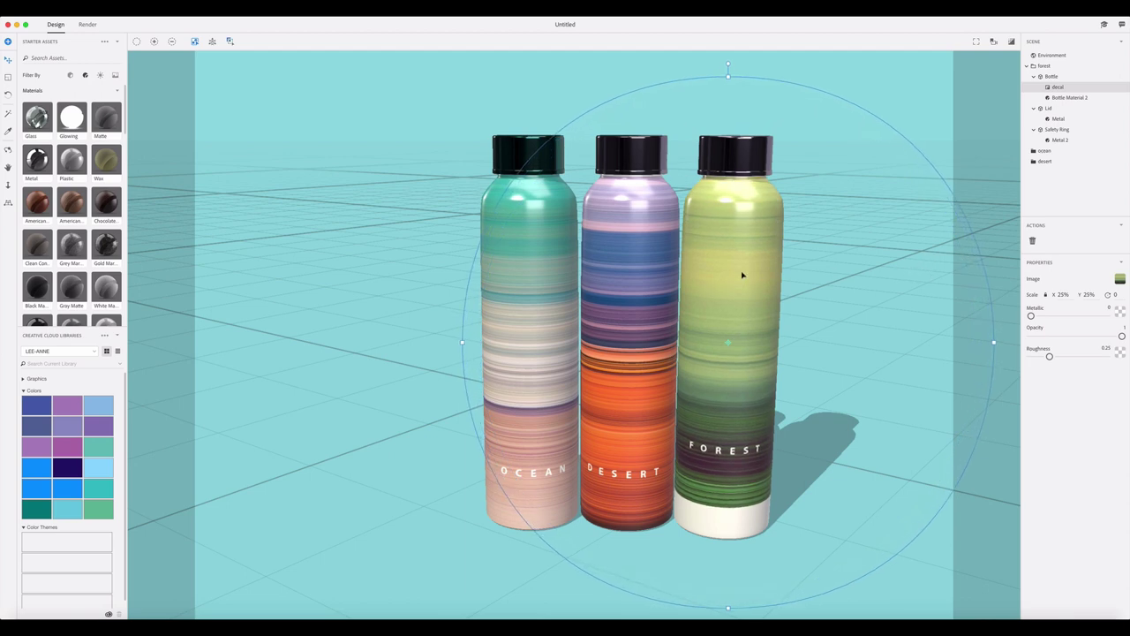
pyautogui.moveTo(740, 281); pyautogui.dragTo(733, 299)
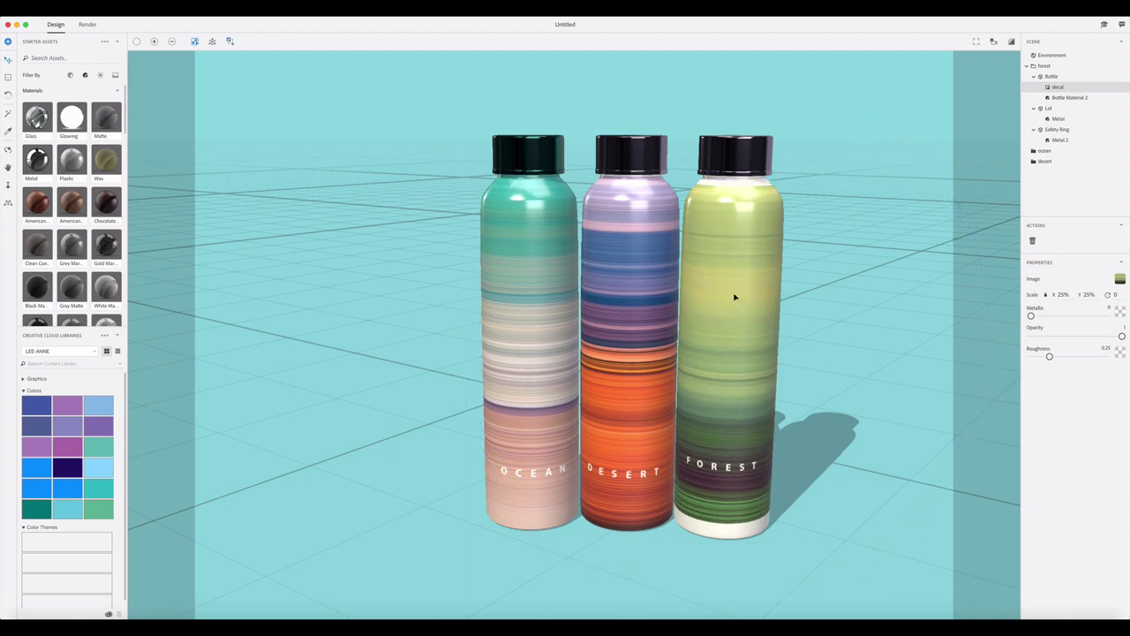
pyautogui.moveTo(989, 360); pyautogui.dragTo(1007, 344)
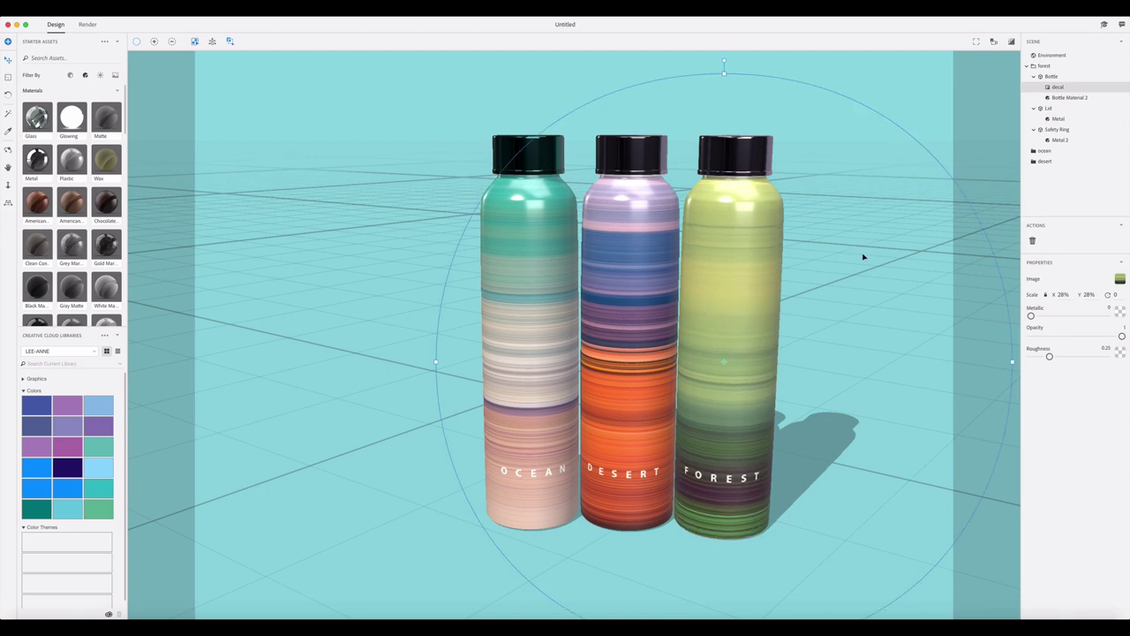
# Step: Pan and slightly orbit the camera so the three bottles sit centred in the frame
pyautogui.press('2')
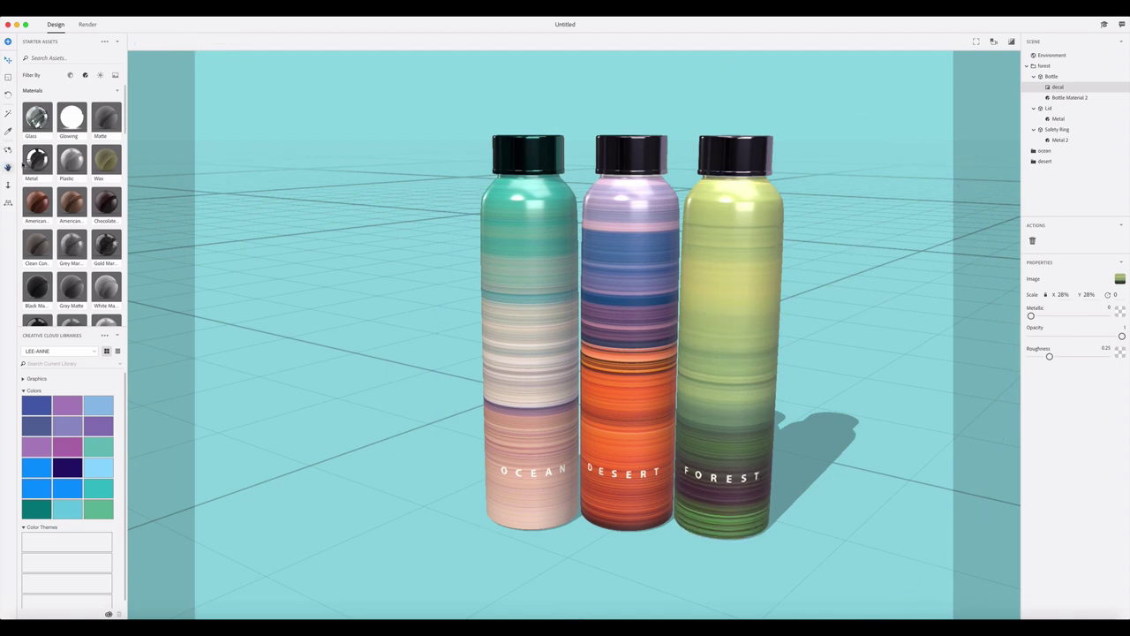
pyautogui.moveTo(625, 372); pyautogui.dragTo(549, 388)
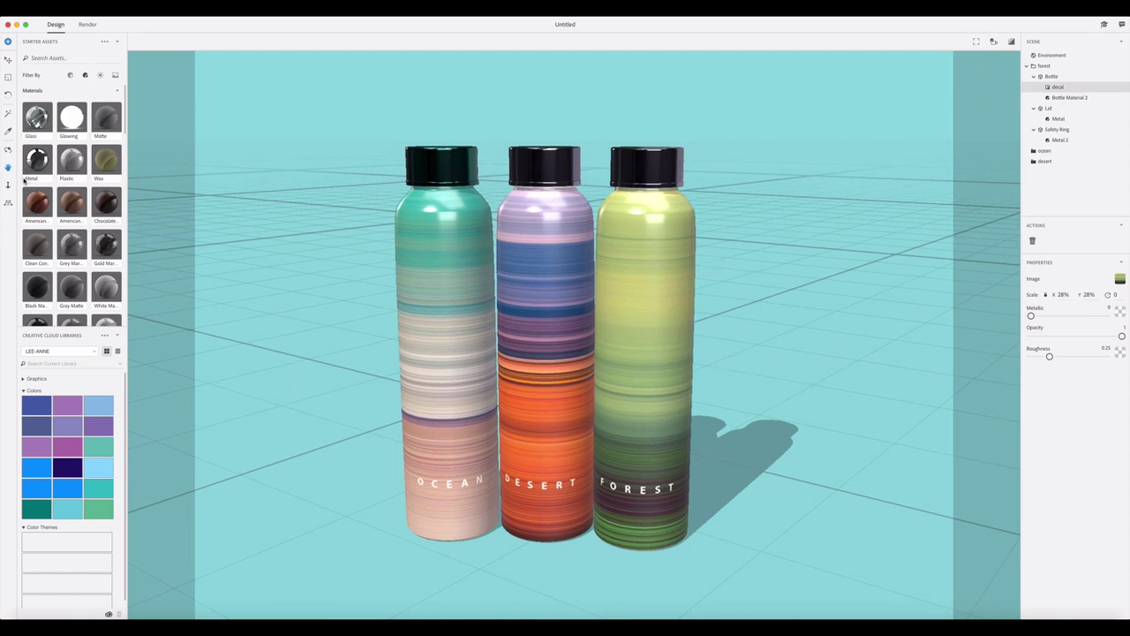
pyautogui.click(8, 150)
pyautogui.moveTo(551, 331); pyautogui.dragTo(549, 335)
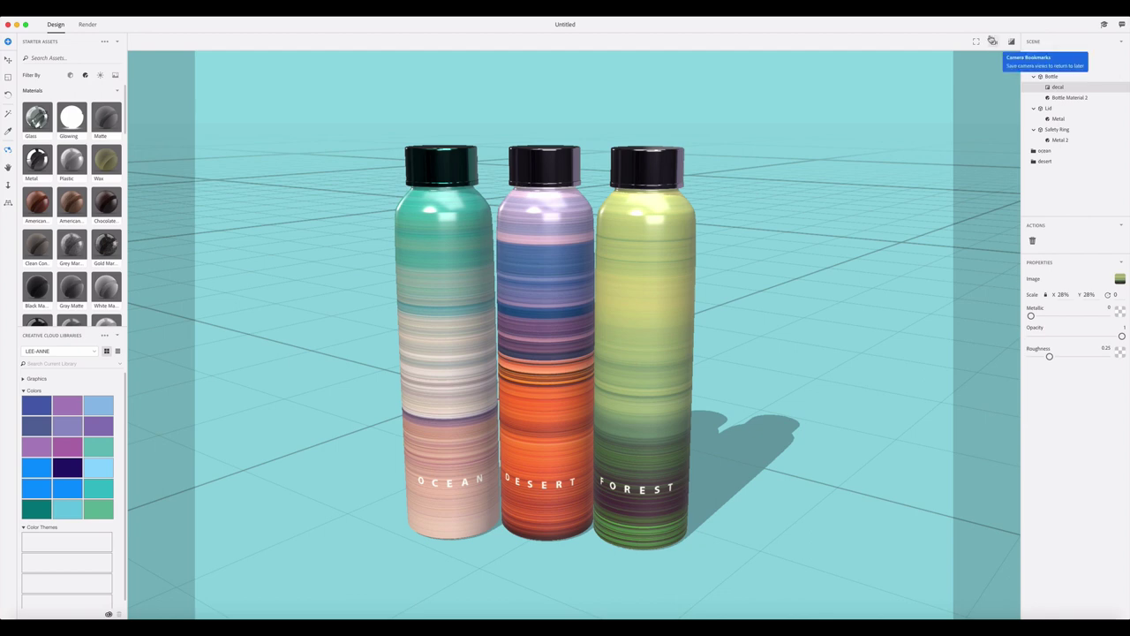
# Step: Save the scene as New Packs in the DIMENSION Bottles folder inside DEX Week 27
pyautogui.press('super+s')
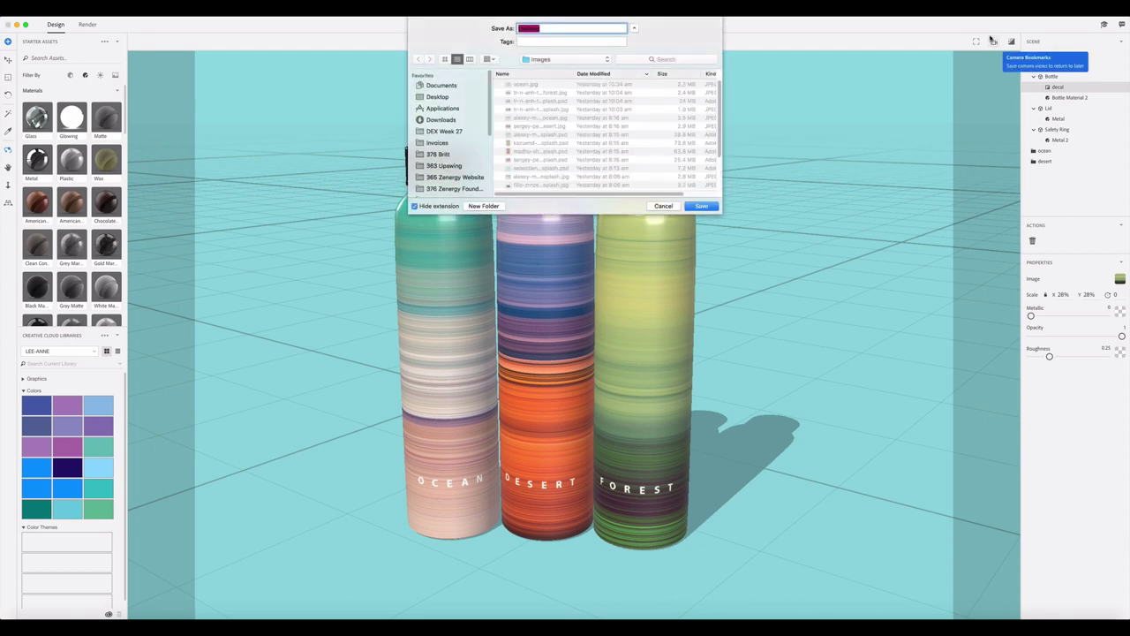
pyautogui.write('New Packs')
pyautogui.click(446, 132)
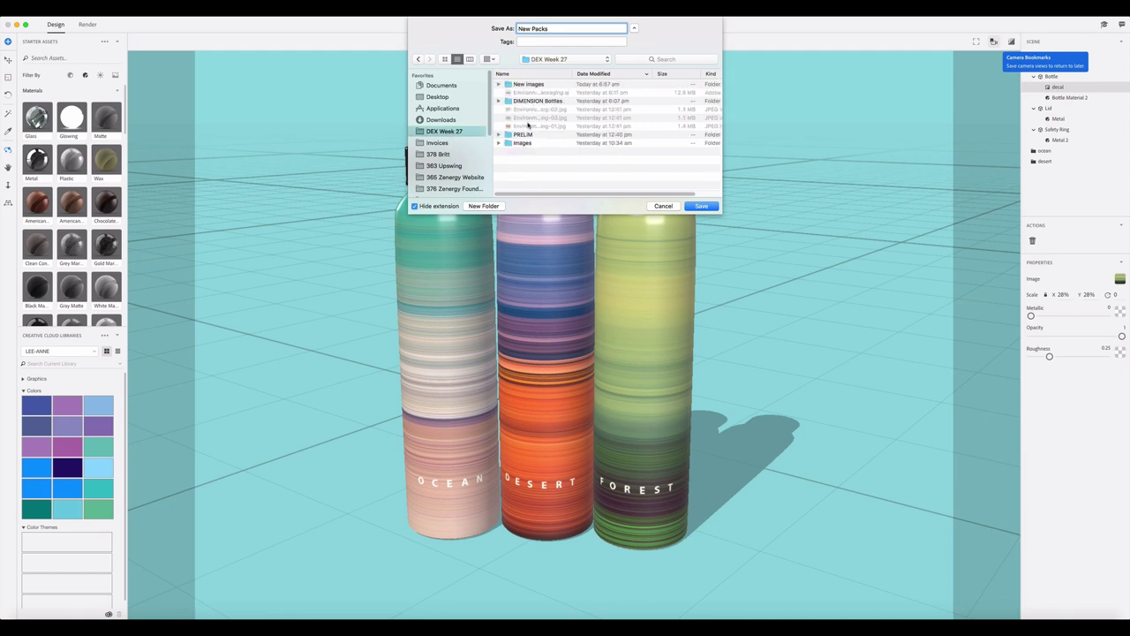
pyautogui.doubleClick(535, 101)
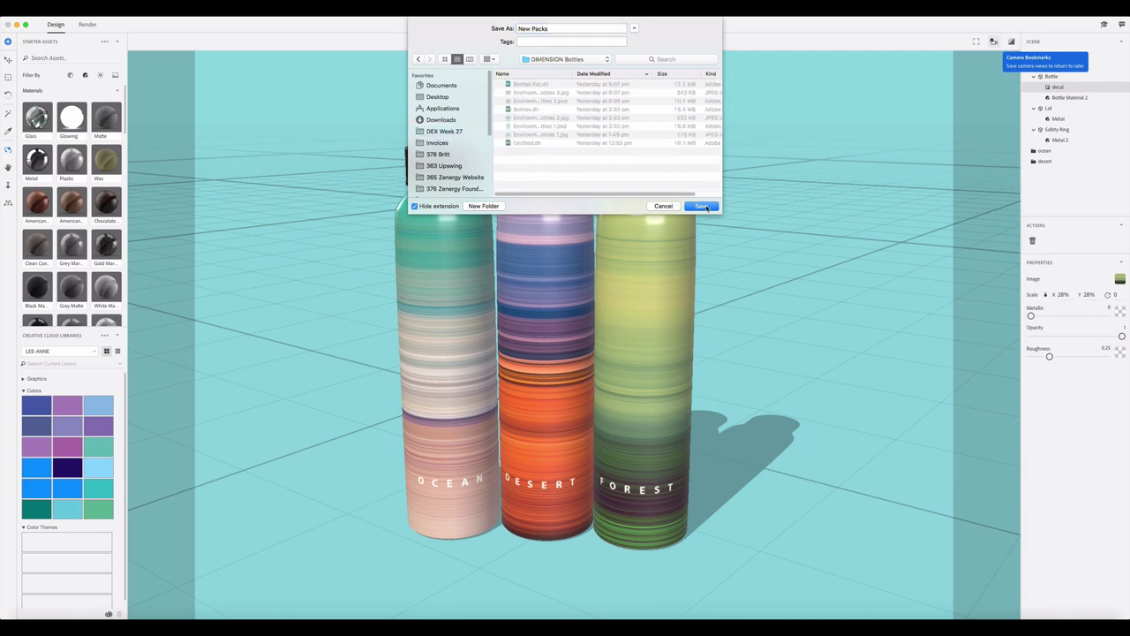
pyautogui.click(702, 206)
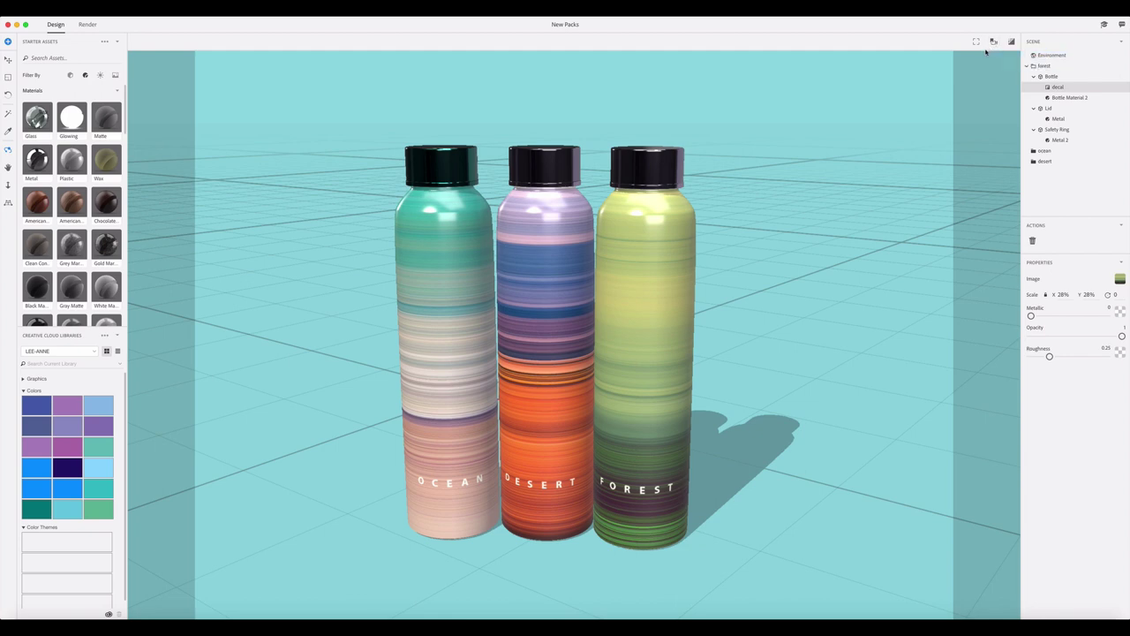
# Step: Starting from the Default View, orbit the camera to a high angle from the right and bookmark it as top right
pyautogui.click(993, 42)
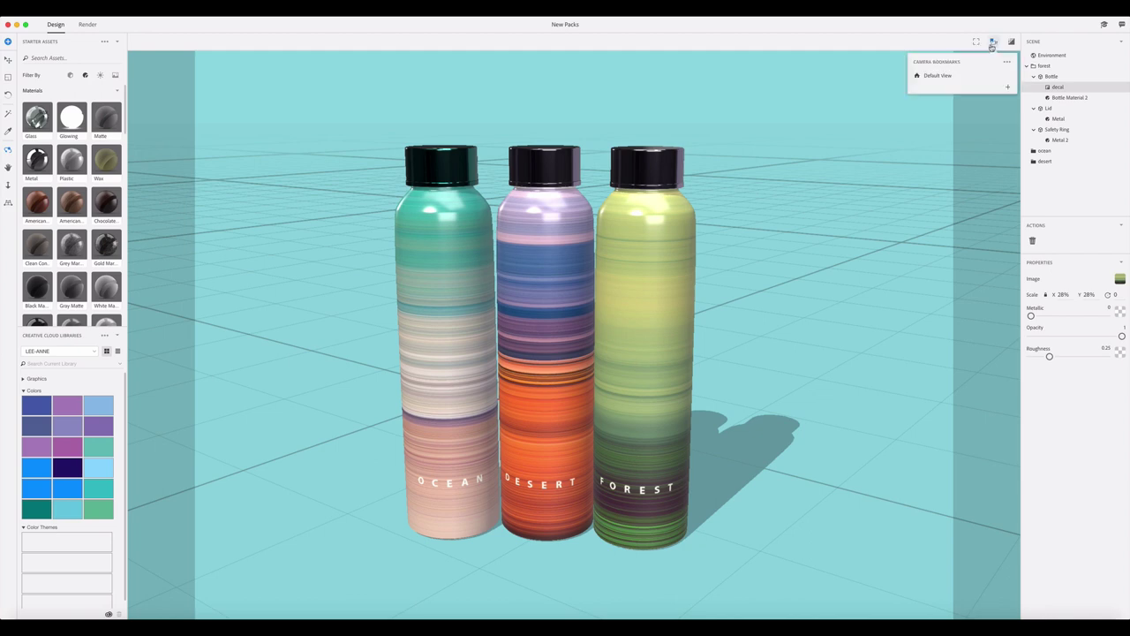
pyautogui.click(939, 76)
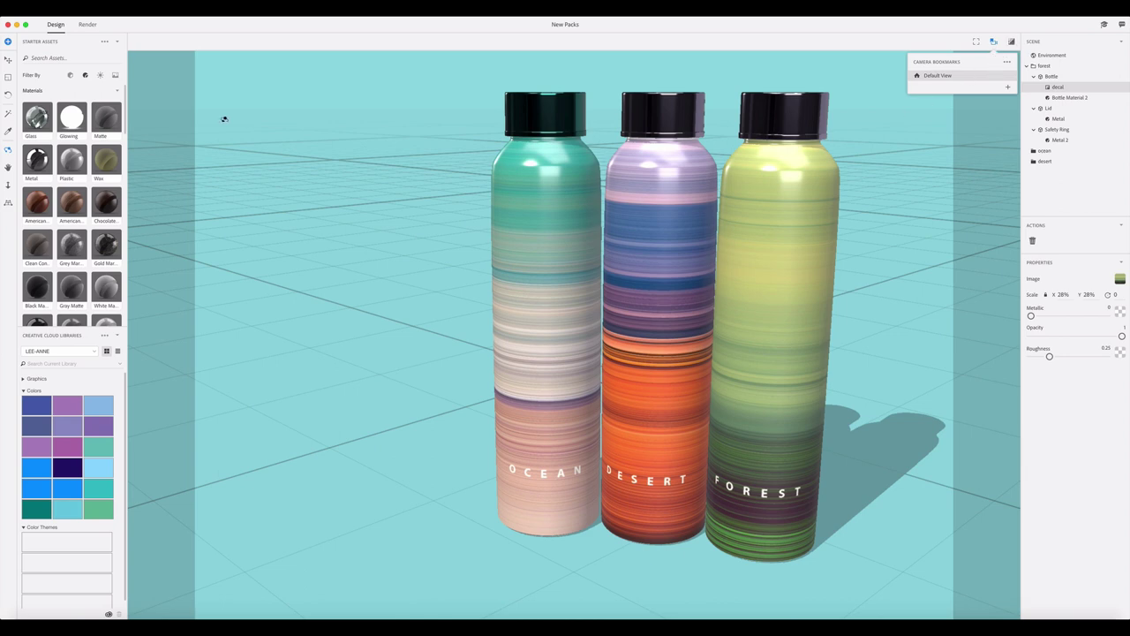
pyautogui.press('2')
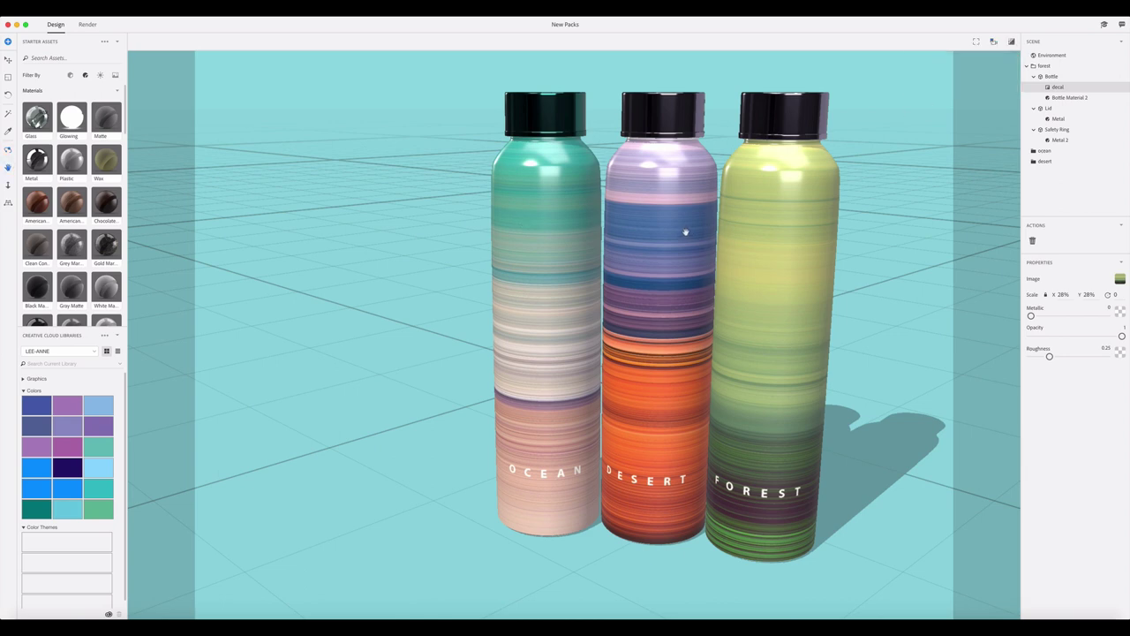
pyautogui.click(8, 151)
pyautogui.moveTo(692, 250); pyautogui.dragTo(609, 321)
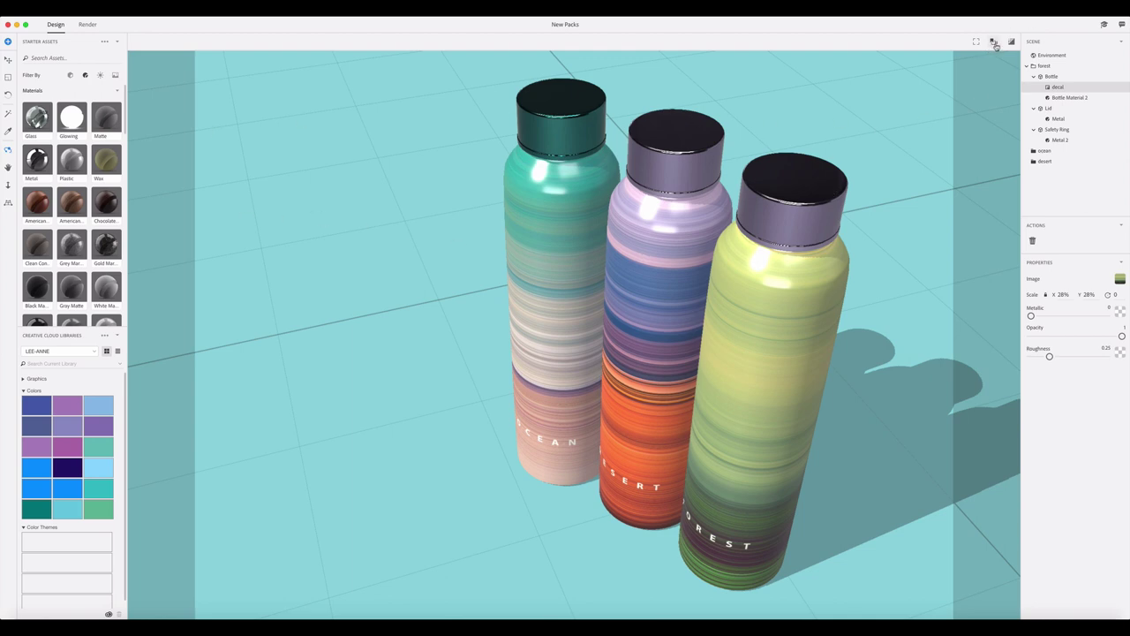
pyautogui.click(994, 42)
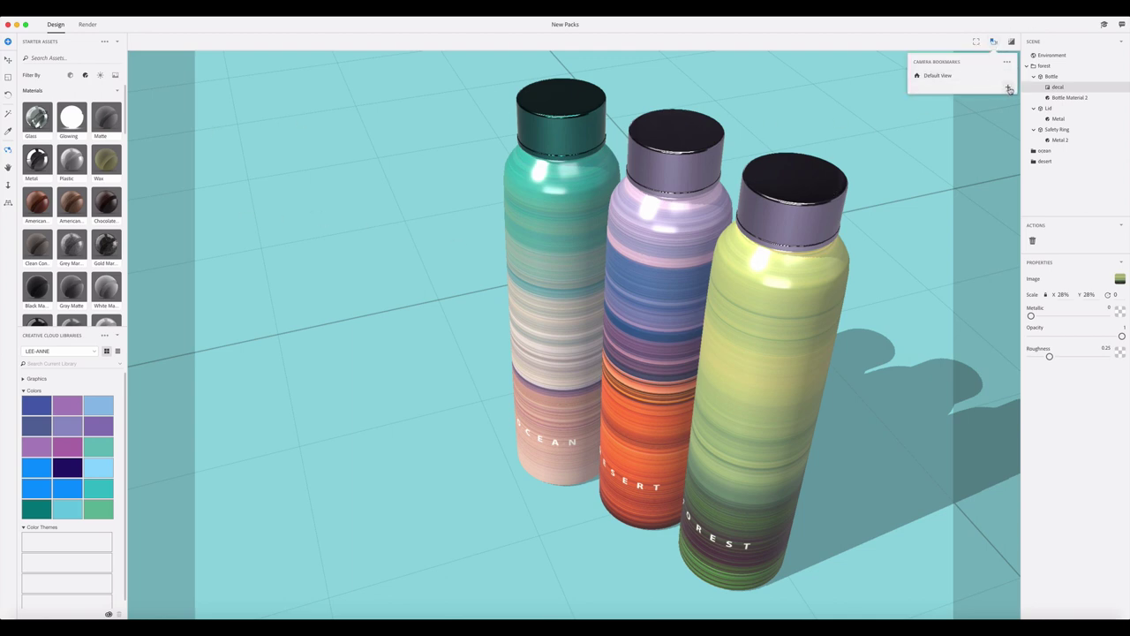
pyautogui.click(1006, 86)
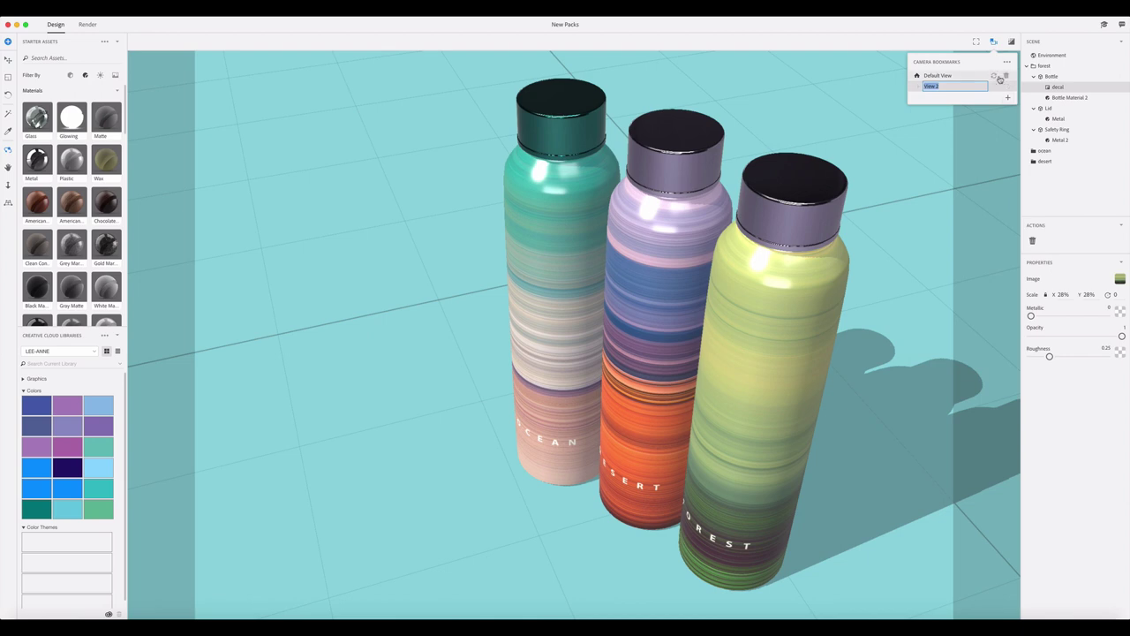
pyautogui.write('C')
pyautogui.press('Return')
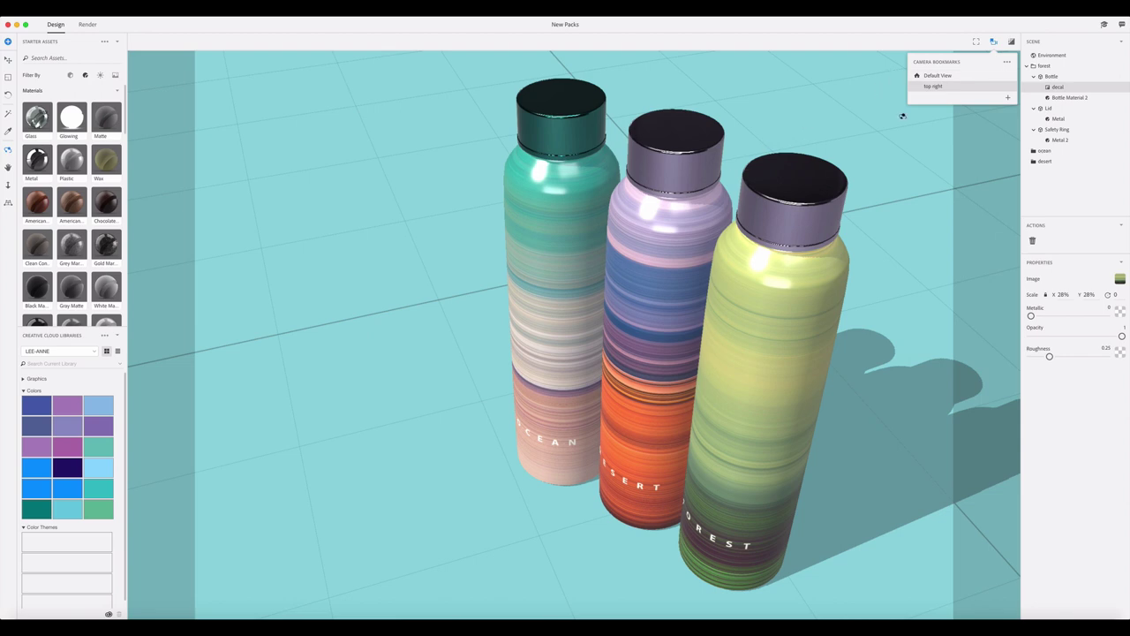
# Step: Switch between the Default View and top right camera bookmarks, ending on Default View, and save the scene
pyautogui.click(935, 76)
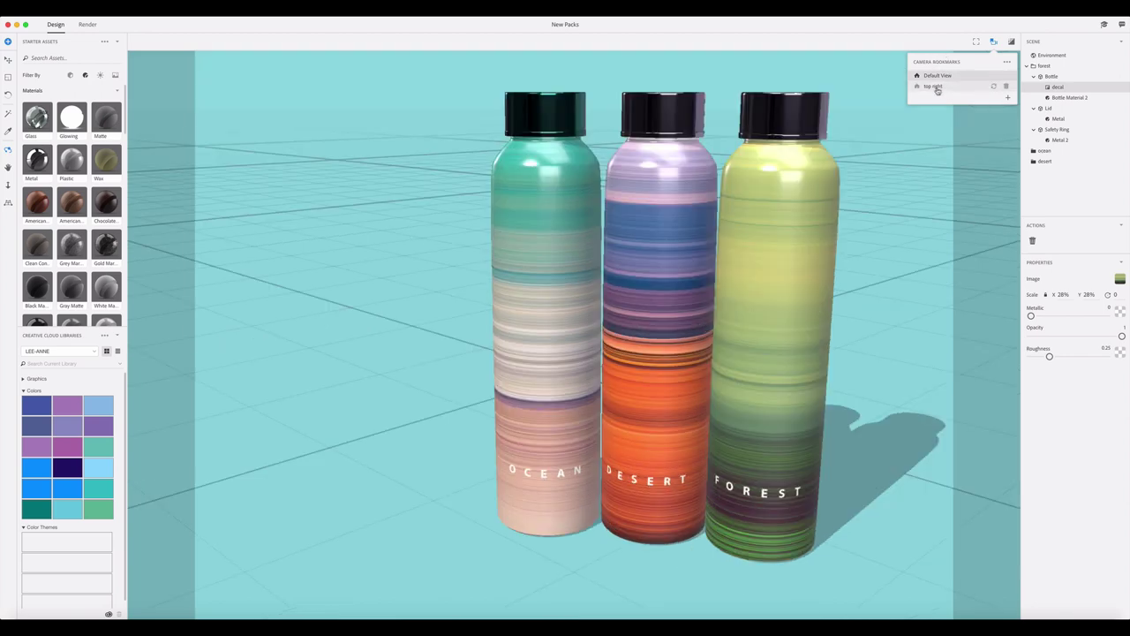
pyautogui.click(934, 87)
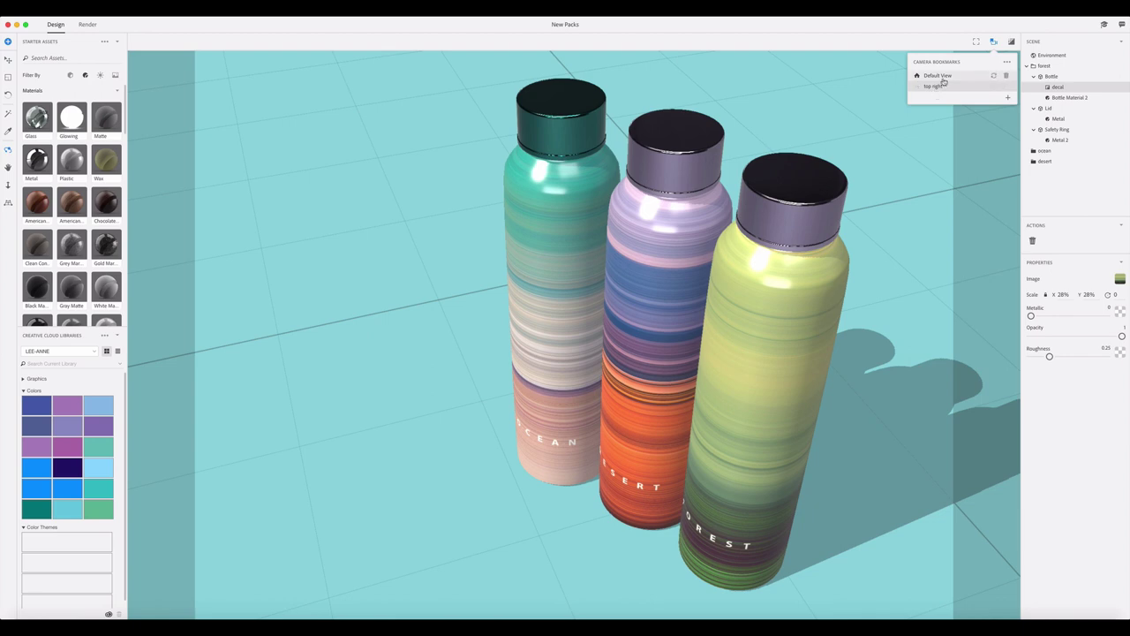
pyautogui.click(940, 77)
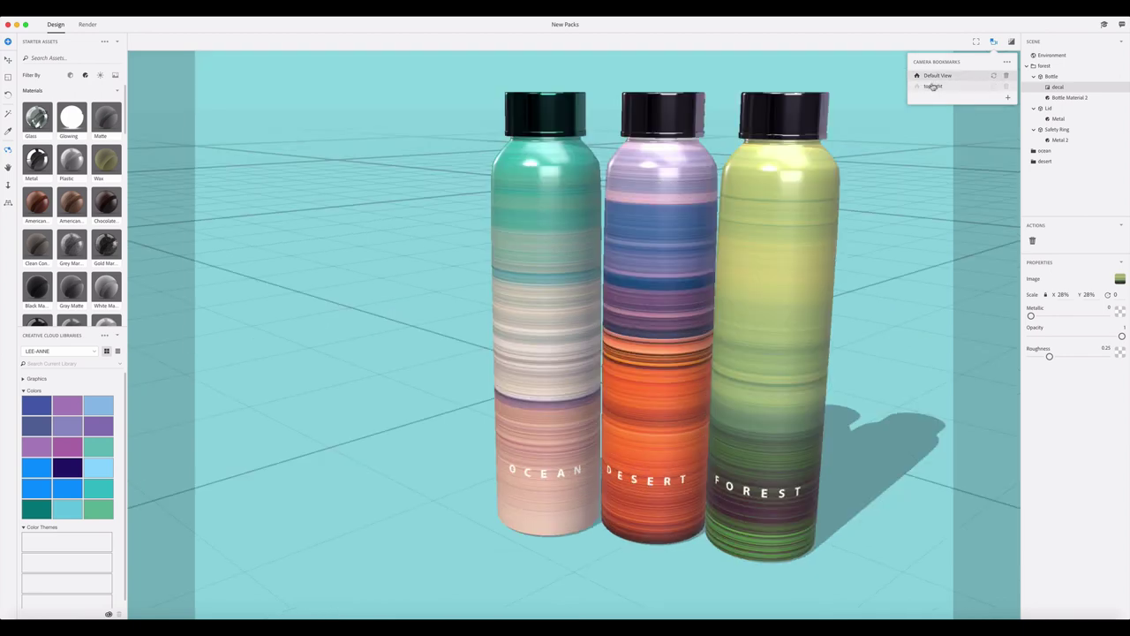
pyautogui.press('super+s')
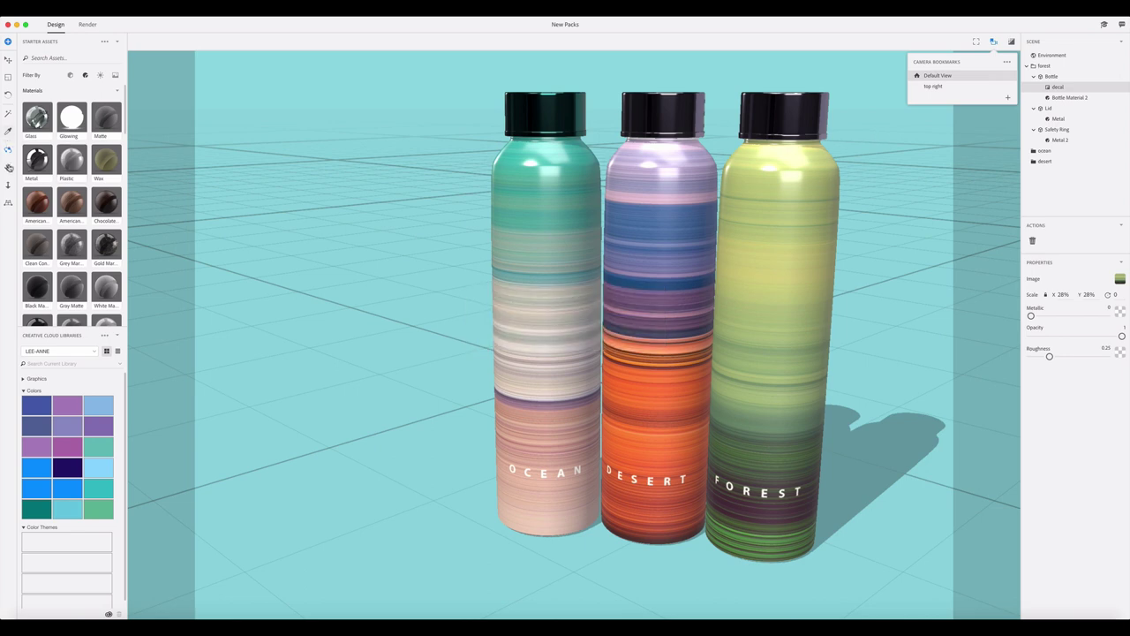
# Step: Pull the camera back, orbit to a low angle from the ocean bottle's side and bookmark it as bottom left
pyautogui.click(8, 187)
pyautogui.moveTo(545, 284); pyautogui.dragTo(550, 355)
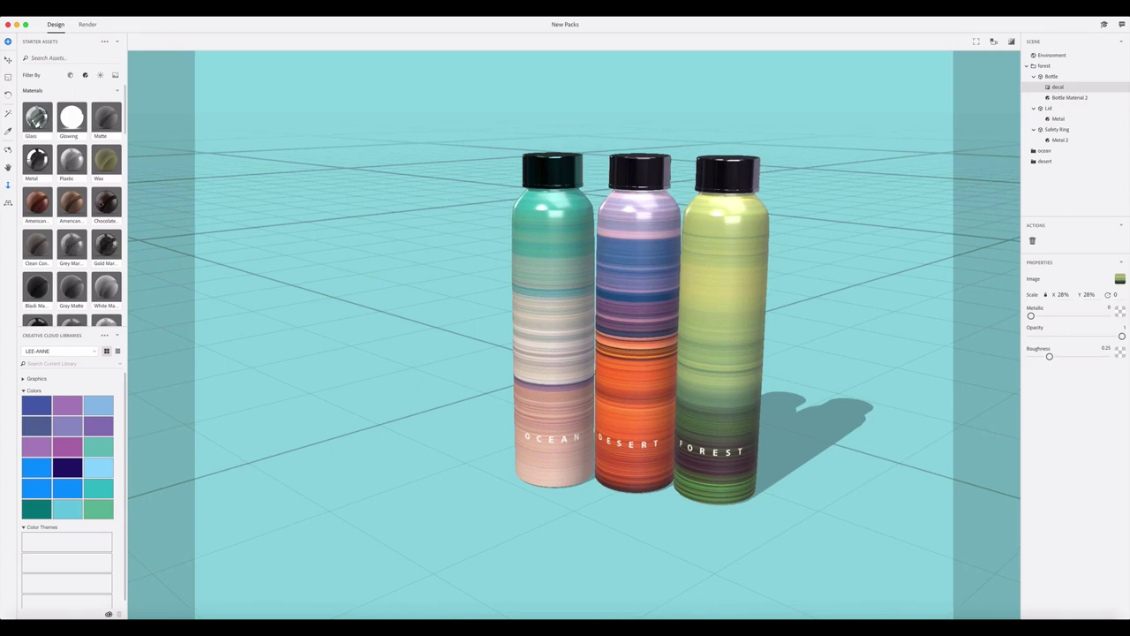
pyautogui.click(8, 150)
pyautogui.moveTo(556, 427); pyautogui.dragTo(734, 353)
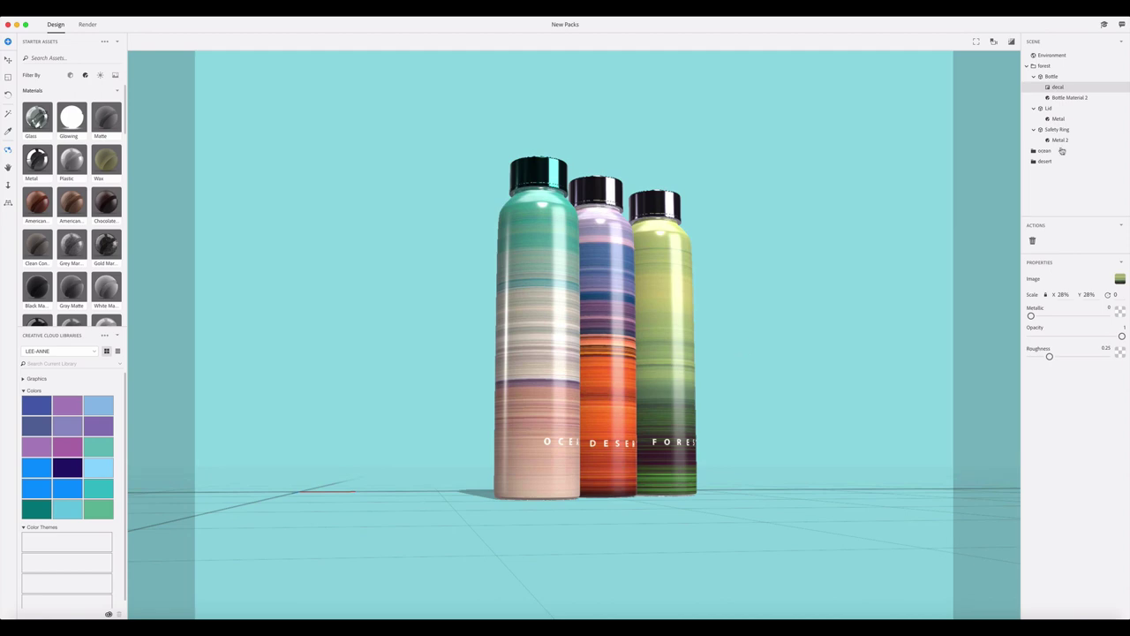
pyautogui.click(992, 42)
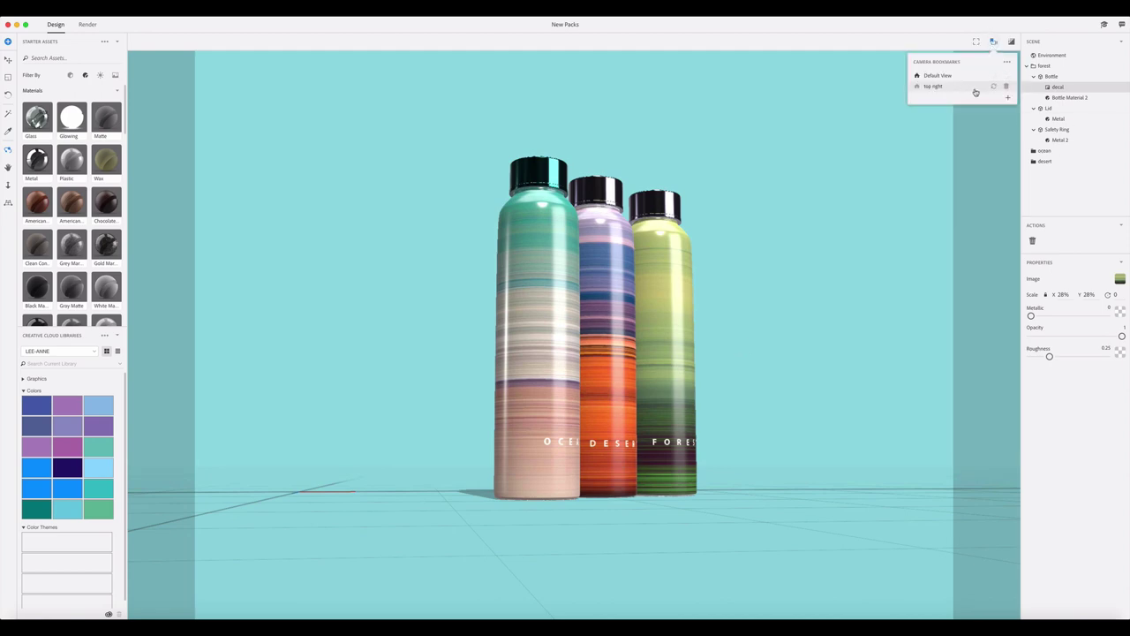
pyautogui.click(1008, 98)
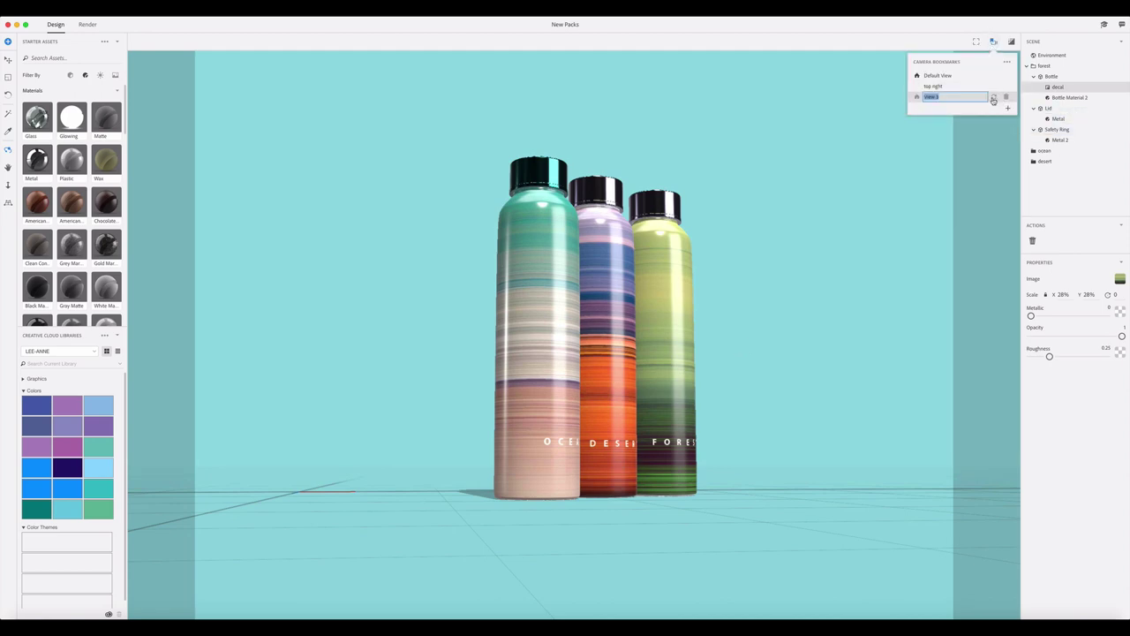
pyautogui.write('fro')
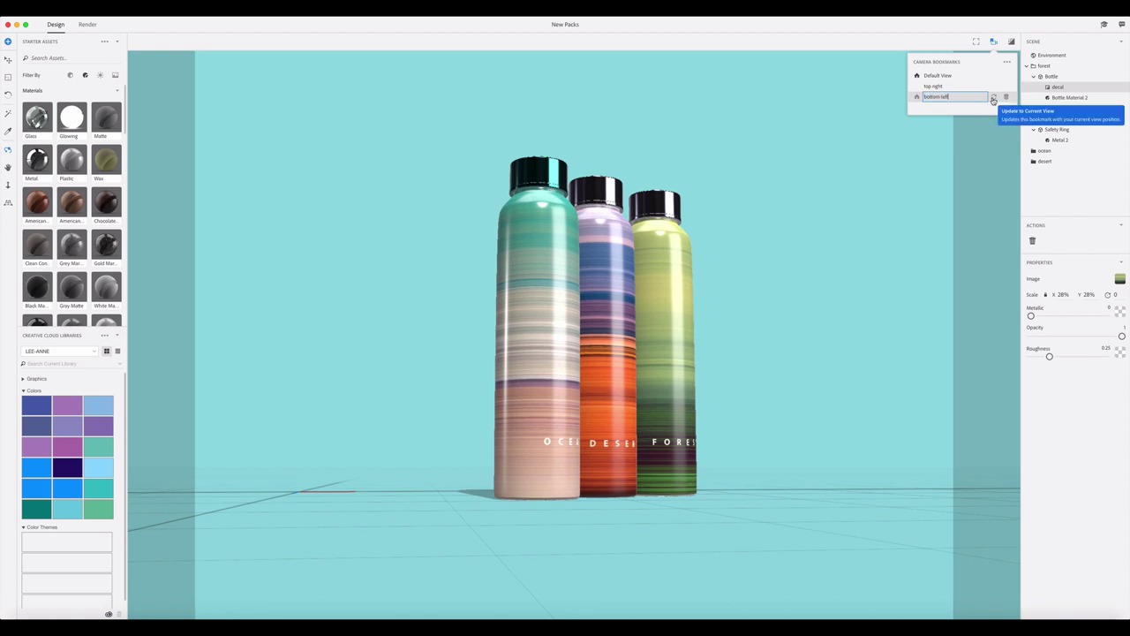
pyautogui.press('Return')
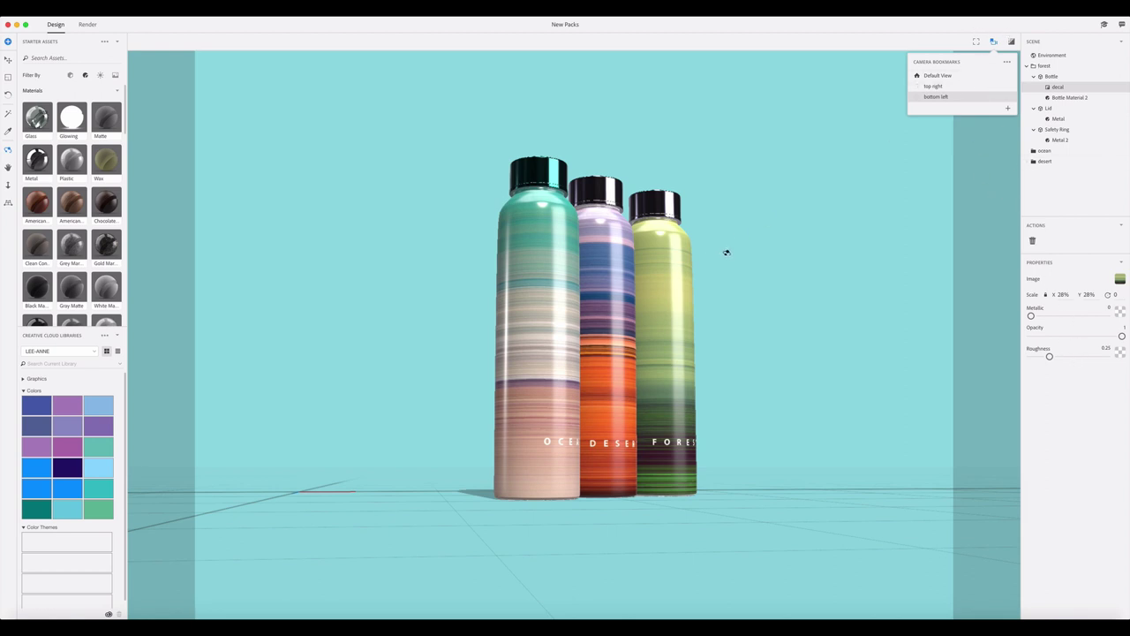
# Step: Compare the Default View, top right and bottom left camera bookmarks, ending on bottom left
pyautogui.click(941, 96)
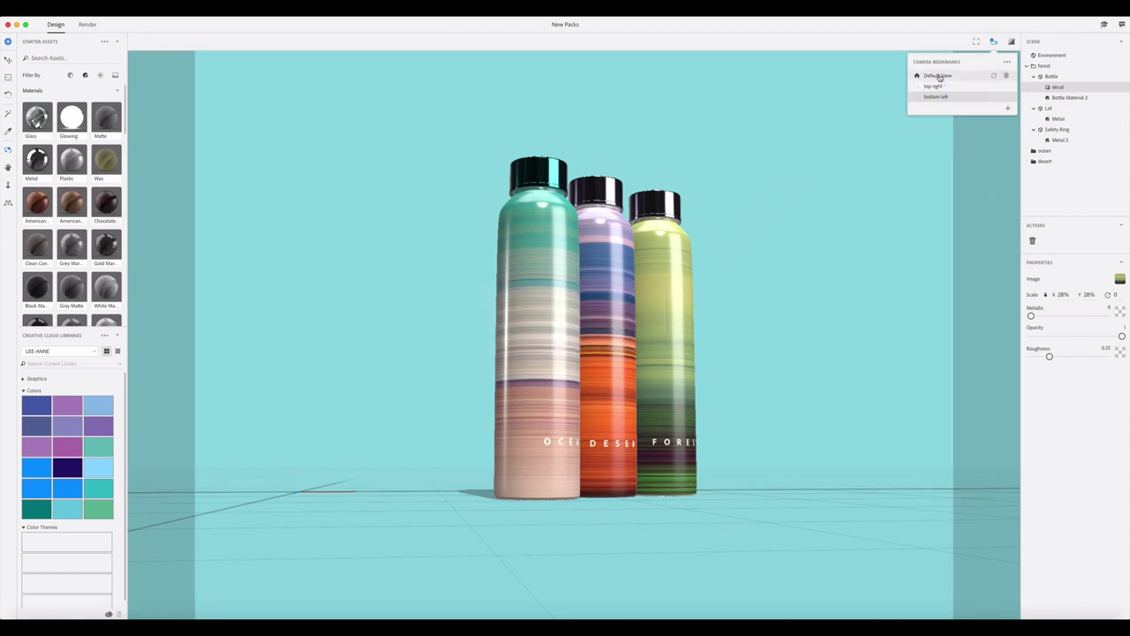
pyautogui.click(941, 79)
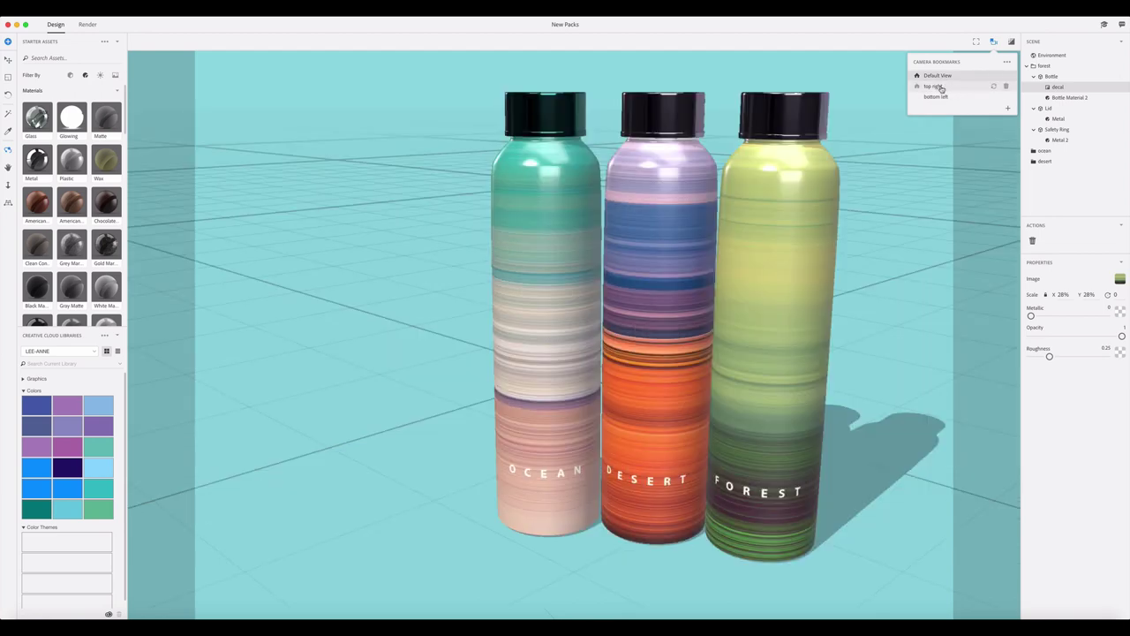
pyautogui.click(941, 88)
pyautogui.click(937, 97)
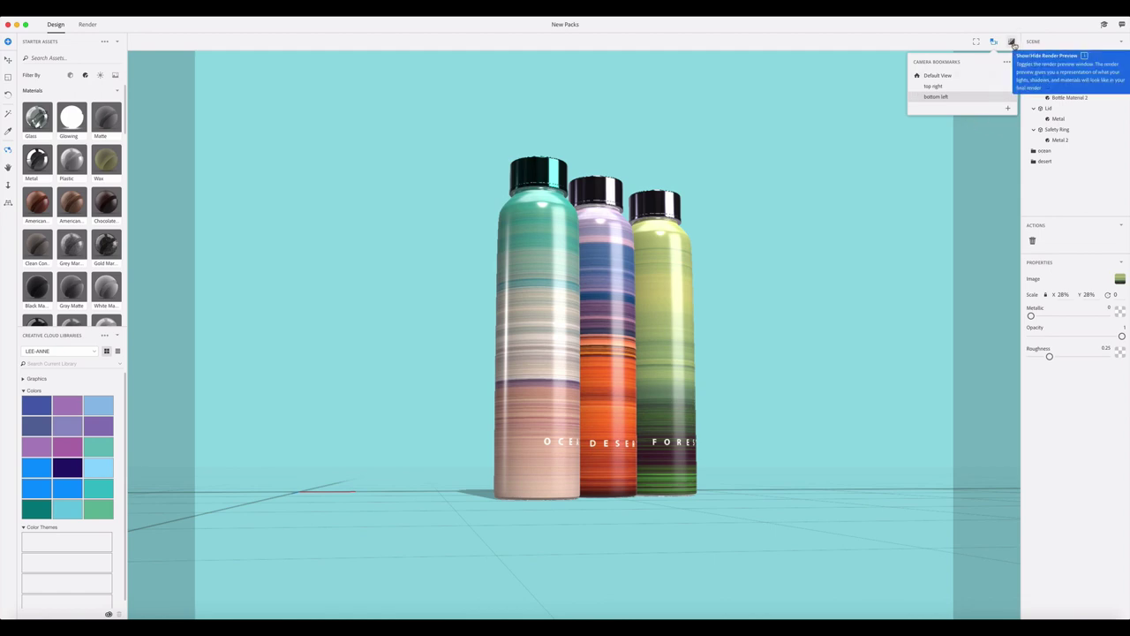
# Step: Examine the bottles in the render preview, enlarge it to full size, and close it
pyautogui.click(1011, 44)
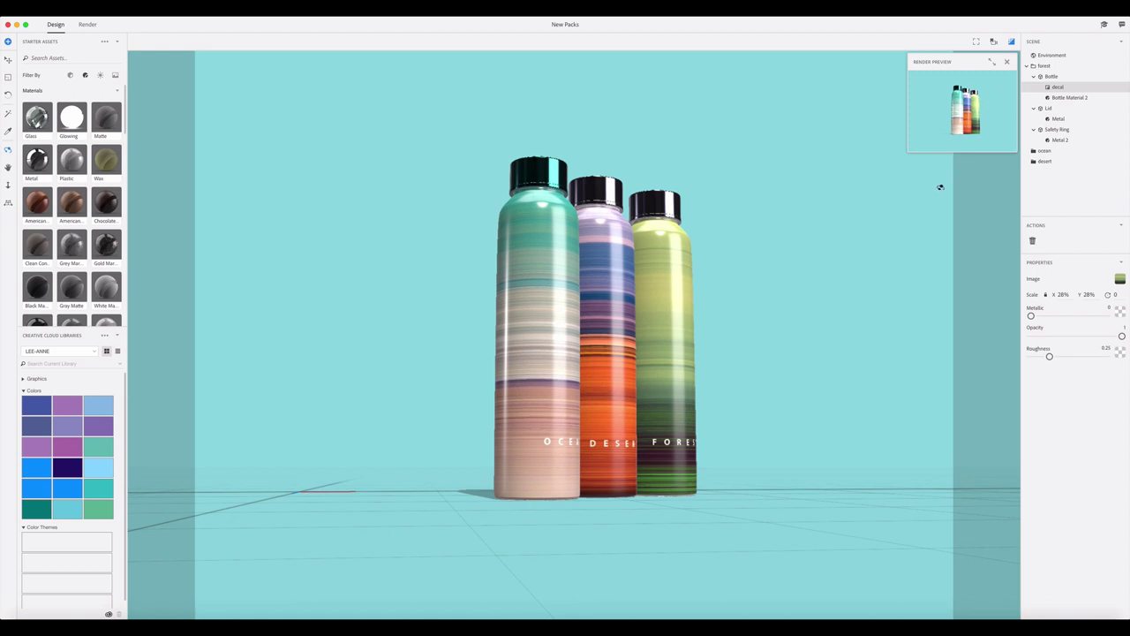
pyautogui.click(991, 61)
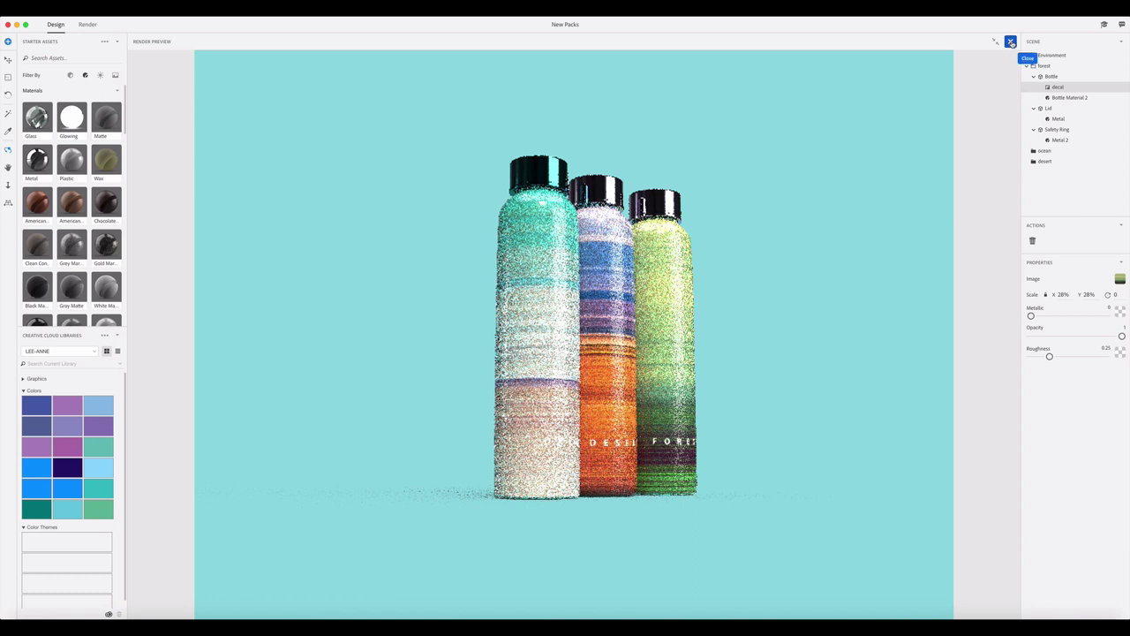
pyautogui.click(1011, 42)
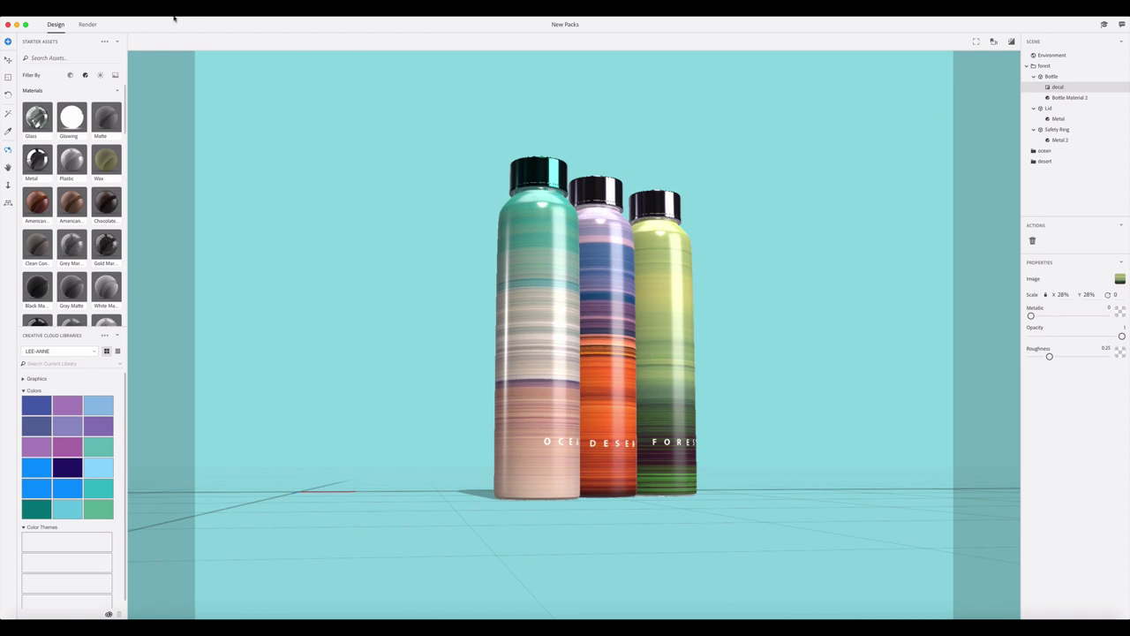
# Step: Render the current view at Low (Fast) quality as a 16 Bits/Channel PSD named packs bottom left
pyautogui.click(87, 25)
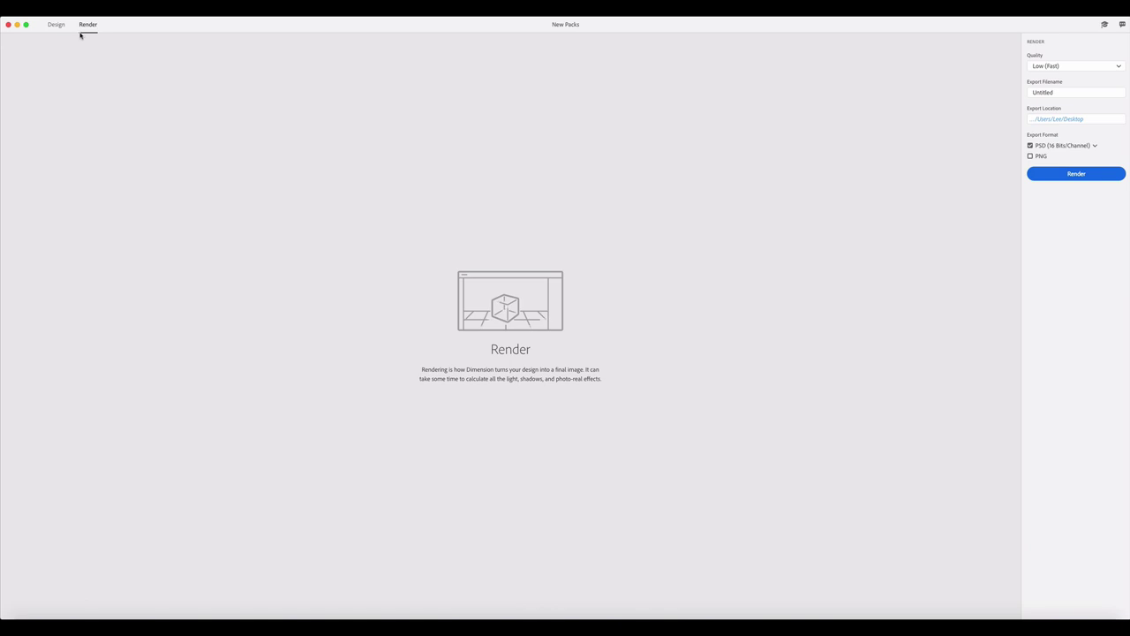
pyautogui.click(1083, 68)
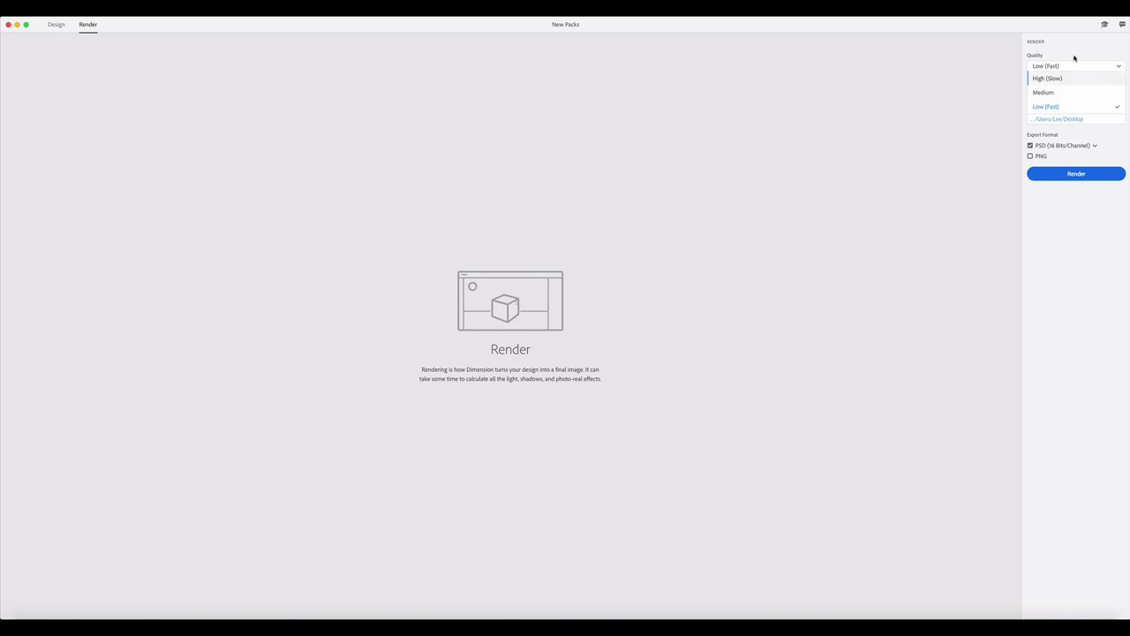
pyautogui.click(1072, 58)
pyautogui.doubleClick(1064, 93)
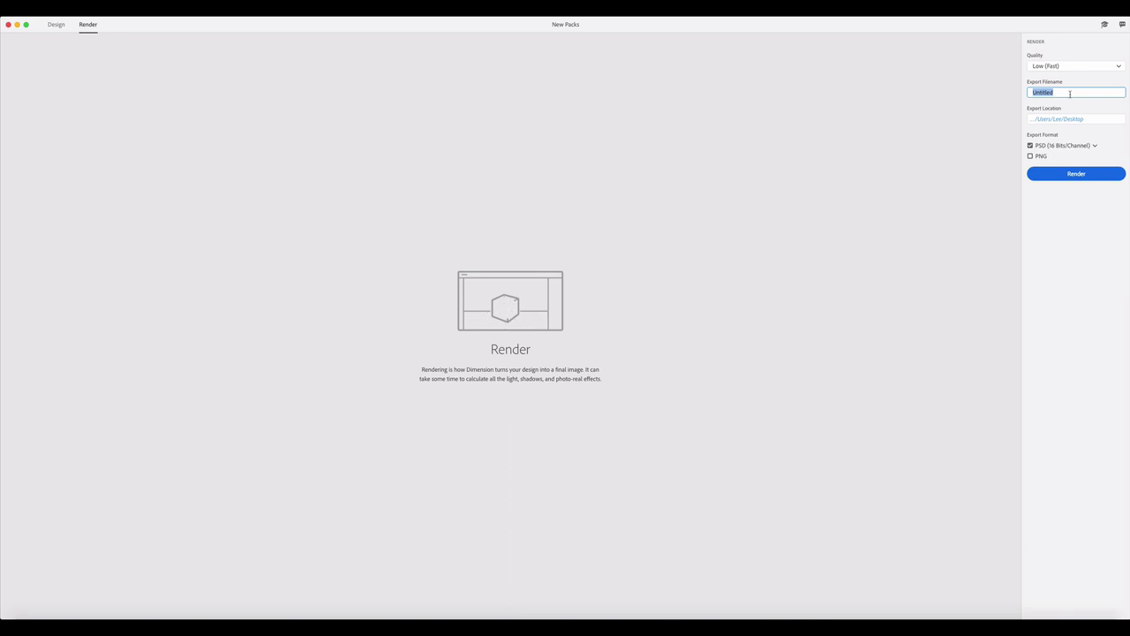
pyautogui.write('packs bottom left')
pyautogui.click(1076, 176)
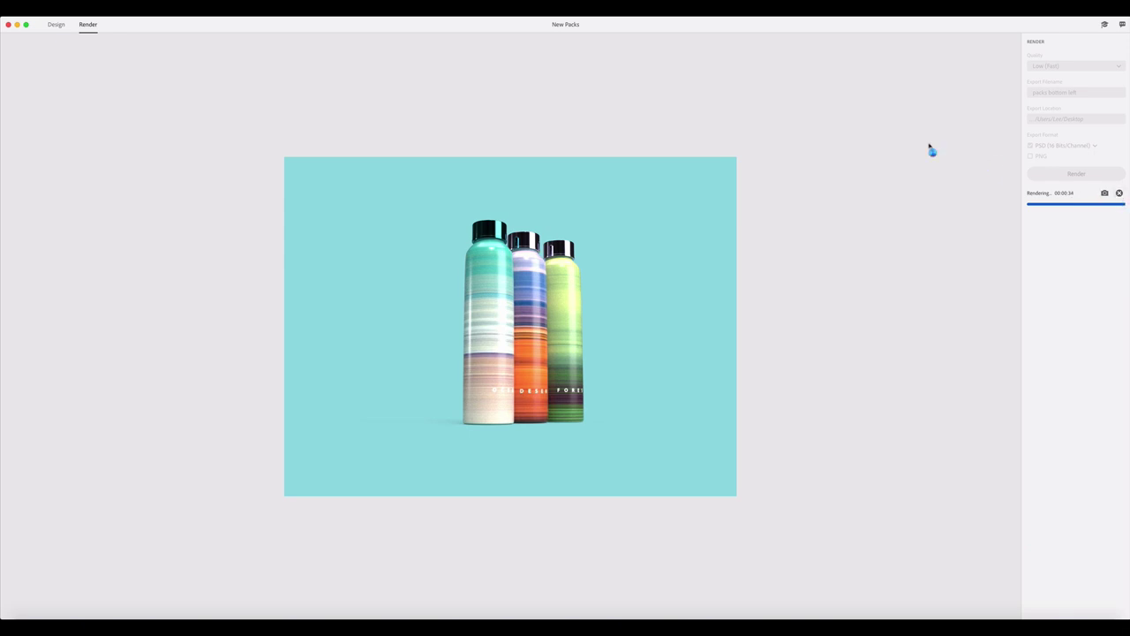
# Step: Return to the design workspace and check the top right camera bookmark, ending on Default View
pyautogui.click(57, 25)
pyautogui.click(633, 64)
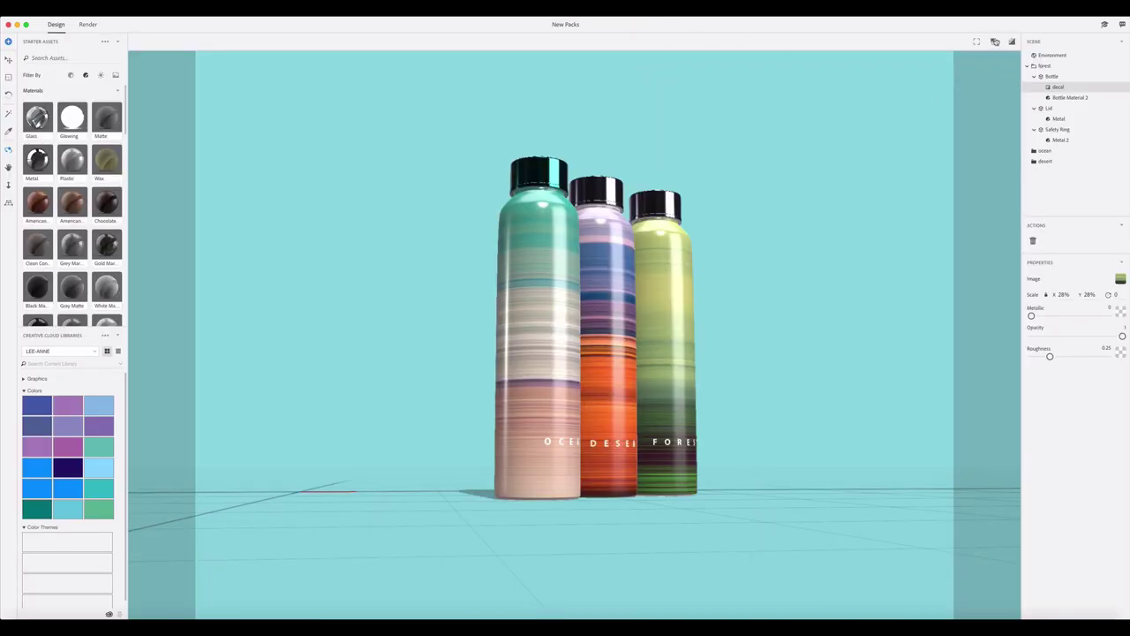
pyautogui.click(994, 42)
pyautogui.click(935, 86)
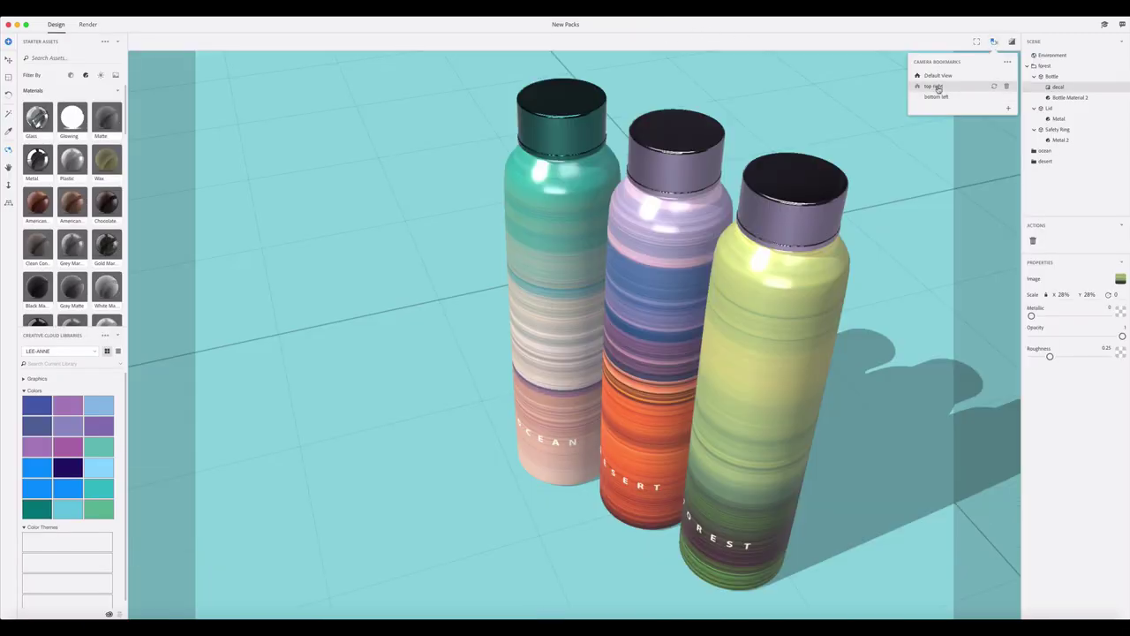
pyautogui.click(992, 44)
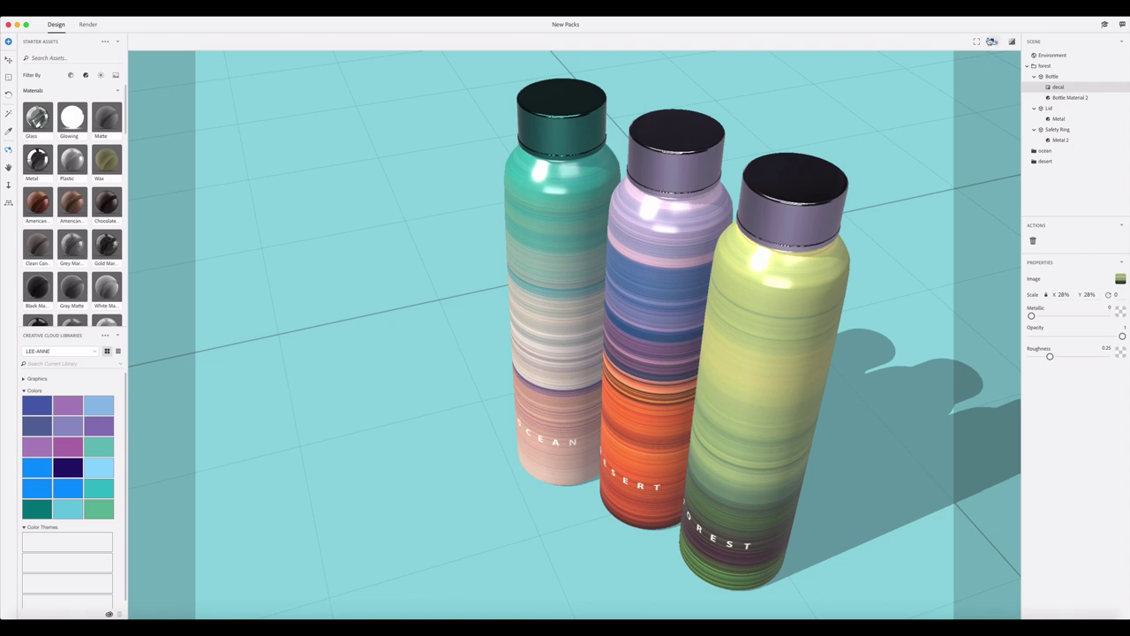
pyautogui.click(993, 44)
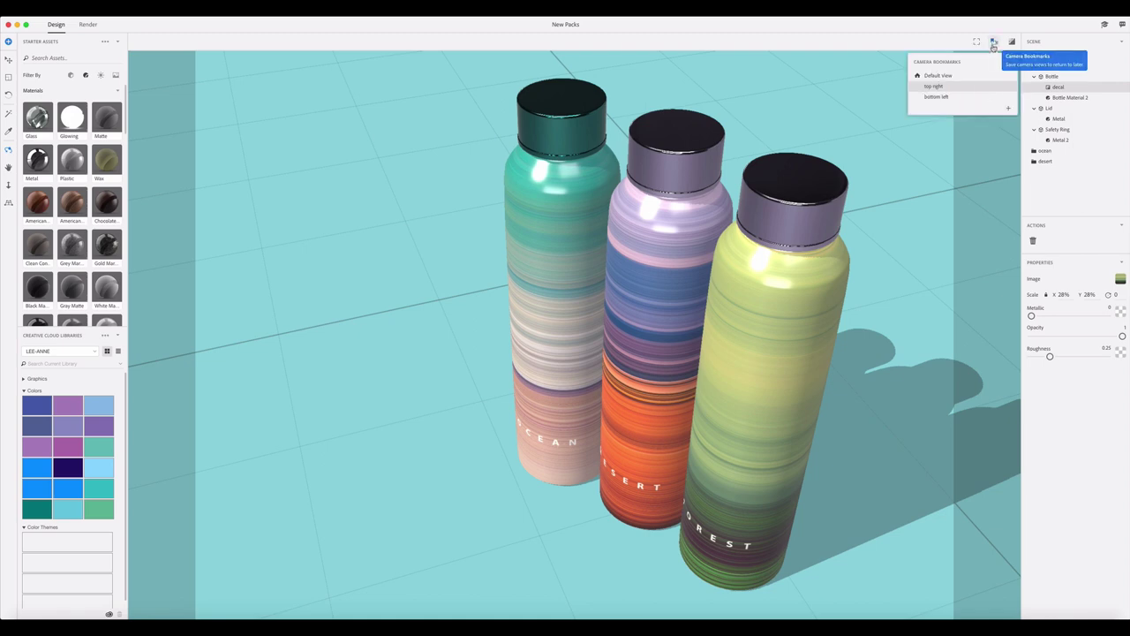
pyautogui.click(953, 76)
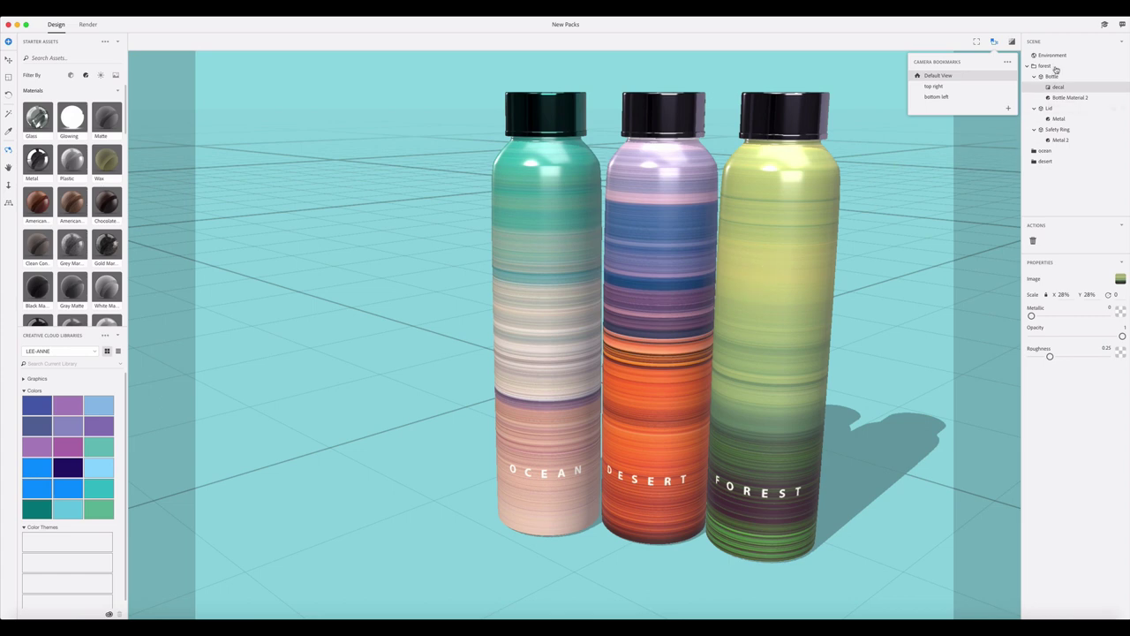
# Step: Collapse the forest group and hide the forest and desert bottles, leaving only the ocean bottle
pyautogui.click(1027, 66)
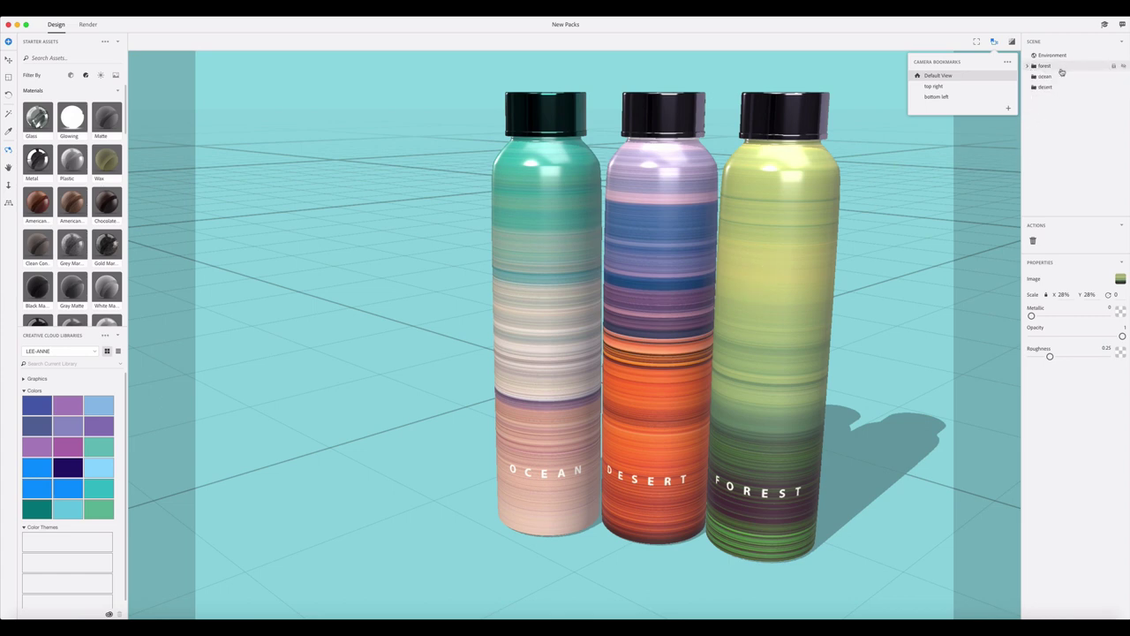
pyautogui.click(1121, 66)
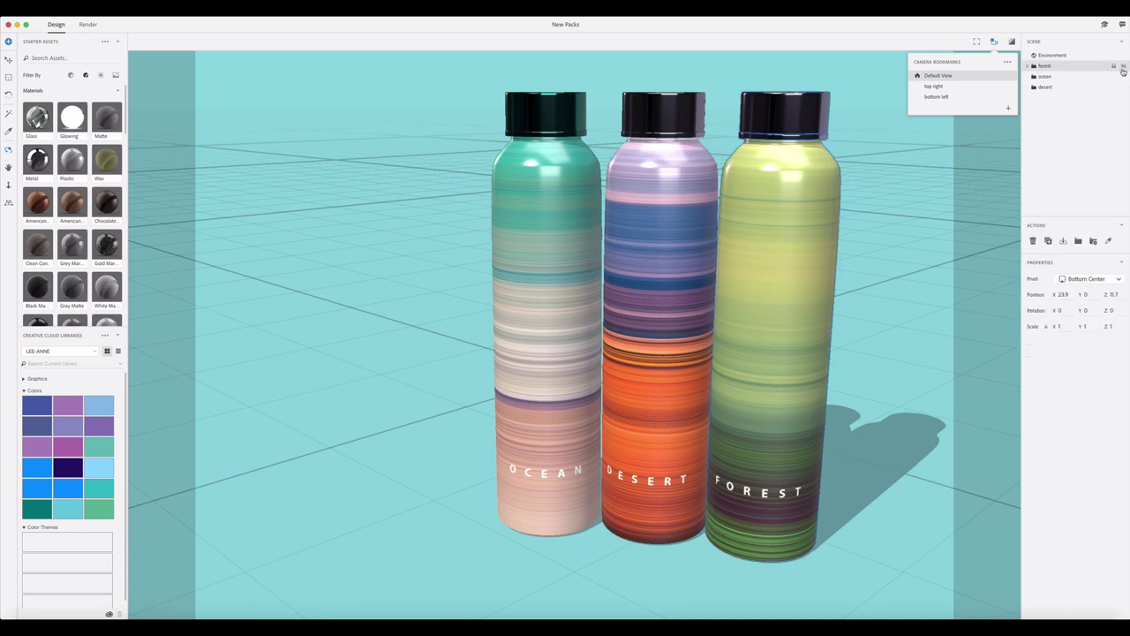
pyautogui.click(1123, 67)
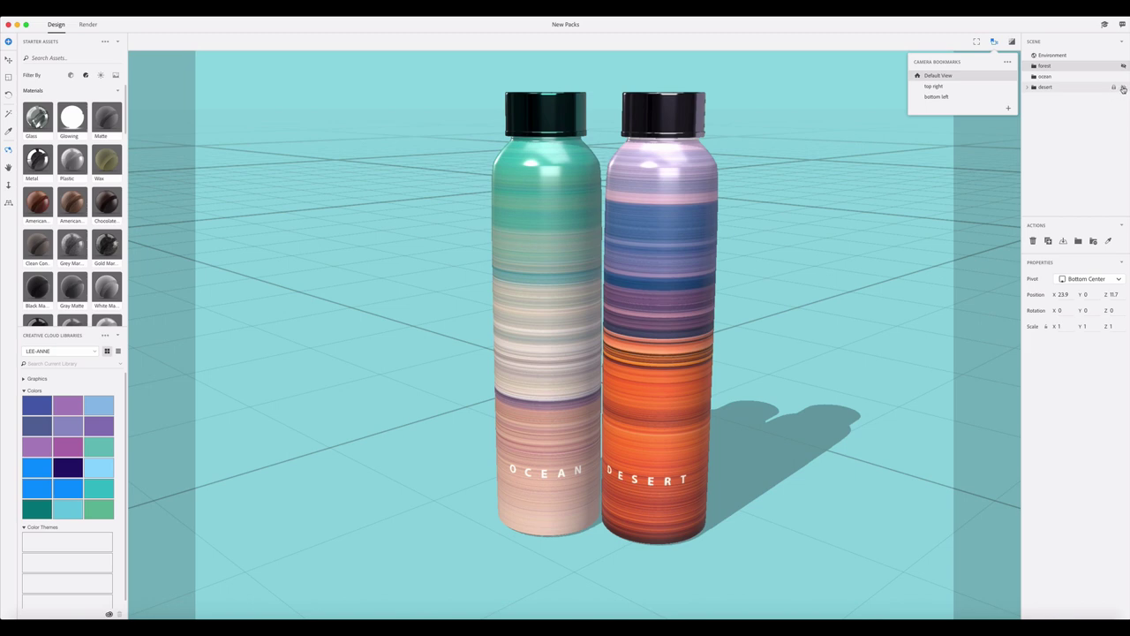
pyautogui.click(1114, 88)
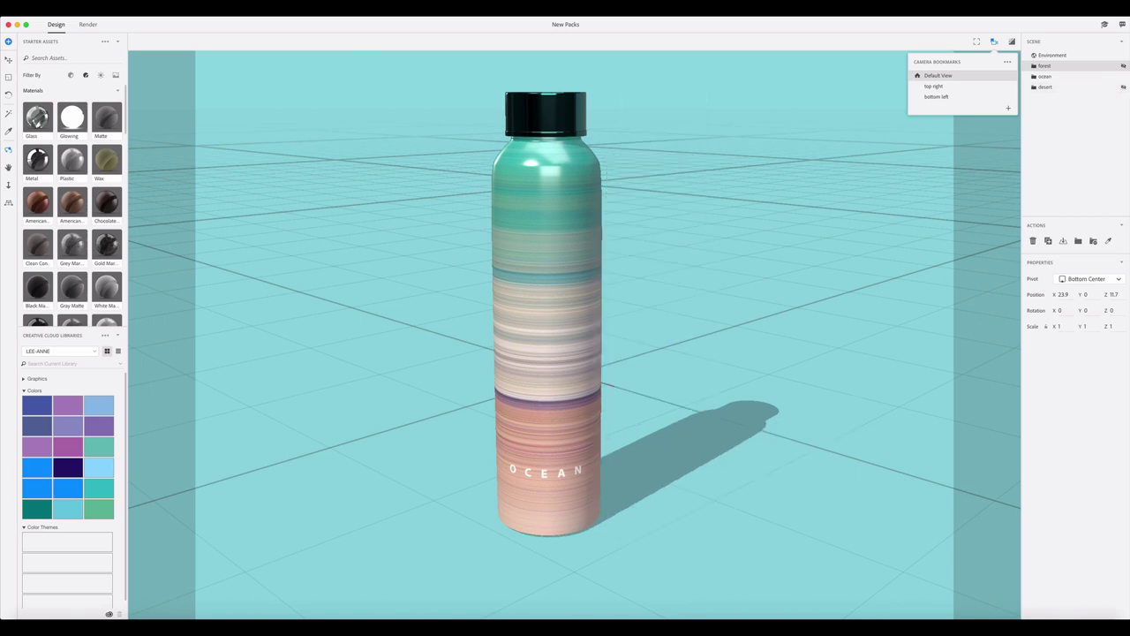
# Step: Save a copy of the scene as New Packs flat
pyautogui.click(108, 7)
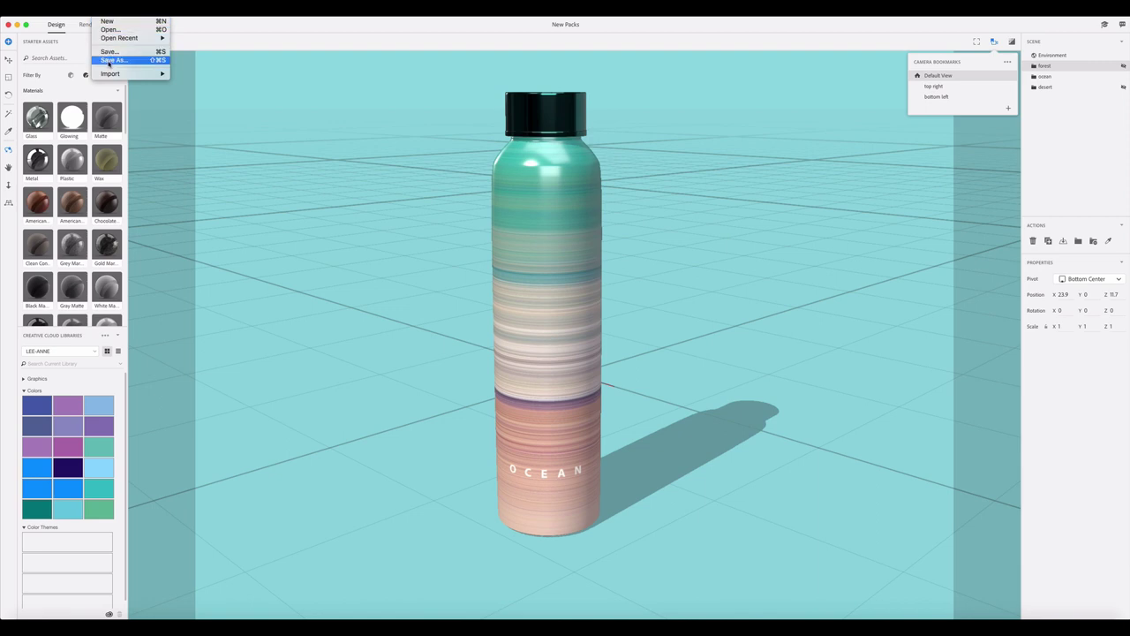
pyautogui.click(108, 61)
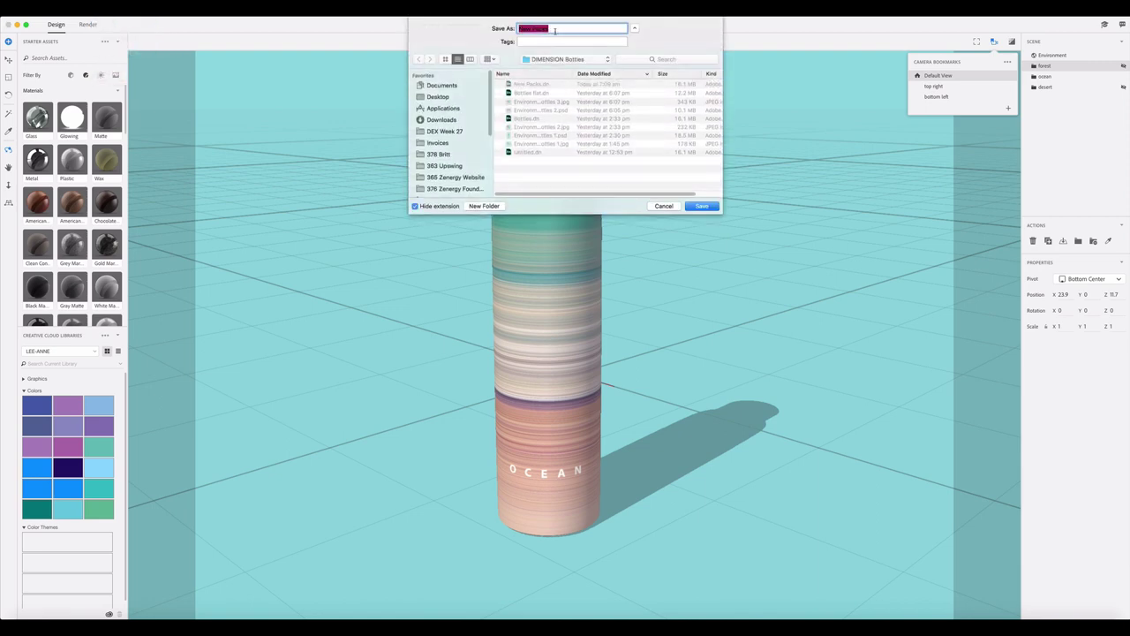
pyautogui.click(555, 30)
pyautogui.press('Return')
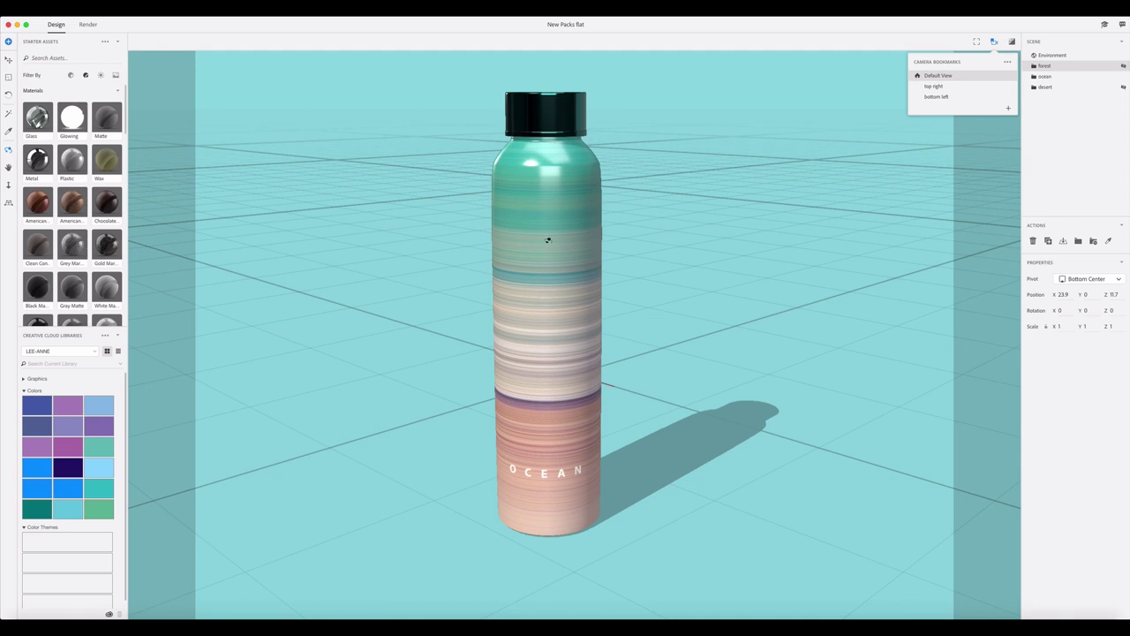
# Step: Set Environment_packaging-02.jpg as the background and match the canvas to Image Aspect Ratio, with environment light, sunlight and camera perspective enabled
pyautogui.moveTo(540, 342); pyautogui.dragTo(709, 318)
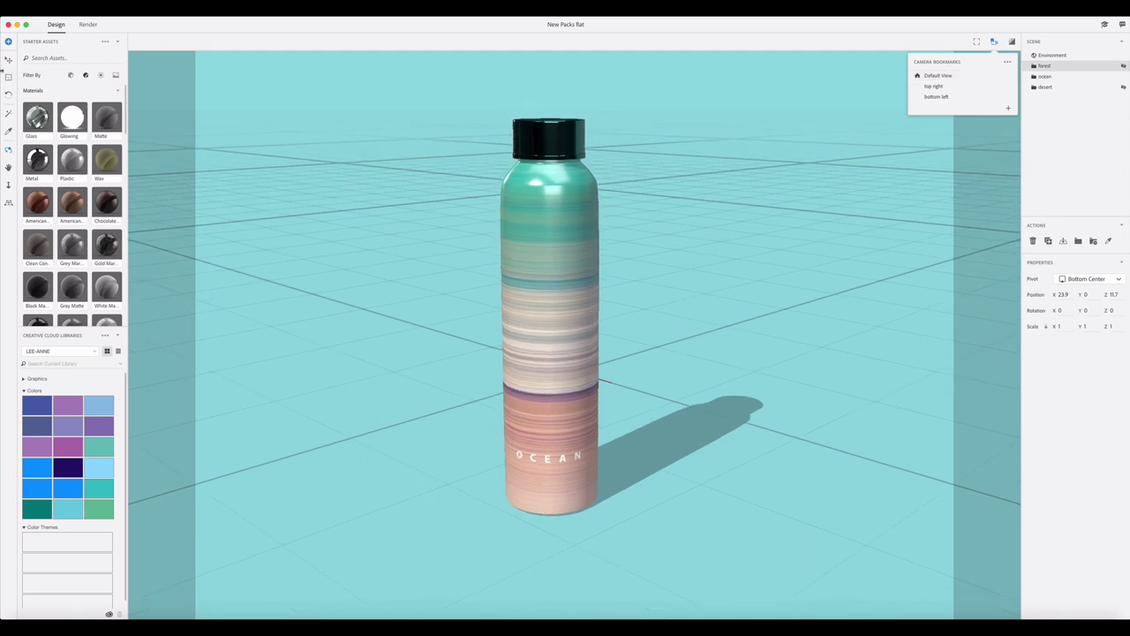
pyautogui.click(8, 59)
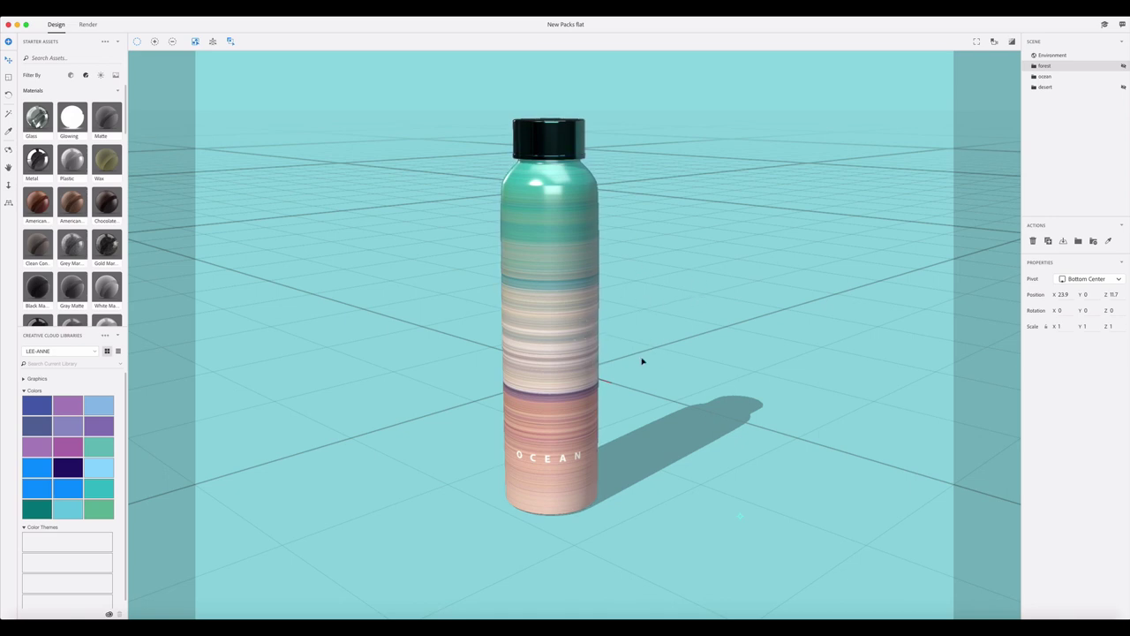
pyautogui.press('super+Tab')
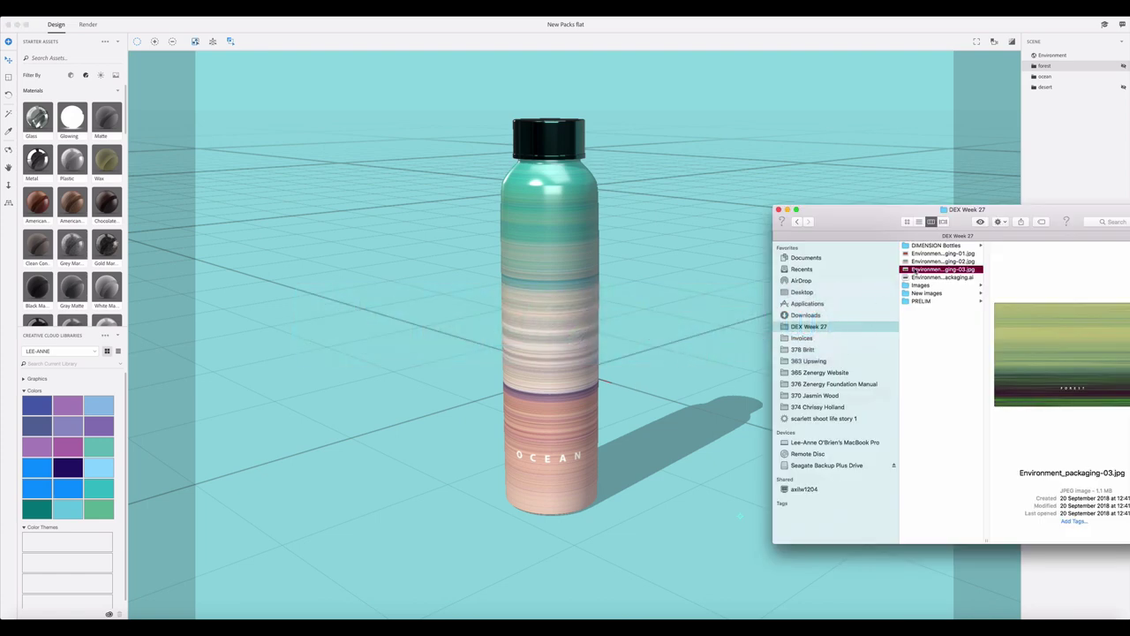
pyautogui.click(918, 261)
pyautogui.moveTo(918, 262); pyautogui.dragTo(713, 141)
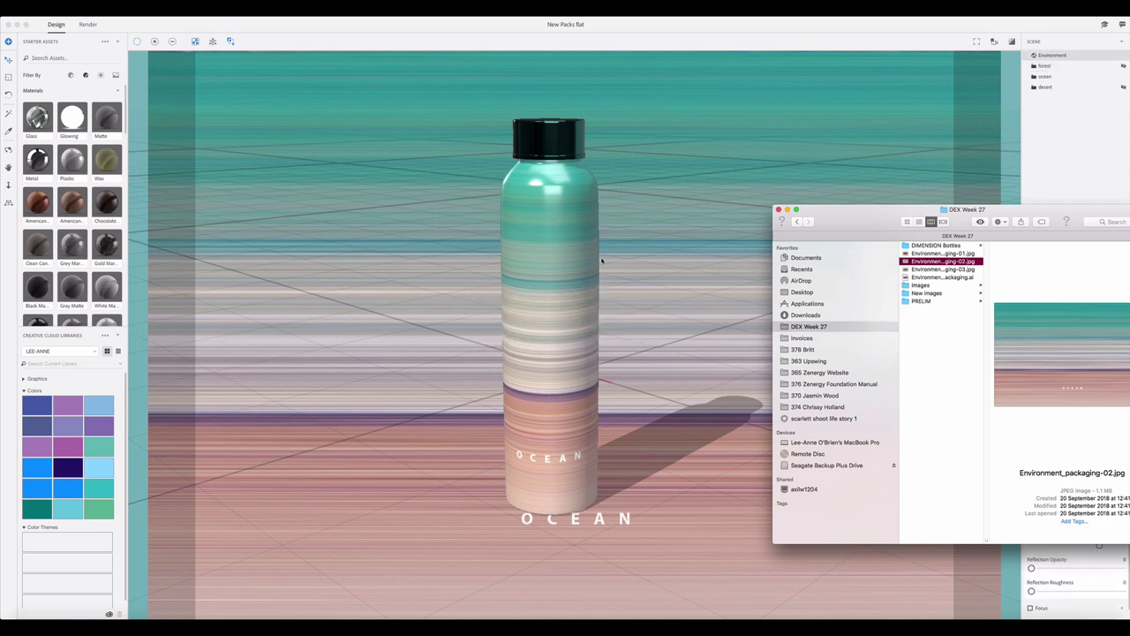
pyautogui.click(732, 222)
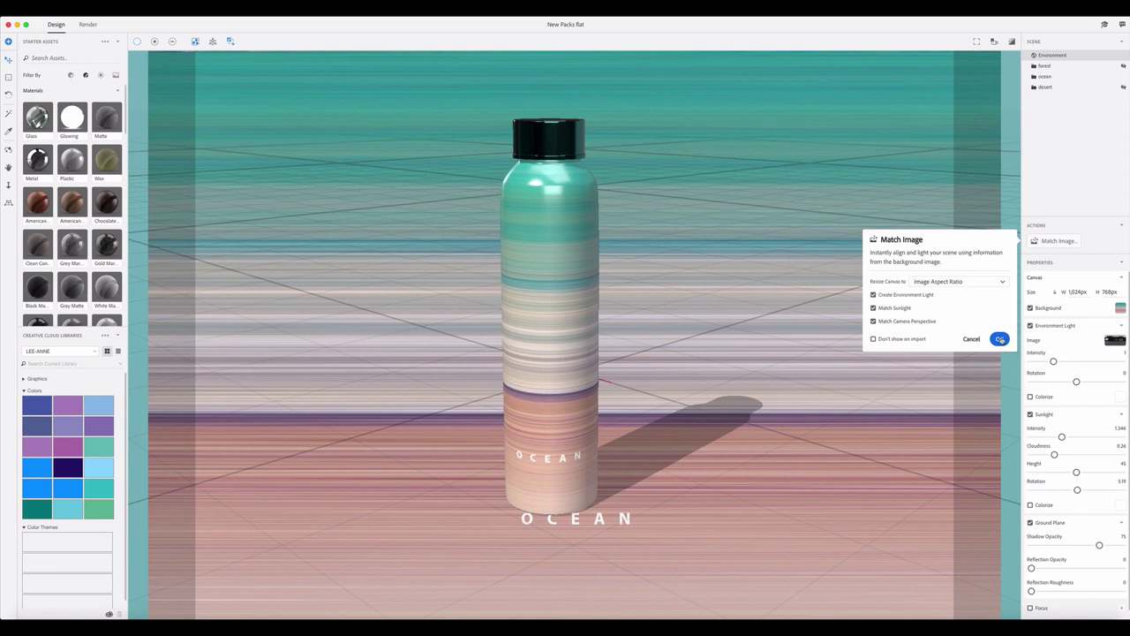
pyautogui.click(998, 339)
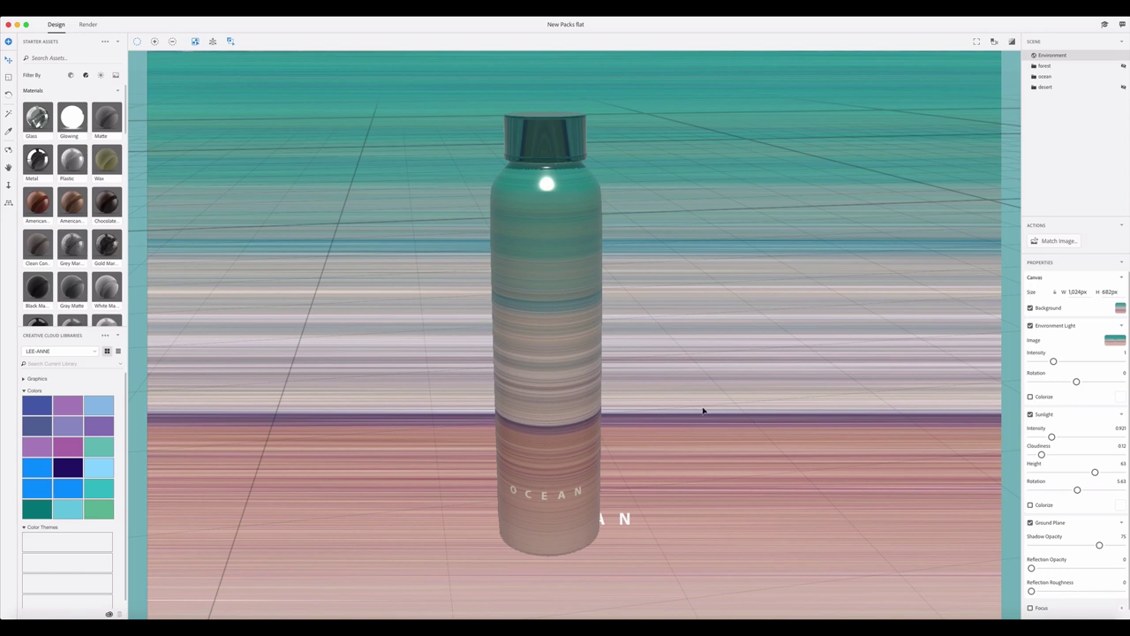
# Step: Replace the background with the unlettered ocean stripe image ending in h_ocean.jpg from the Images folder, and match the scene to it
pyautogui.press('super+Tab')
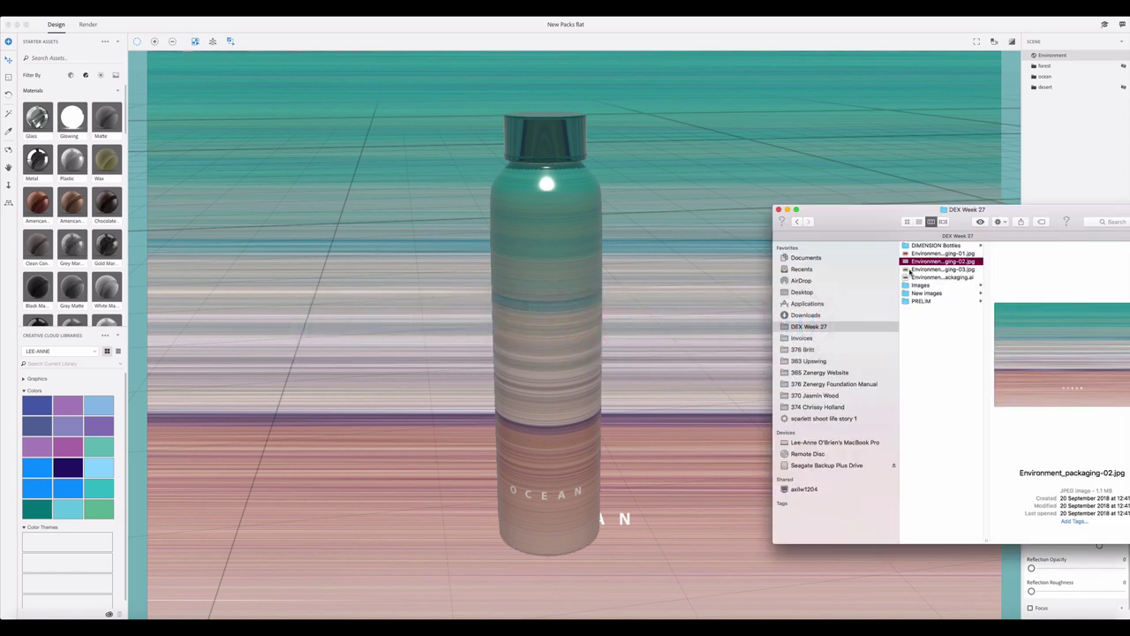
pyautogui.click(909, 287)
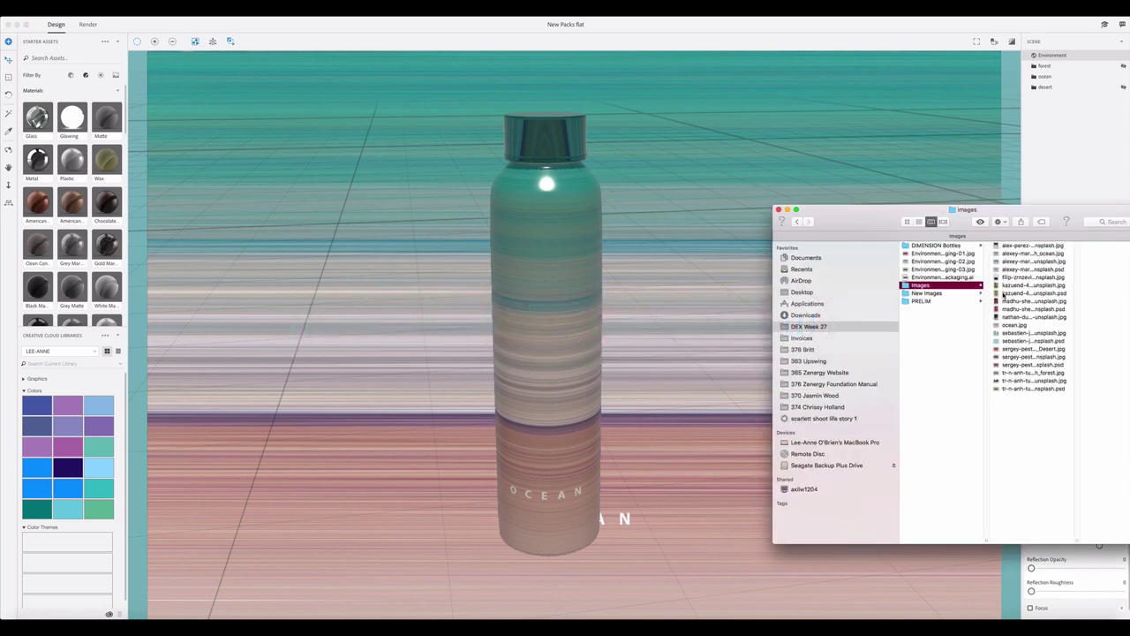
pyautogui.moveTo(996, 255); pyautogui.dragTo(753, 166)
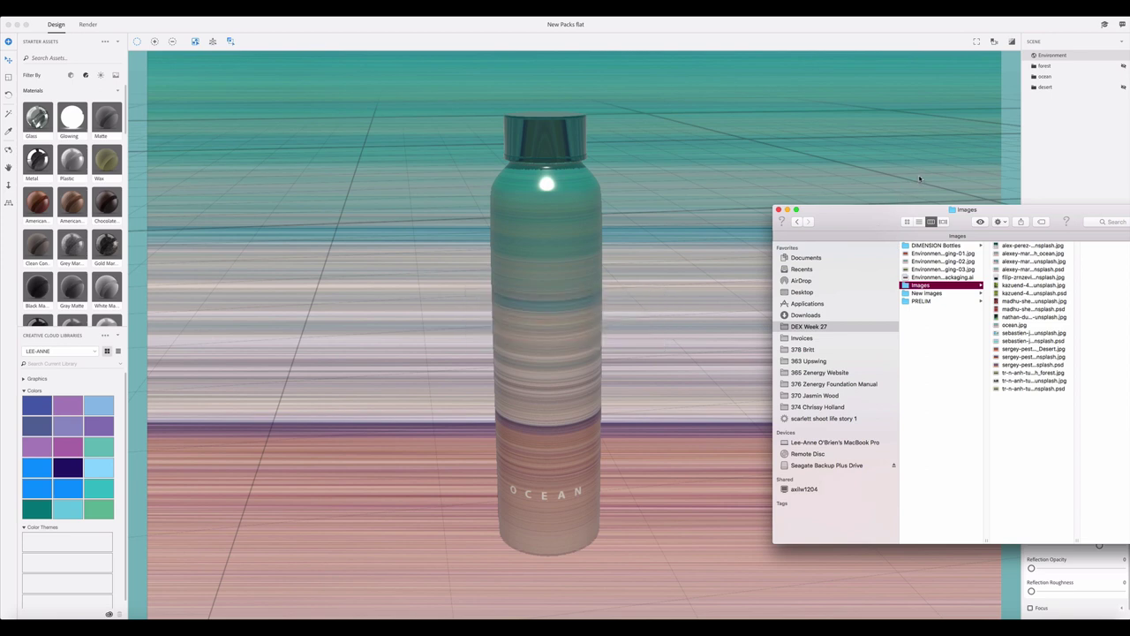
pyautogui.click(999, 339)
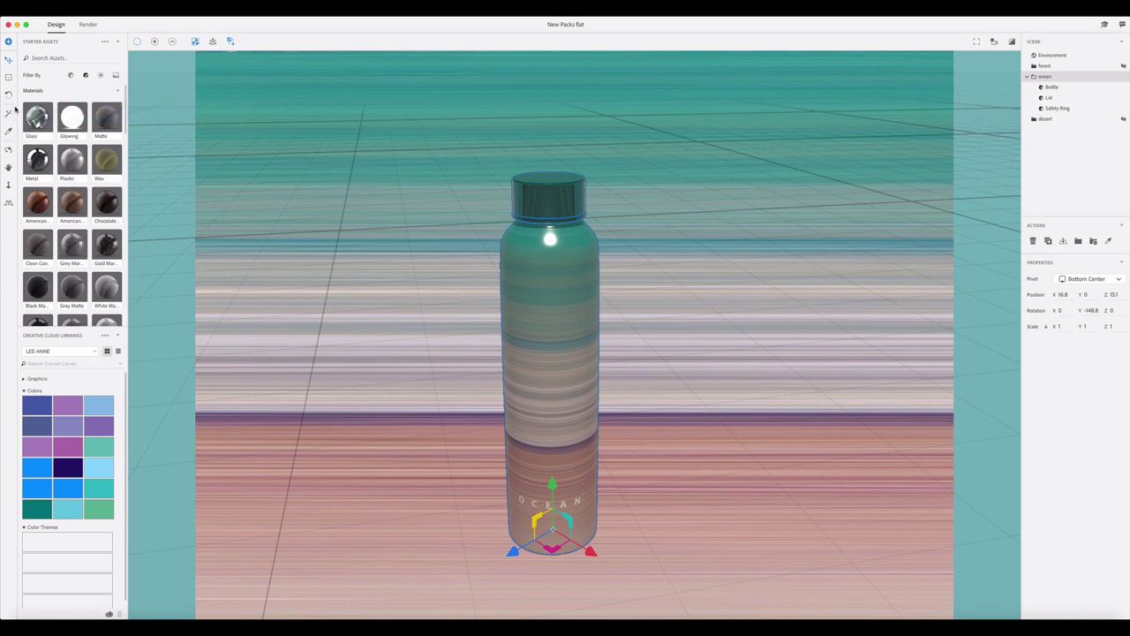
# Step: Tip the ocean bottle over to a rotation of about X 79.7, Y -173.8, Z 30.6 and move it to about X 25.9, Z 11.2
pyautogui.click(8, 95)
pyautogui.moveTo(547, 492); pyautogui.dragTo(591, 484)
pyautogui.moveTo(615, 446); pyautogui.dragTo(728, 385)
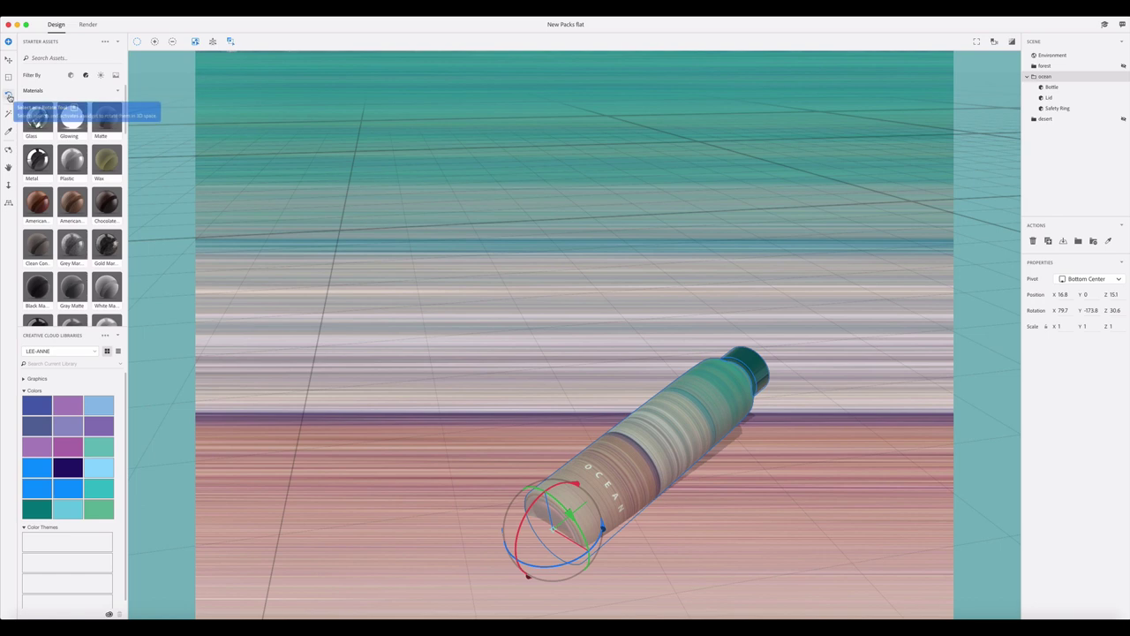
pyautogui.click(8, 59)
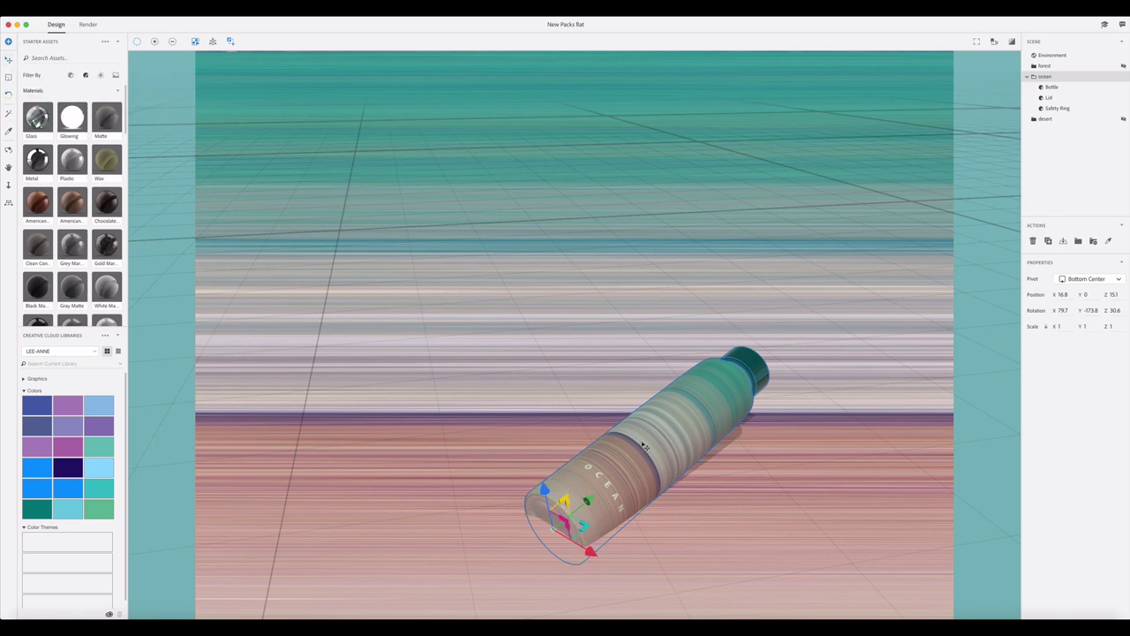
pyautogui.moveTo(646, 448); pyautogui.dragTo(553, 409)
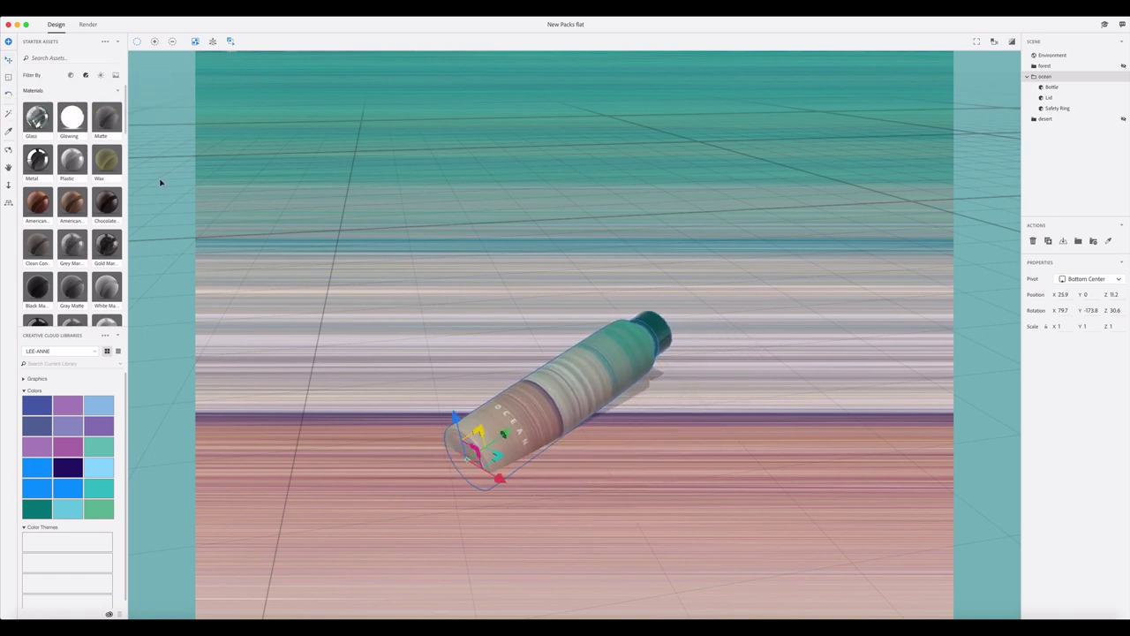
# Step: With the camera orbited so the ocean bottle appears upright, shift it to about X 25.6, Y -0.1, Z 10.7 and scale it uniformly to 1.2
pyautogui.click(8, 150)
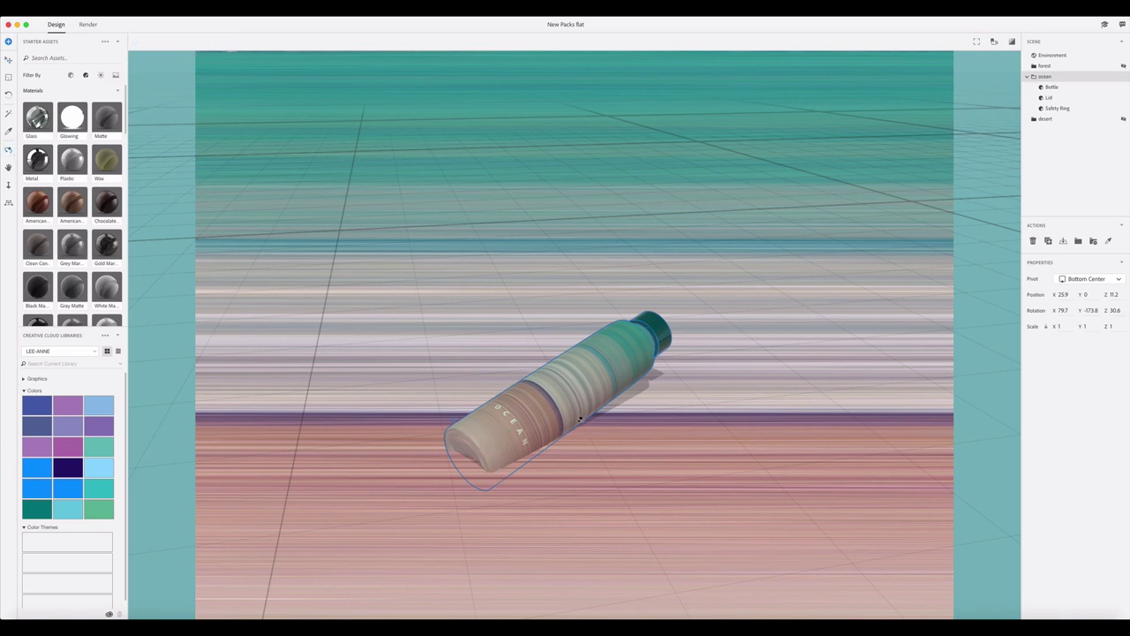
pyautogui.moveTo(588, 423); pyautogui.dragTo(739, 580)
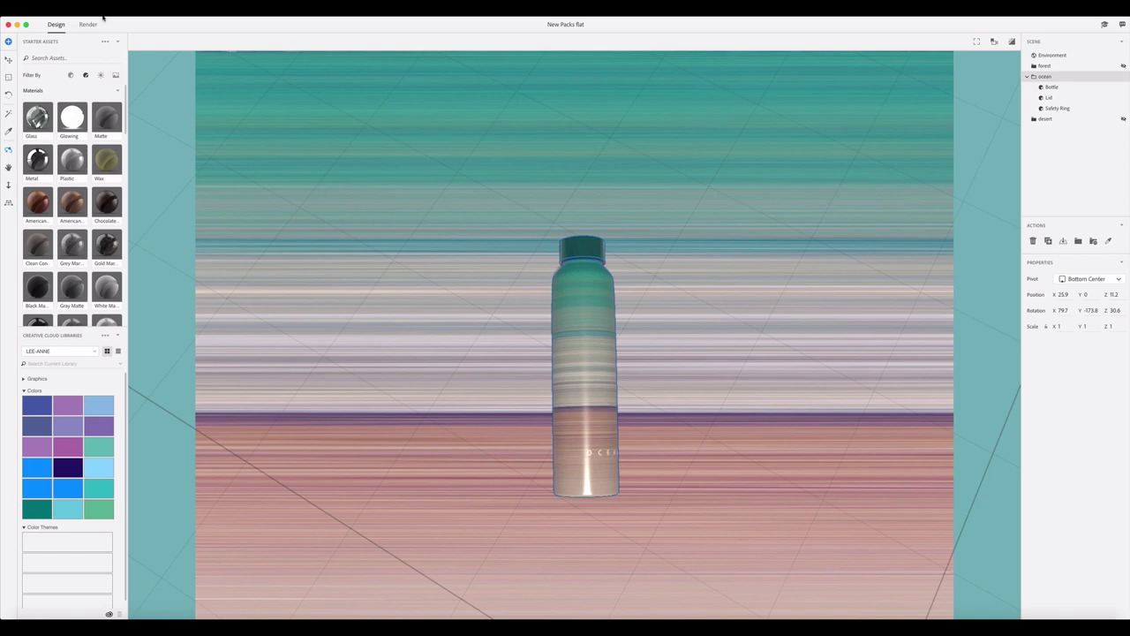
pyautogui.click(9, 60)
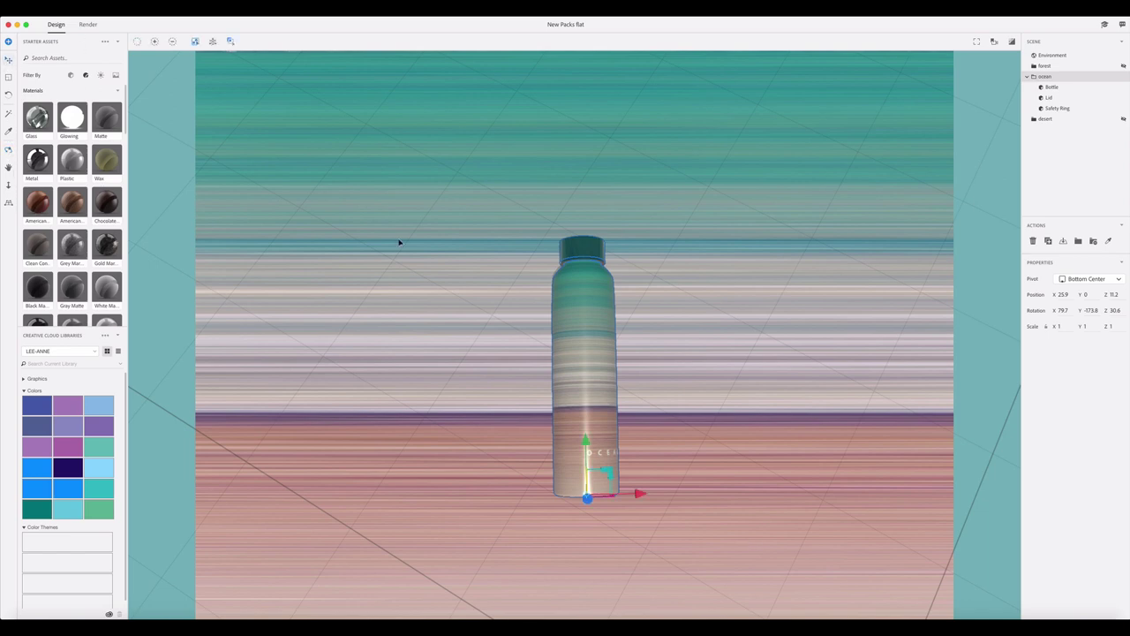
pyautogui.moveTo(585, 444)
pyautogui.mouseDown()
pyautogui.moveTo(586, 459)
pyautogui.moveTo(595, 447)
pyautogui.mouseUp()
pyautogui.click(9, 77)
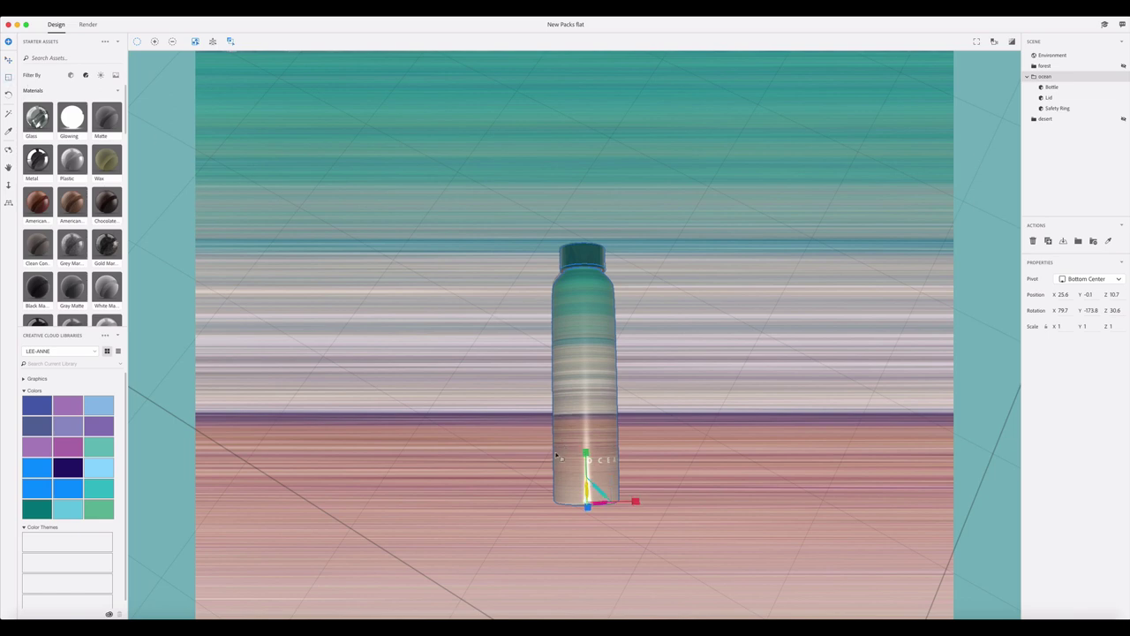
pyautogui.moveTo(590, 458); pyautogui.dragTo(759, 344)
# Step: Turn the ocean bottle so its OCEAN lettering faces the camera, and move it to about X 25, Y -0.1, Z 9.5
pyautogui.click(9, 94)
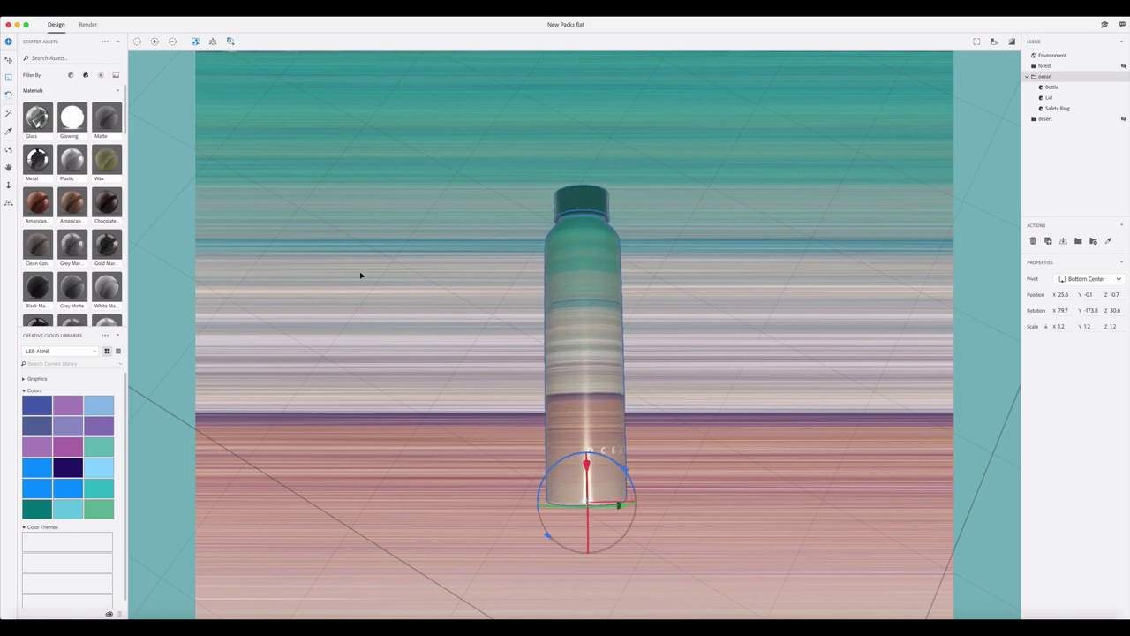
pyautogui.moveTo(617, 502); pyautogui.dragTo(587, 506)
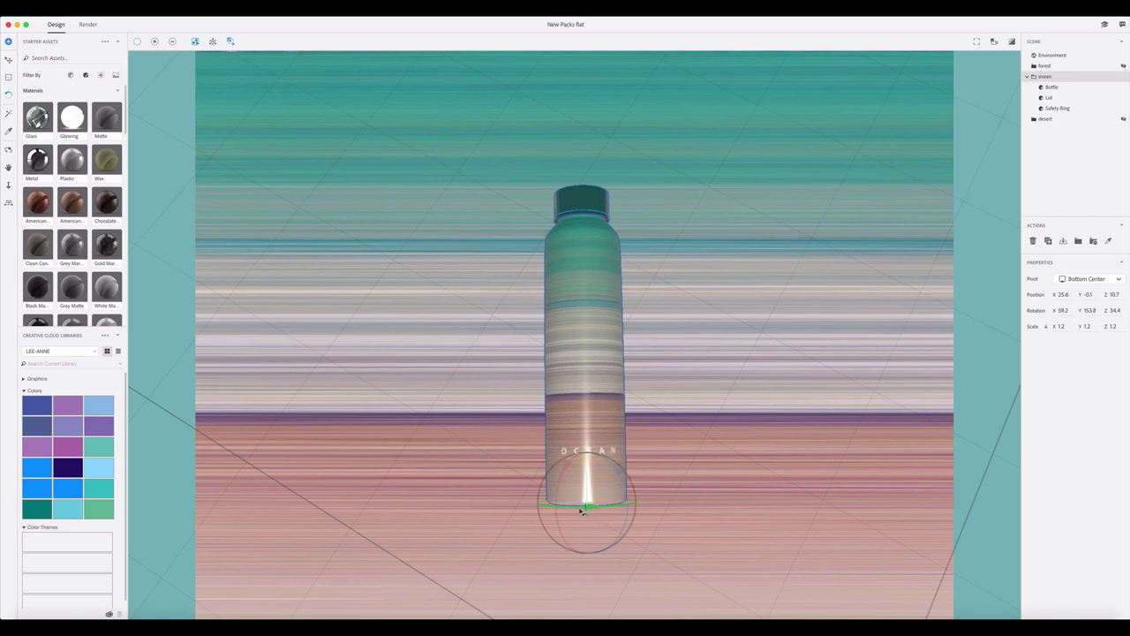
pyautogui.click(8, 60)
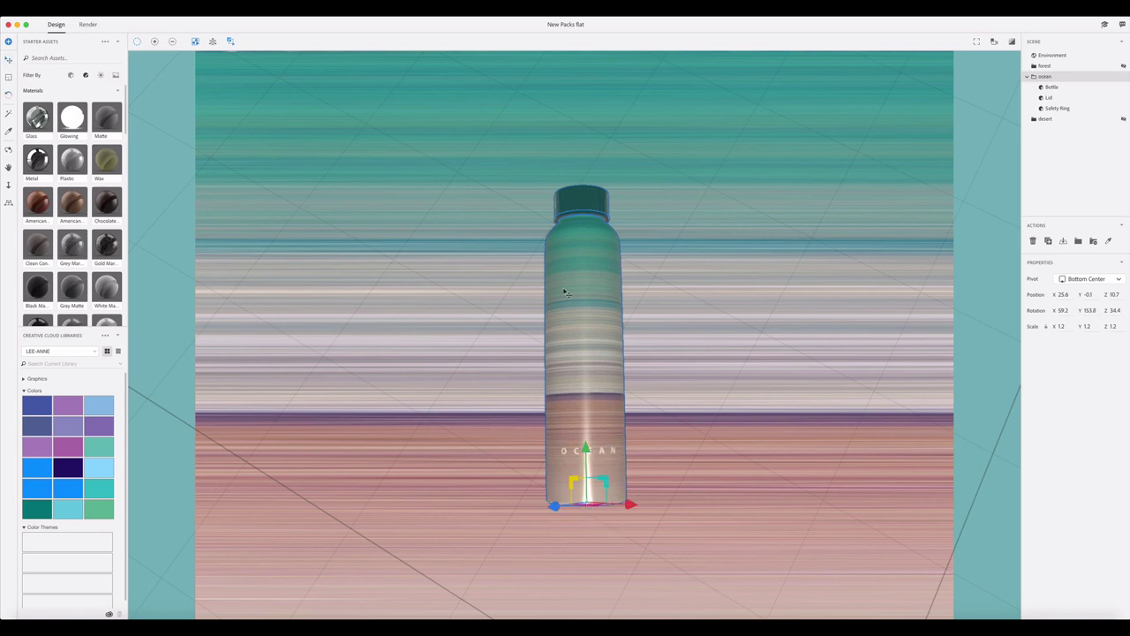
pyautogui.moveTo(591, 286); pyautogui.dragTo(589, 303)
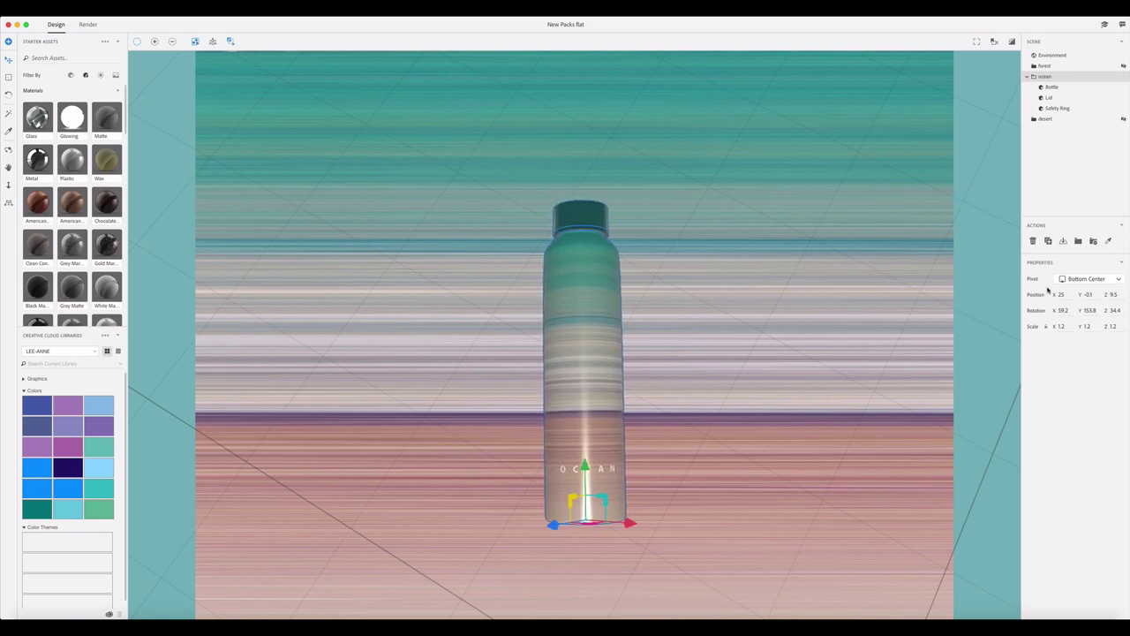
# Step: Adjust the environment's sunlight to an intensity of about 1.346, cloudiness of about 0.76 and rotation of about -1.73
pyautogui.click(1055, 54)
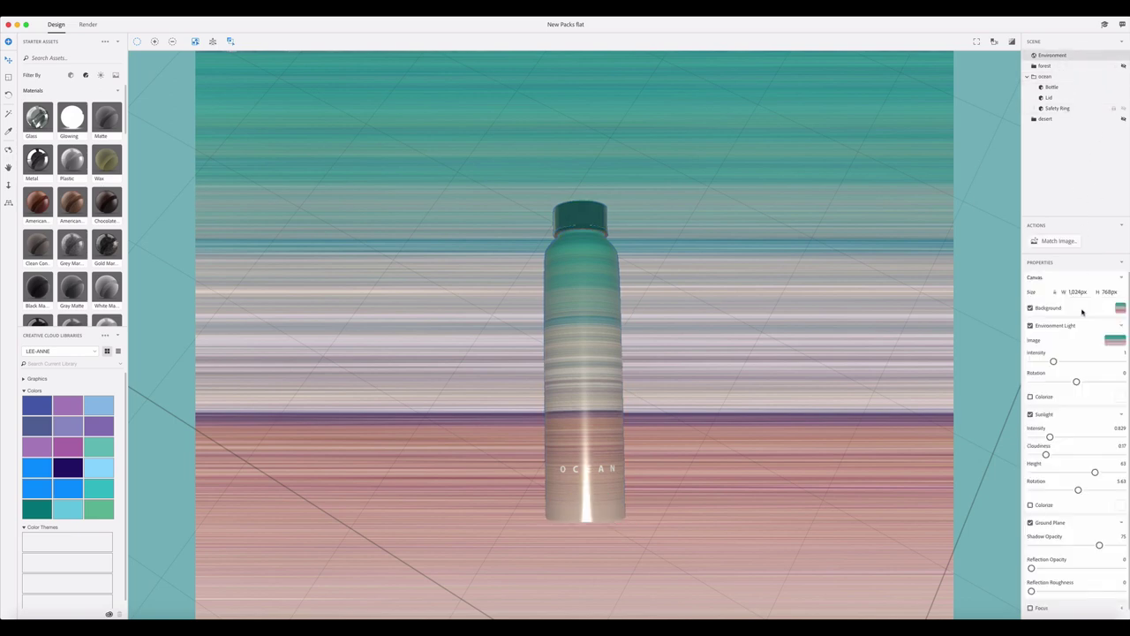
pyautogui.moveTo(1078, 490); pyautogui.dragTo(1075, 489)
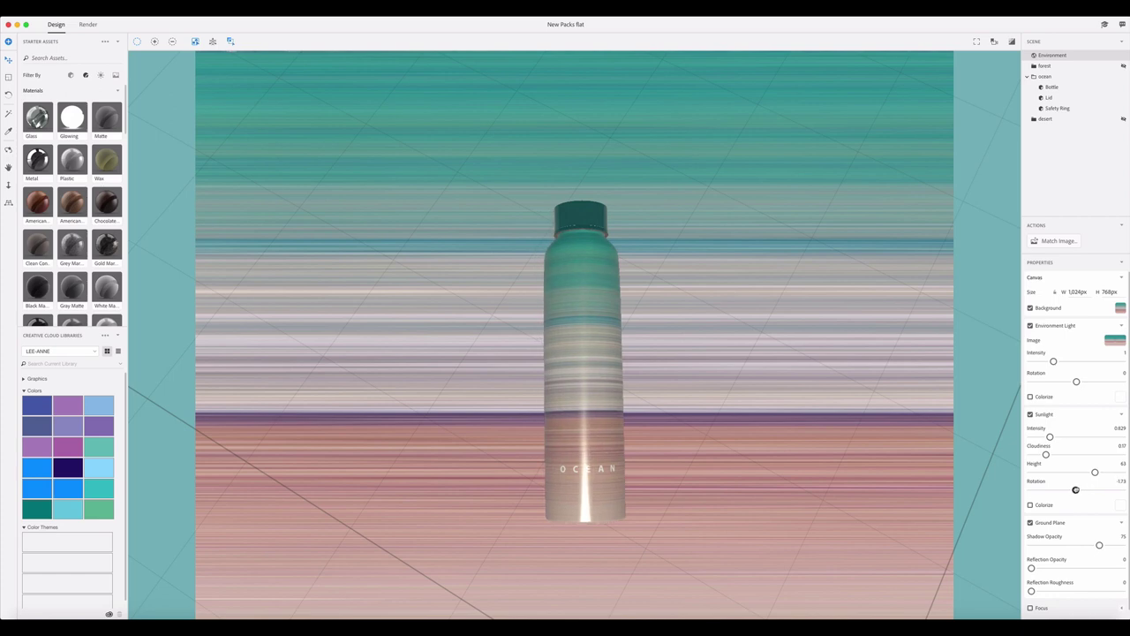
pyautogui.moveTo(1050, 436)
pyautogui.mouseDown()
pyautogui.moveTo(1066, 437)
pyautogui.moveTo(1051, 453)
pyautogui.moveTo(1102, 461)
pyautogui.moveTo(1061, 436)
pyautogui.mouseUp()
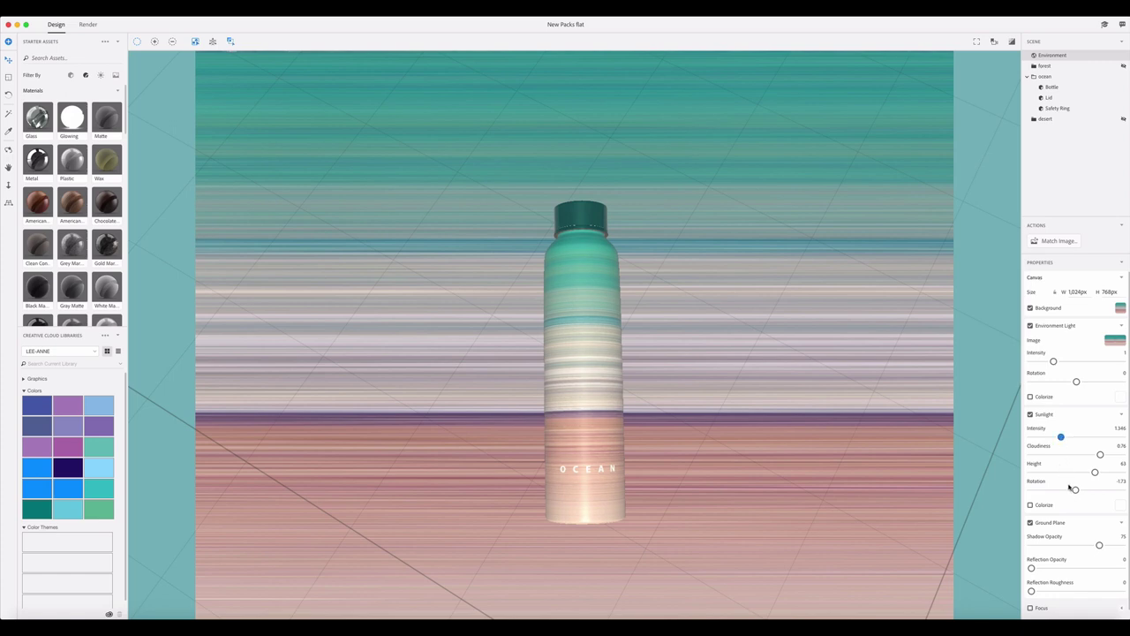
# Step: Save the current camera angle on the ocean bottle as a camera bookmark named "top view"
pyautogui.click(993, 44)
pyautogui.click(994, 43)
pyautogui.click(994, 43)
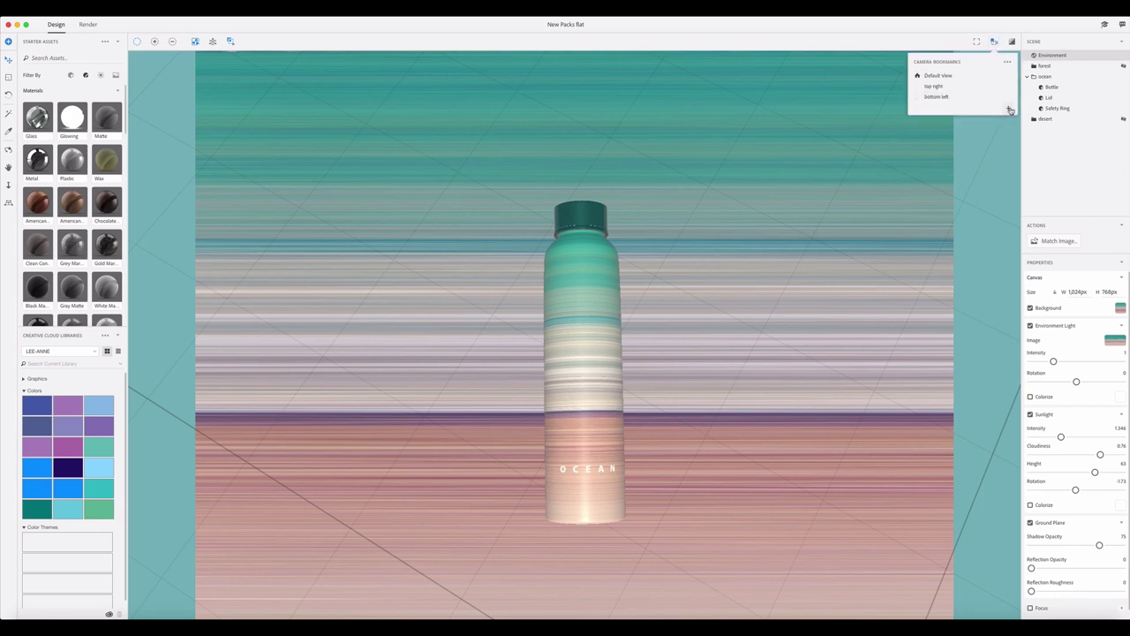
pyautogui.click(1007, 108)
pyautogui.write('top view')
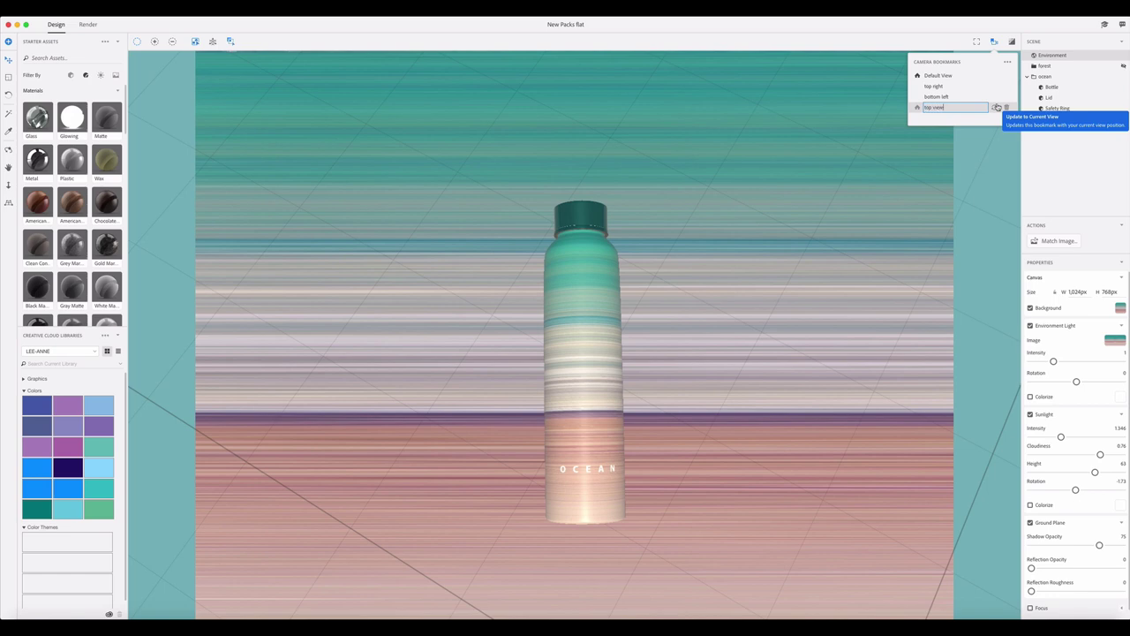
pyautogui.press('Return')
# Step: Check the Default View, top right and bottom left camera bookmarks, and return to the top view bookmark
pyautogui.click(939, 78)
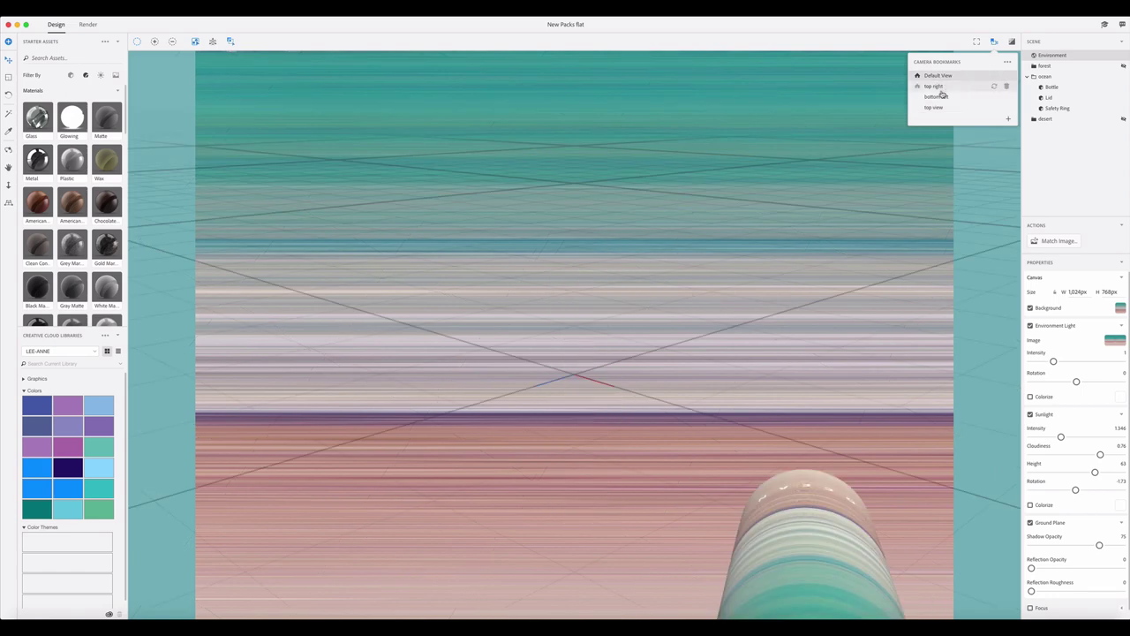
pyautogui.click(938, 86)
pyautogui.click(939, 97)
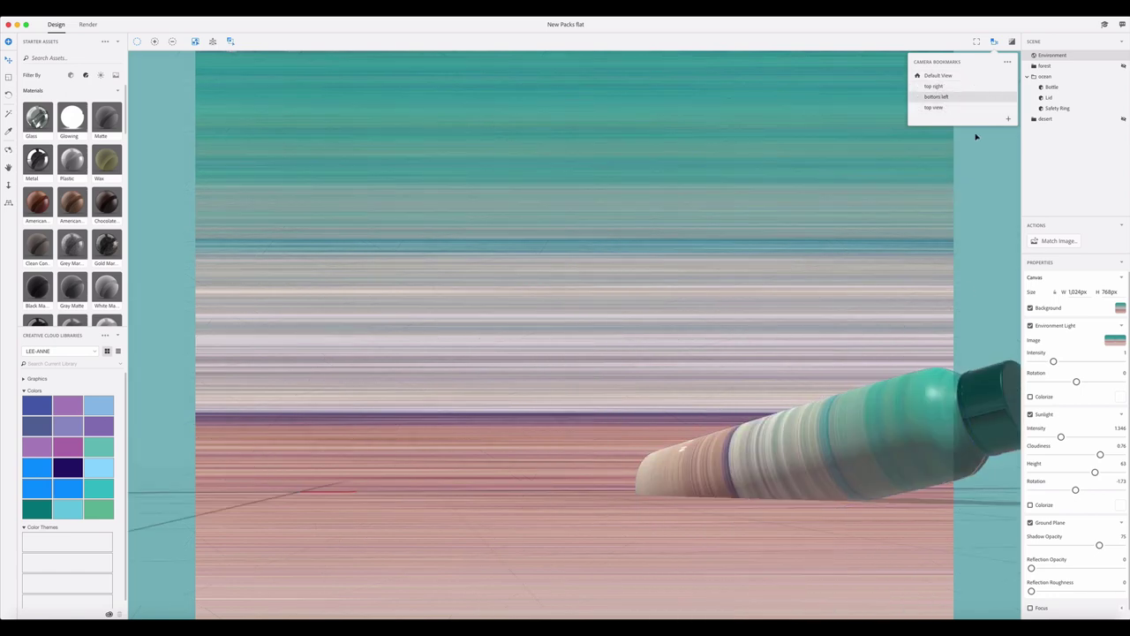
pyautogui.click(936, 108)
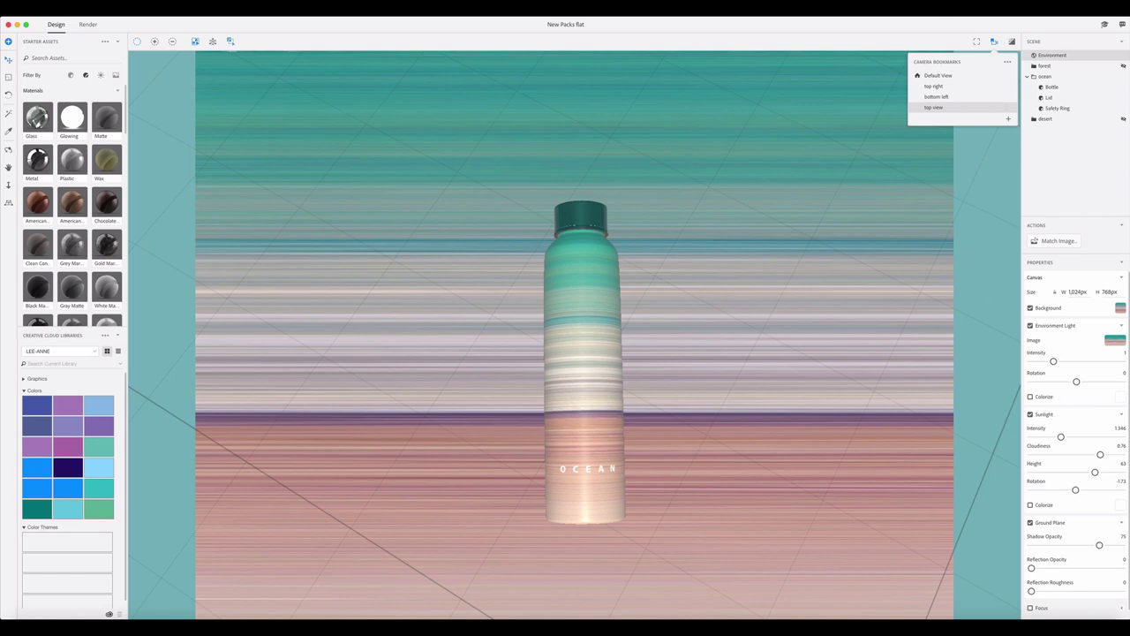
# Step: Set up the render at Low (Fast) quality with the export filename "top view"
pyautogui.click(87, 25)
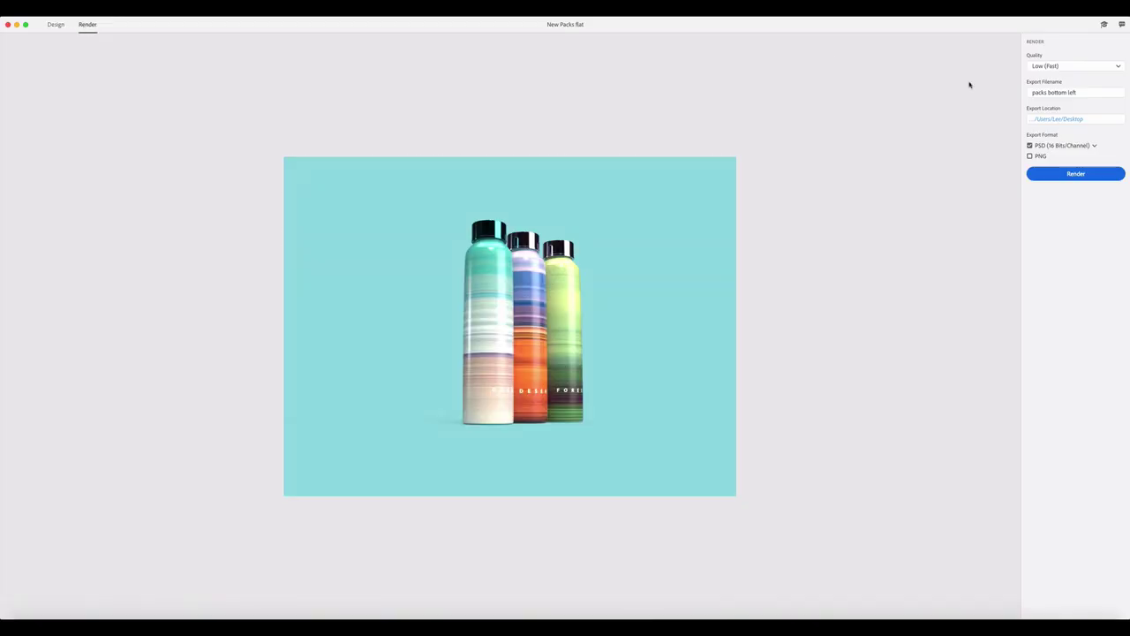
pyautogui.click(1076, 69)
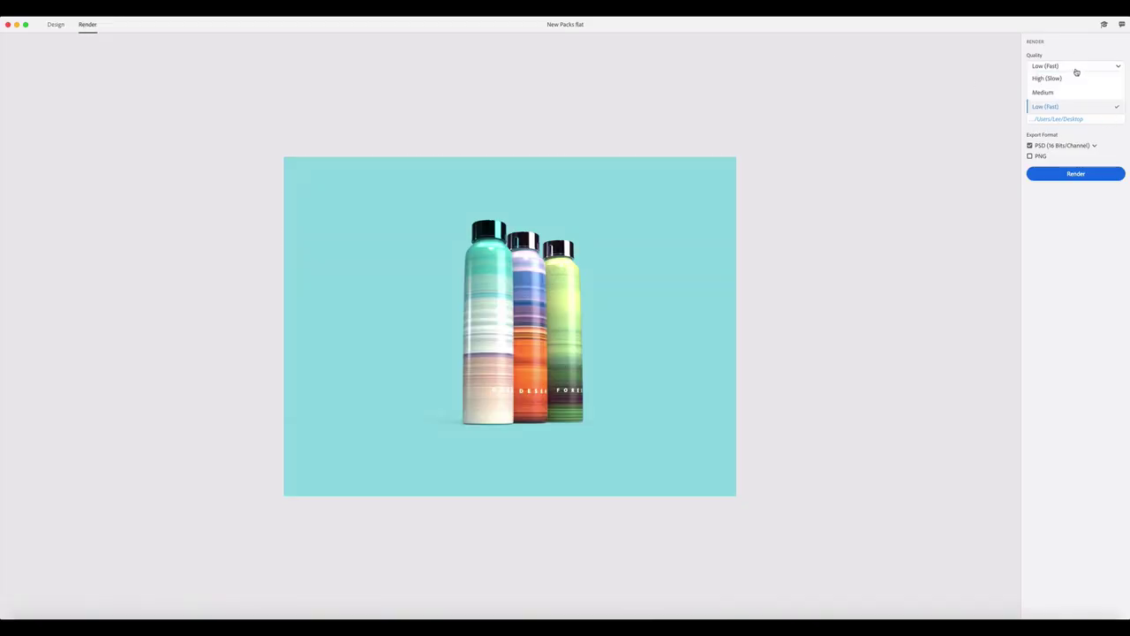
pyautogui.click(1048, 104)
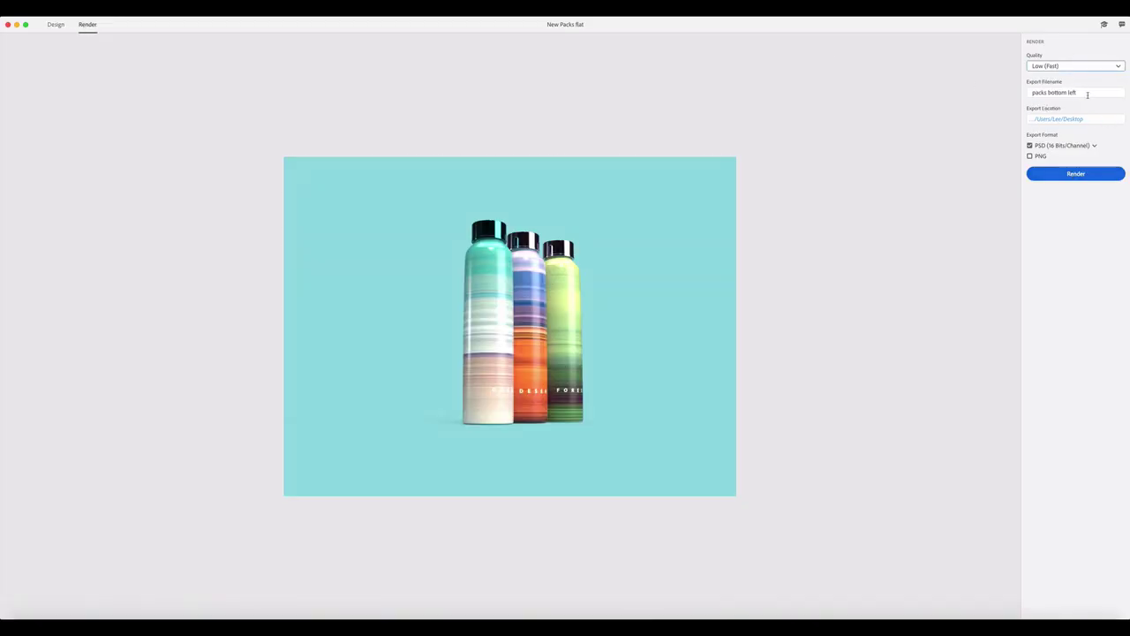
pyautogui.click(1086, 94)
pyautogui.click(1085, 97)
pyautogui.moveTo(1076, 91); pyautogui.dragTo(1003, 84)
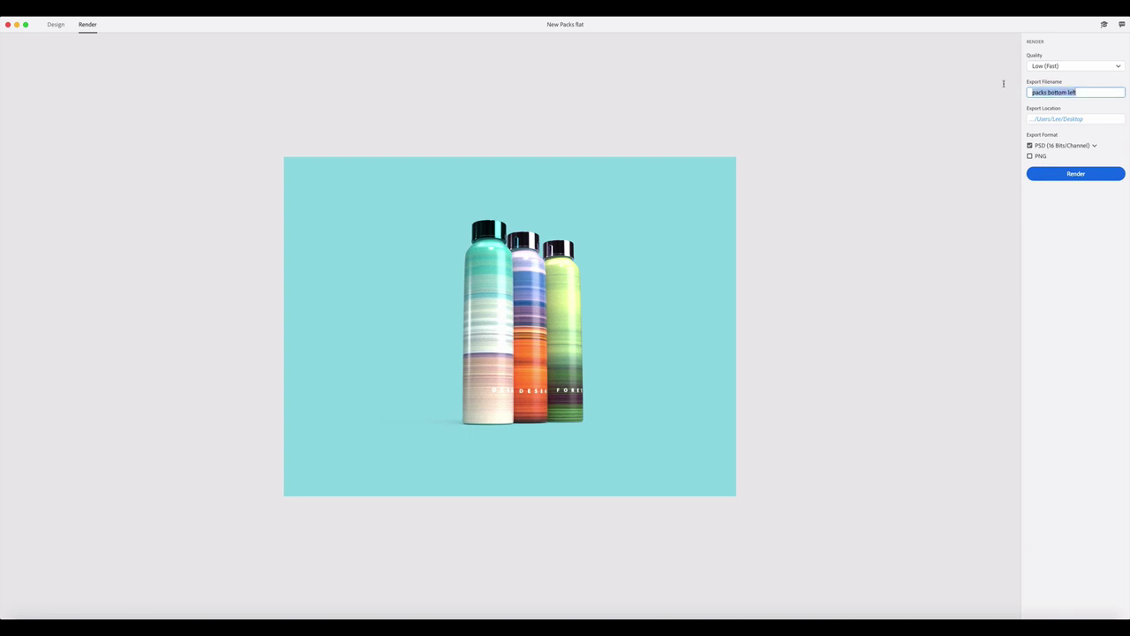
pyautogui.write('top view')
# Step: Start rendering the ocean bottle scene, agreeing to discard the previous render's unsaved progress
pyautogui.click(1075, 175)
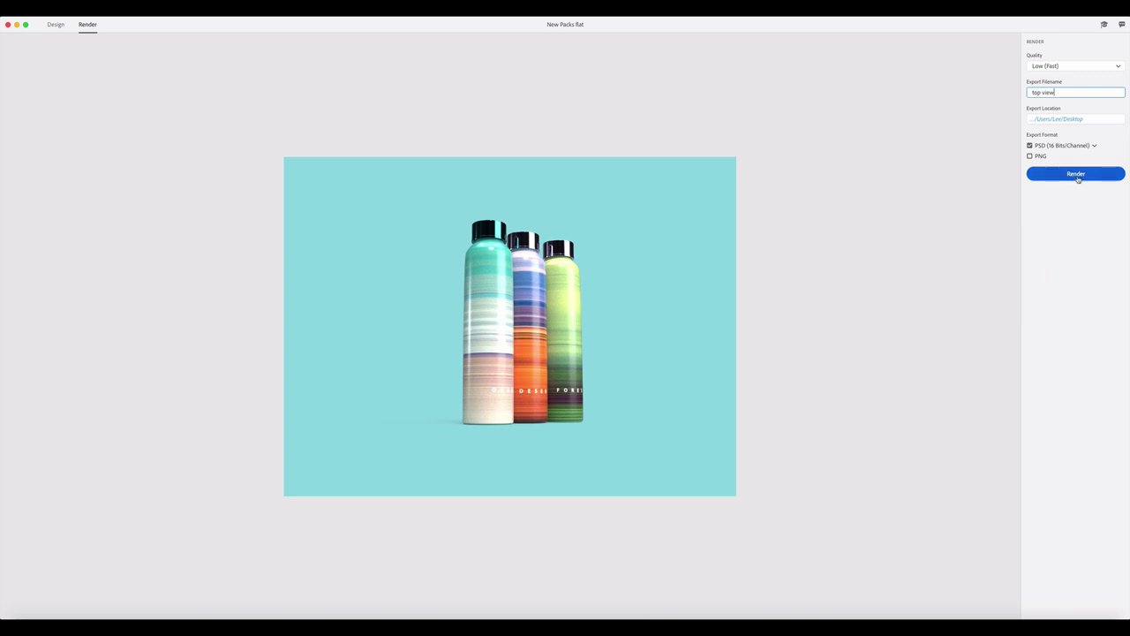
pyautogui.click(1077, 178)
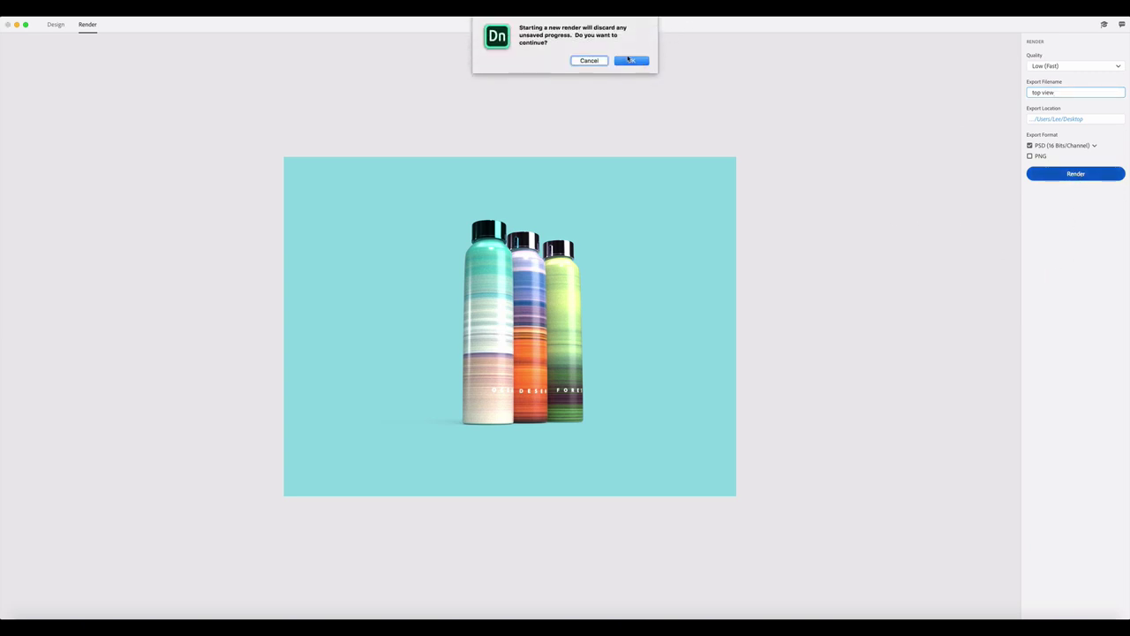
pyautogui.click(630, 61)
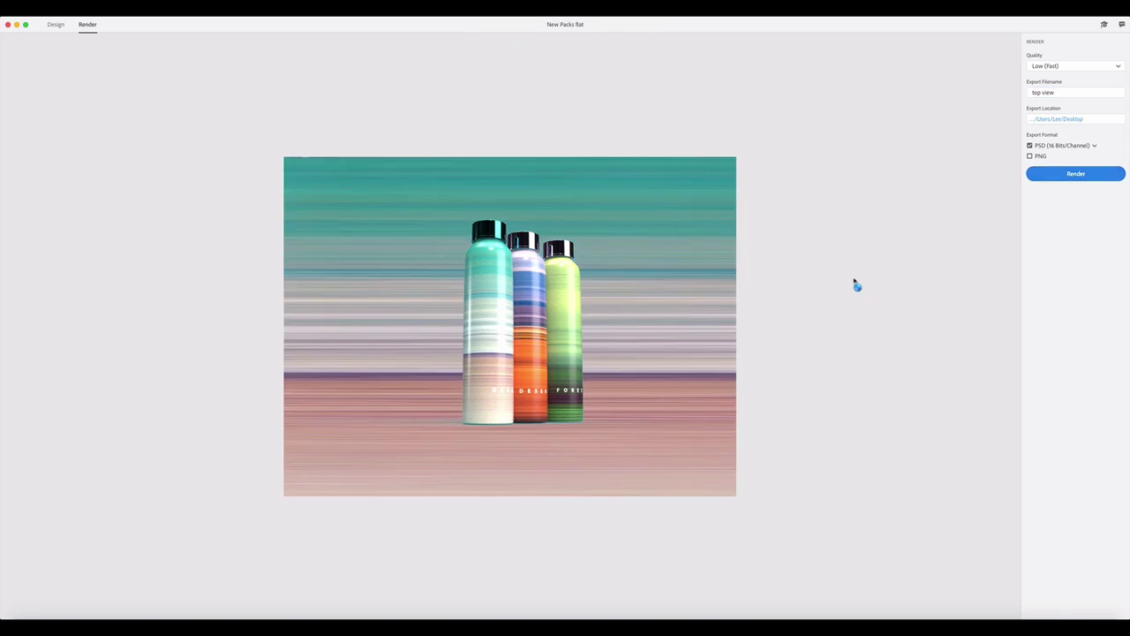